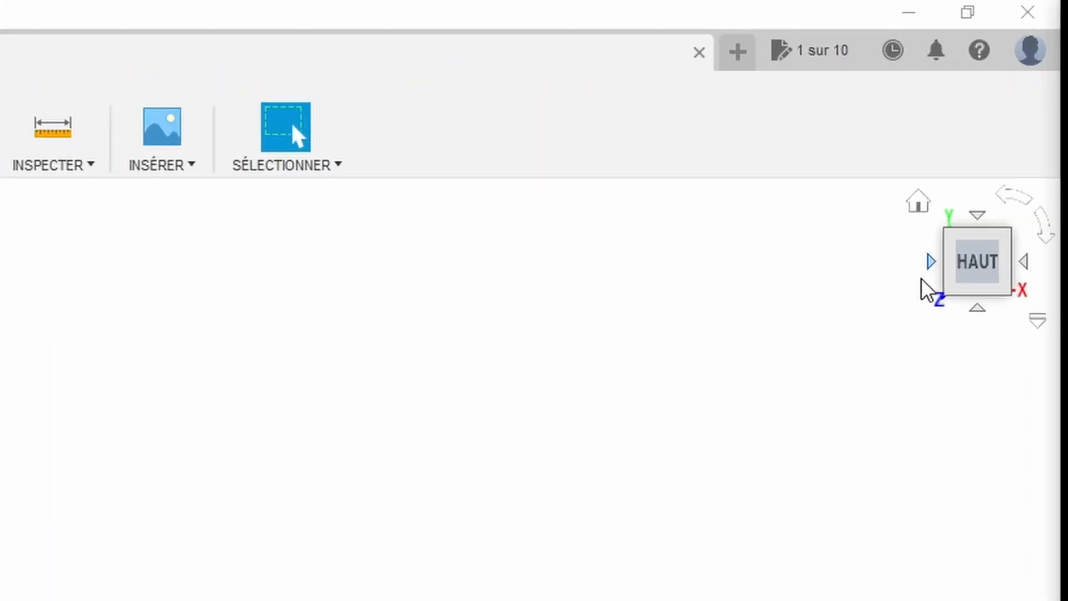
middle_click_drag(577, 513, 300, 600, "shift")
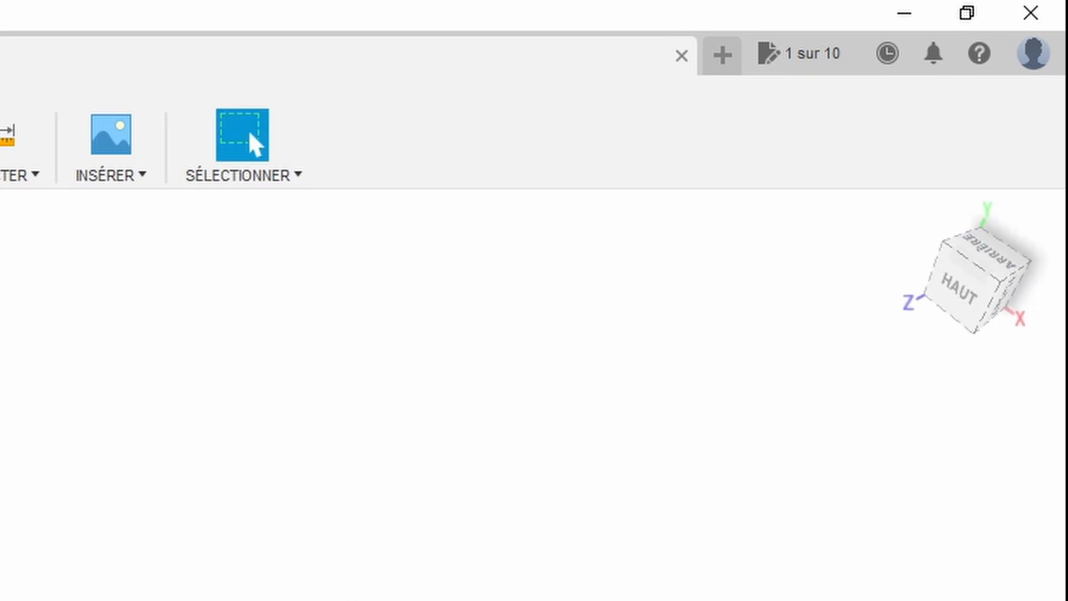
middle_click_drag(556, 575, 548, 406, "shift")
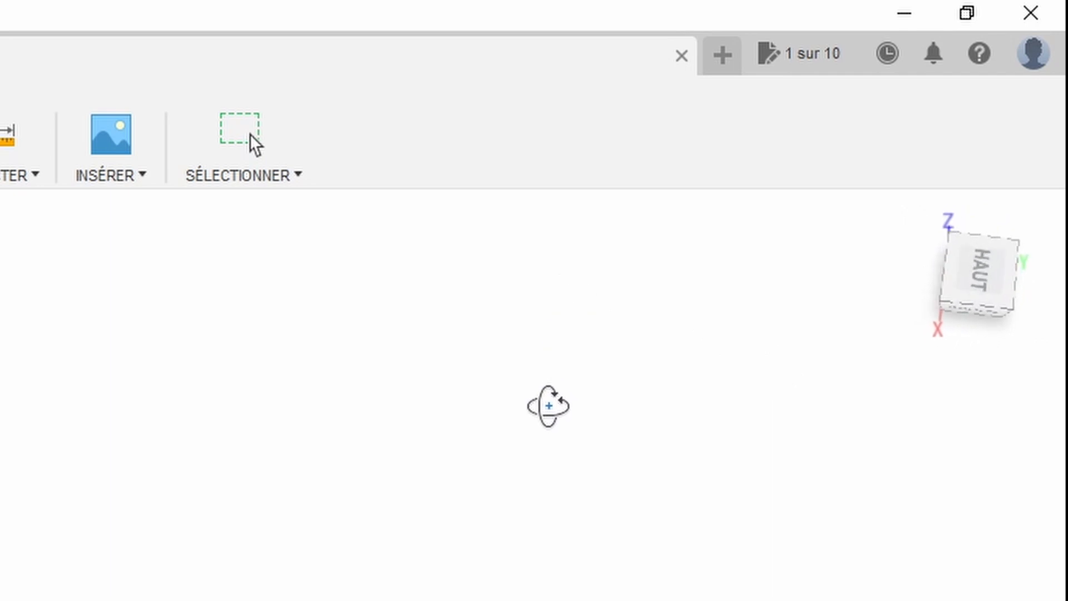
middle_click_drag(908, 460, 996, 501, "shift")
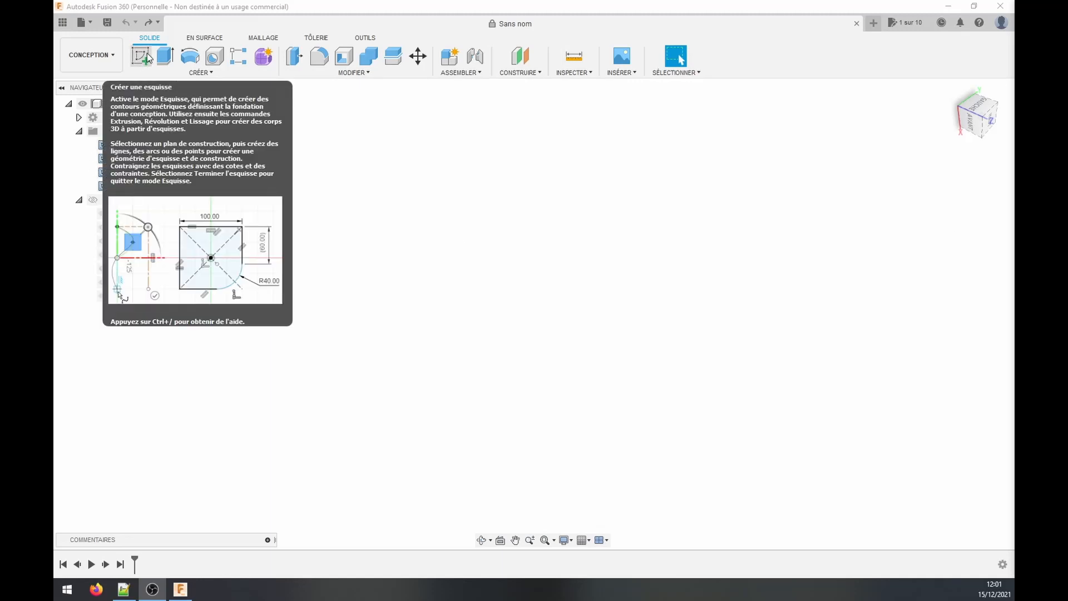
Create a new sketch on the XY origin plane, with the view turned to the top face.
left_click(141, 56)
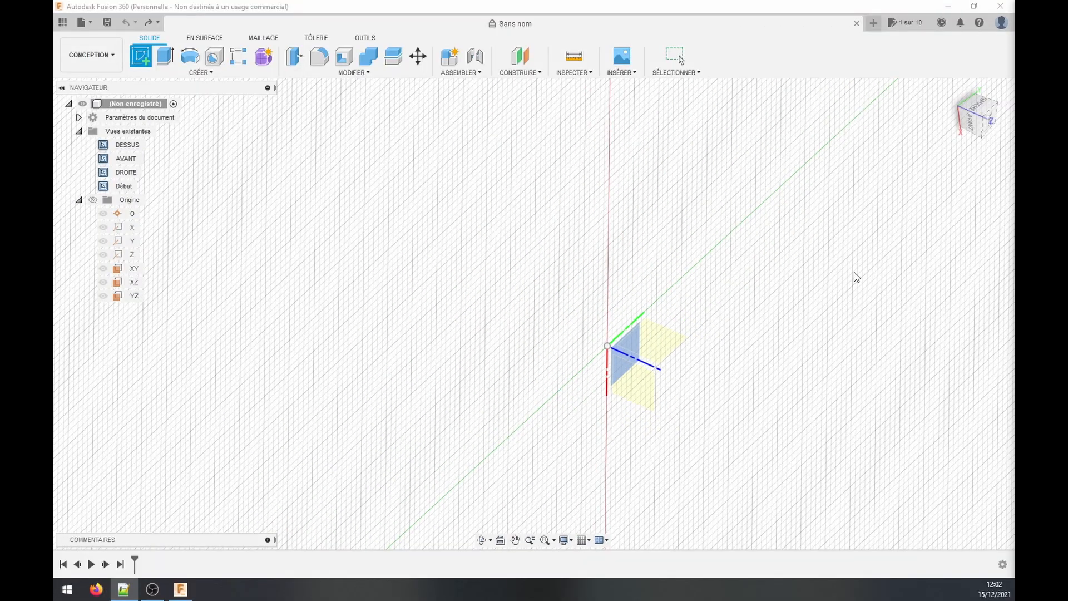
middle_click_drag(935, 170, 917, 160, "shift")
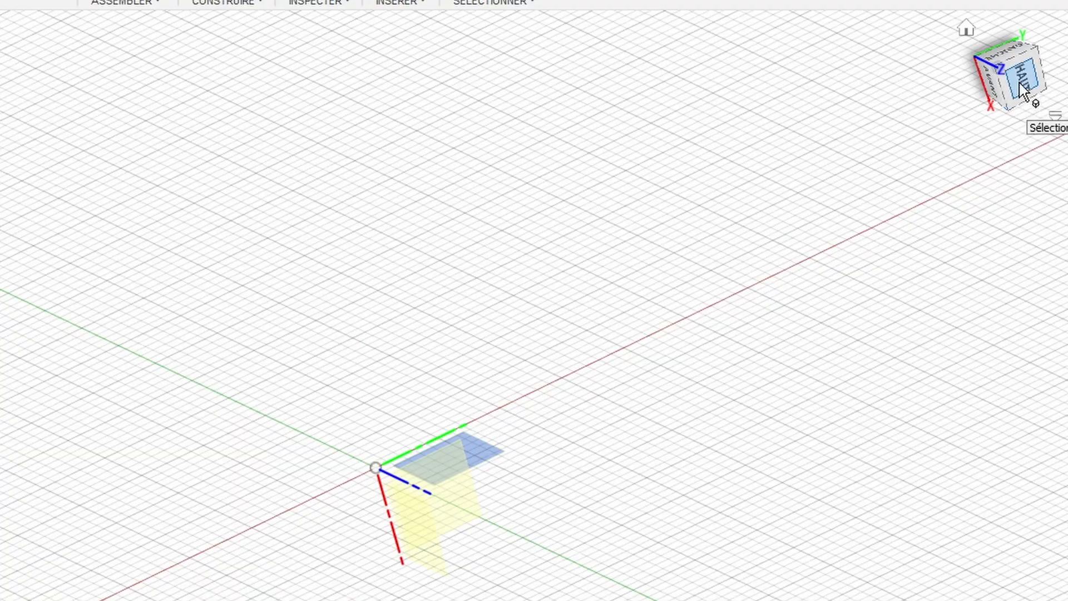
left_click(1021, 84)
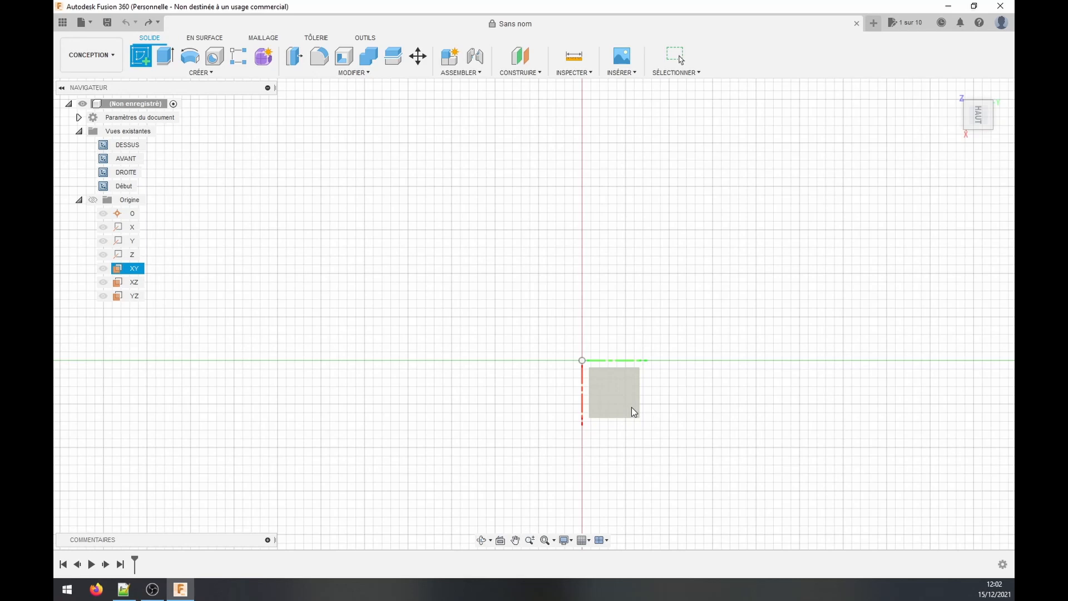
left_click(633, 412)
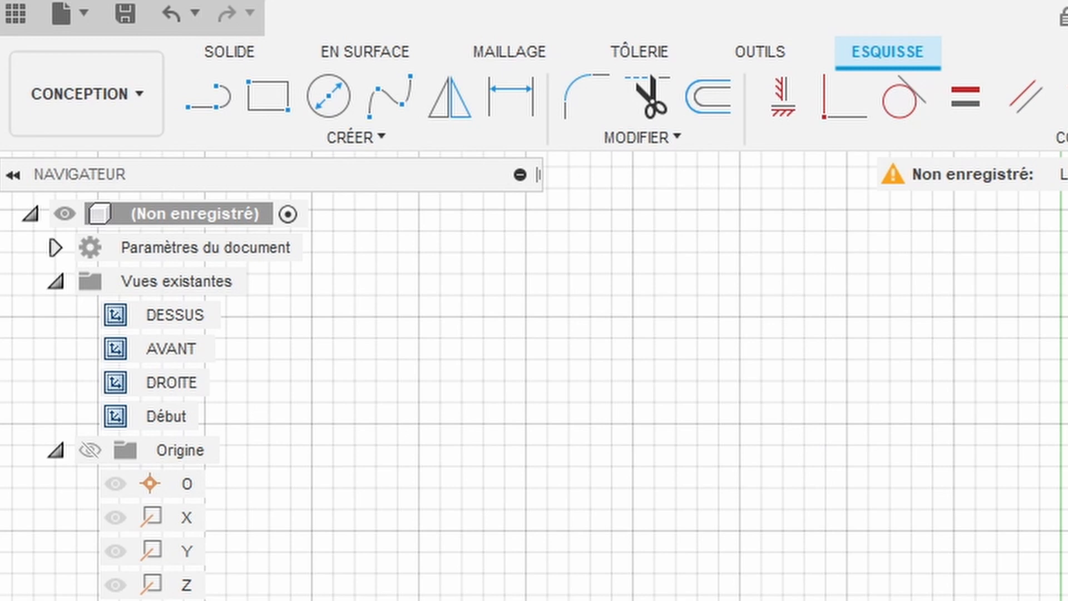
Draw a circle centred on the origin with a diameter of 31.5 mm.
left_click(341, 102)
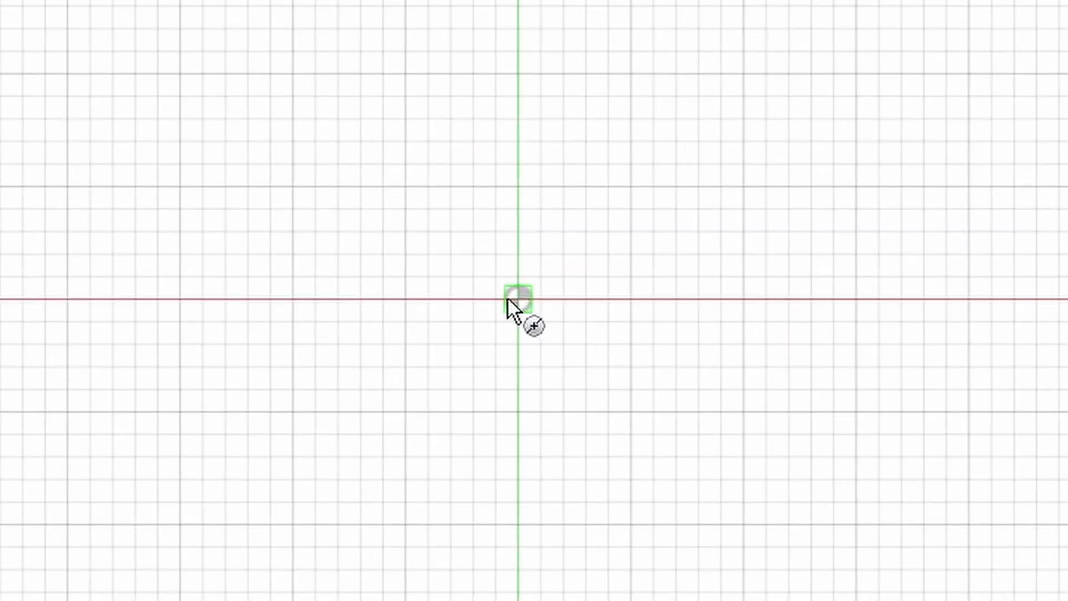
left_click(507, 297)
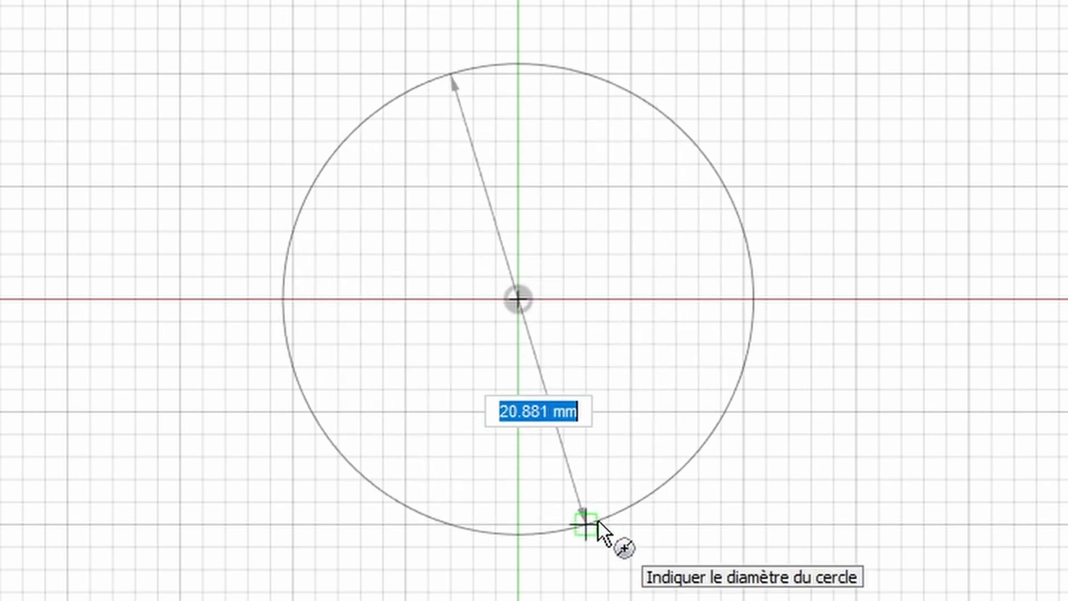
type("3")
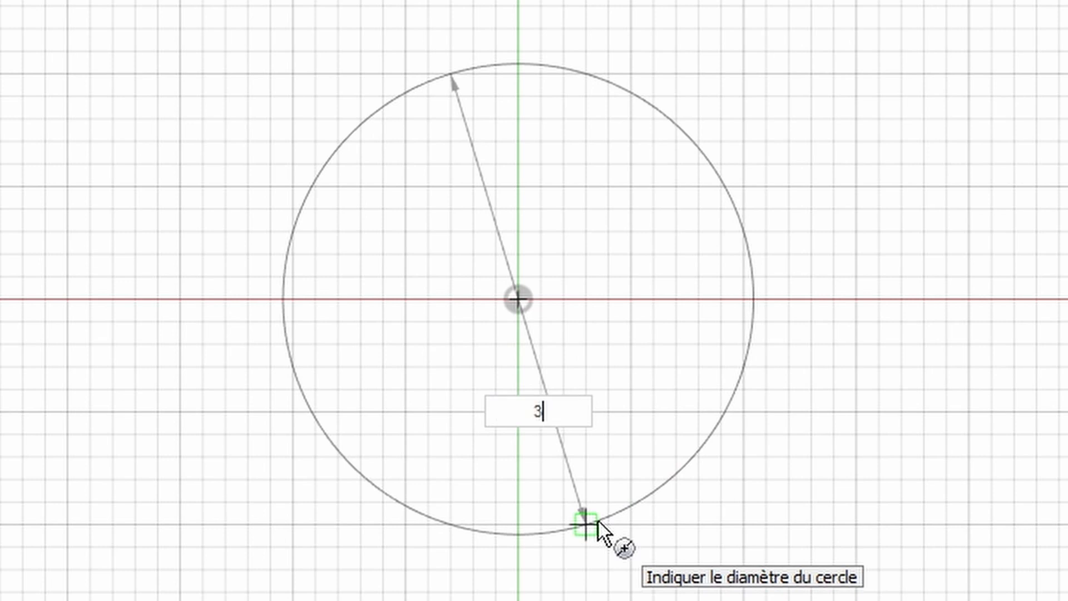
type("1.5")
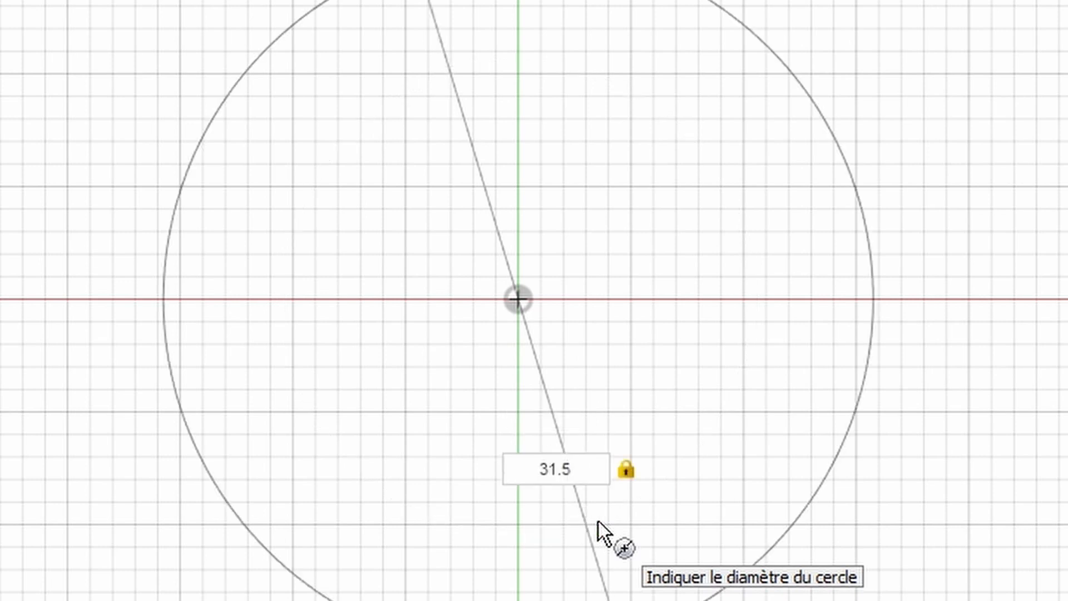
key("Return")
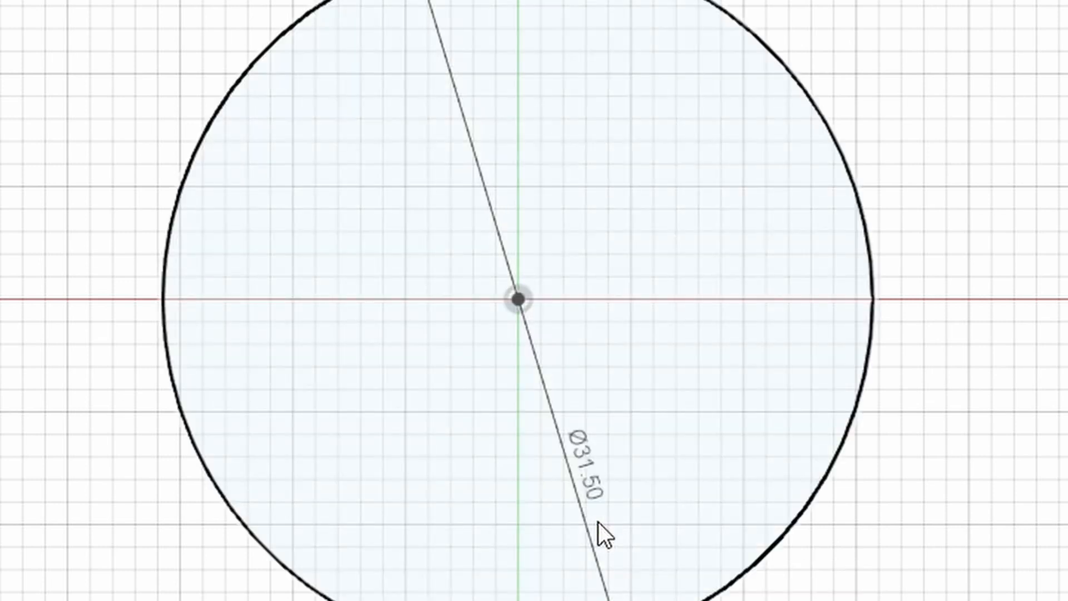
Add a concentric circle of 37.5 mm diameter at the origin and finish the sketch.
left_click(513, 299)
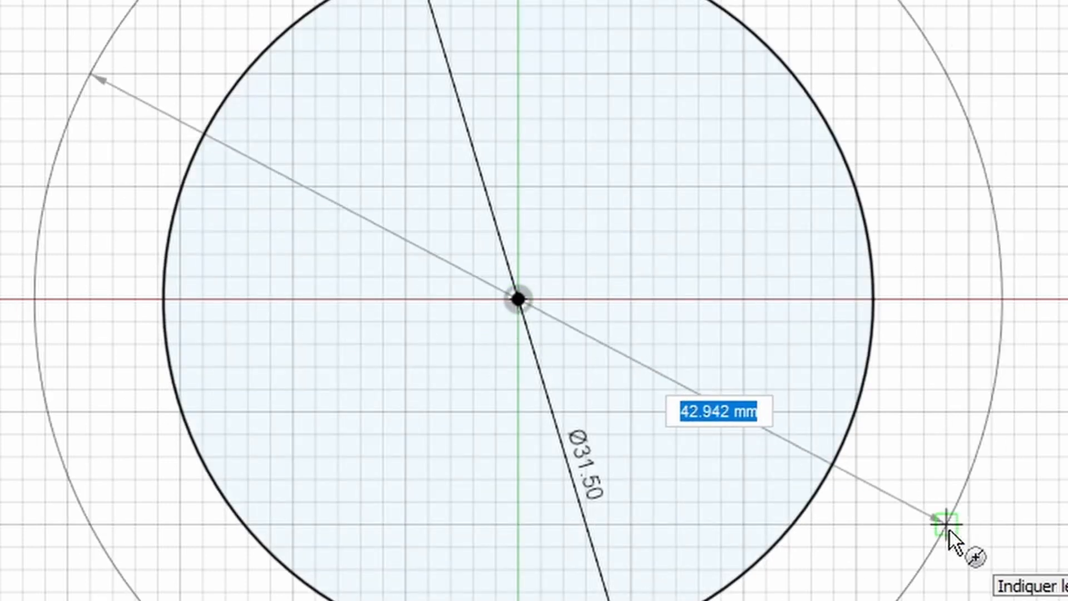
type("37.5")
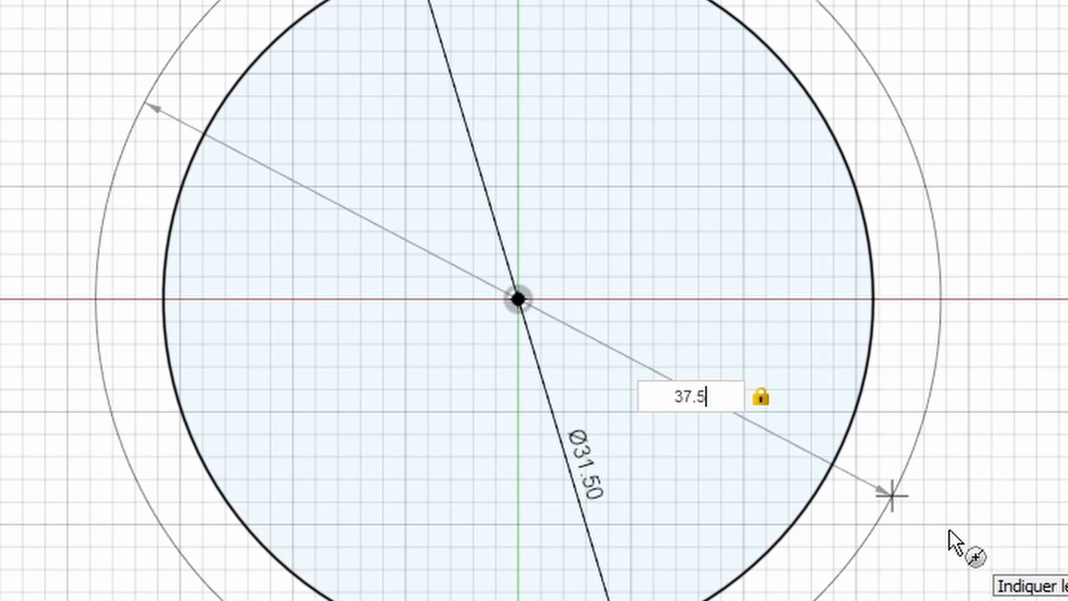
key("Return")
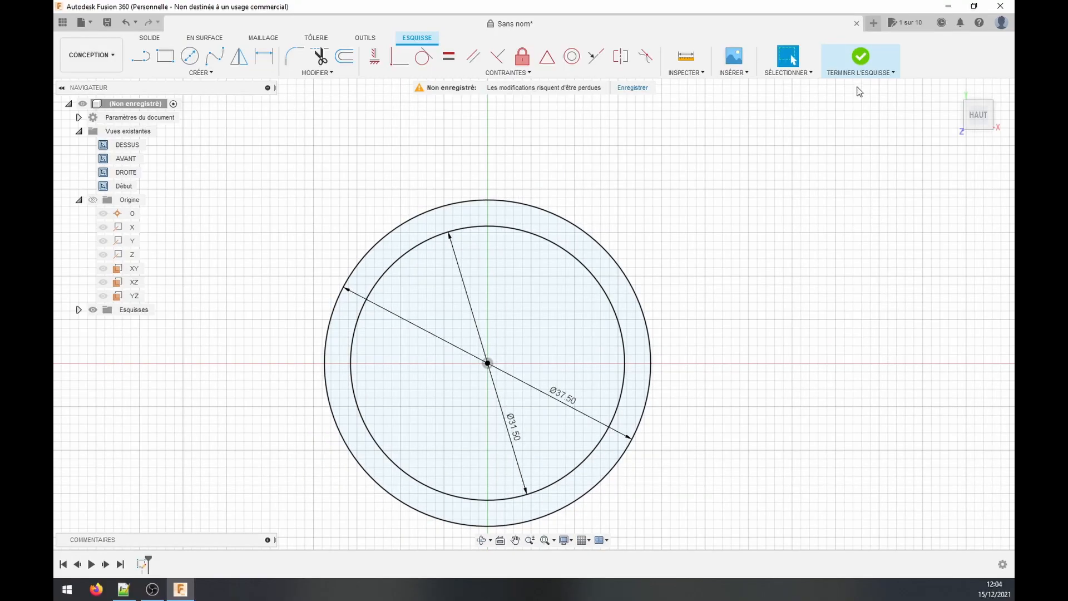
left_click(864, 59)
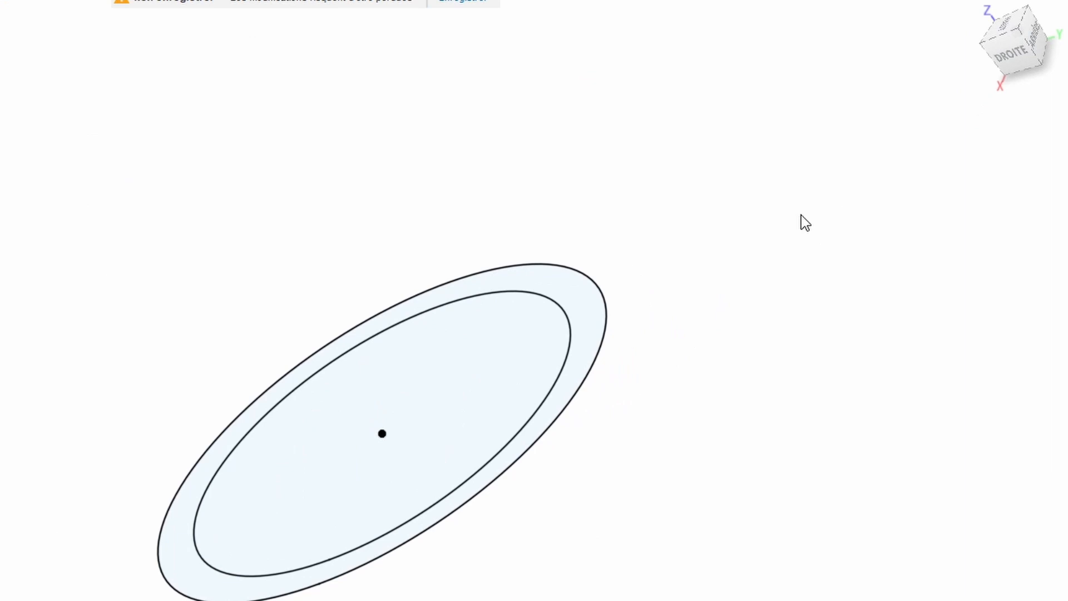
Rename the two-circle sketch as "bas embout fileté".
mouse_move(813, 154)
middle_mouse_down("shift")
mouse_move(904, 148)
mouse_move(920, 128)
mouse_move(883, 148)
mouse_move(868, 143)
mouse_move(861, 171)
middle_mouse_up("shift")
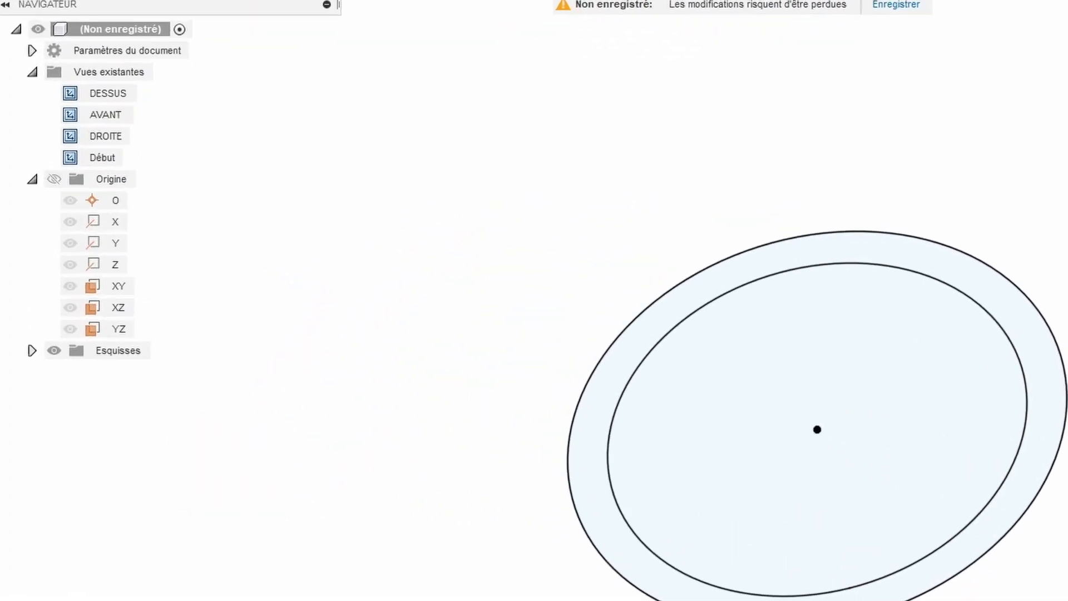
left_click(32, 351)
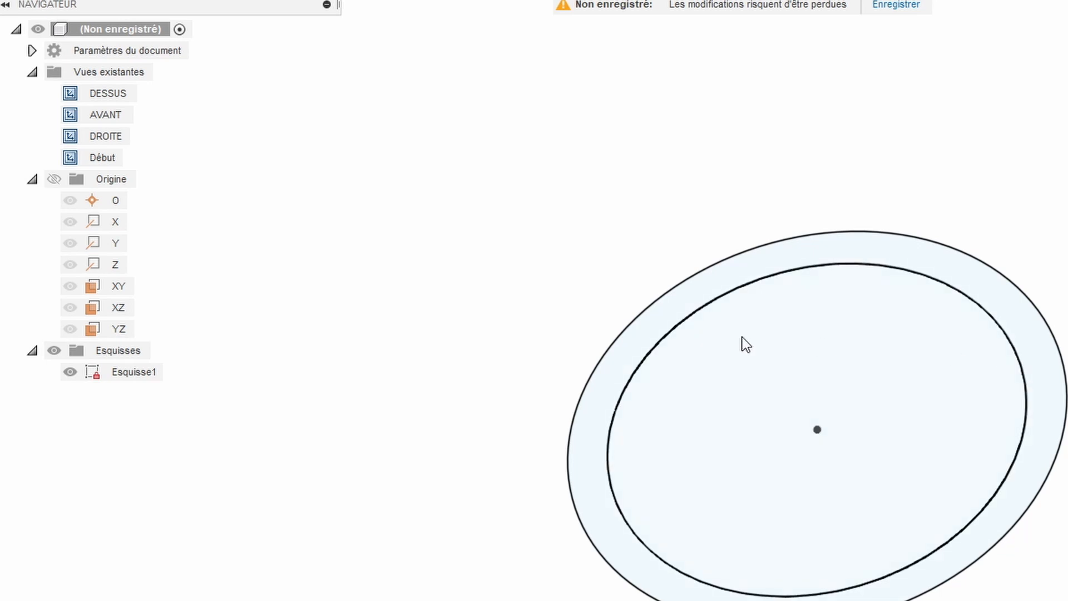
left_click(142, 372)
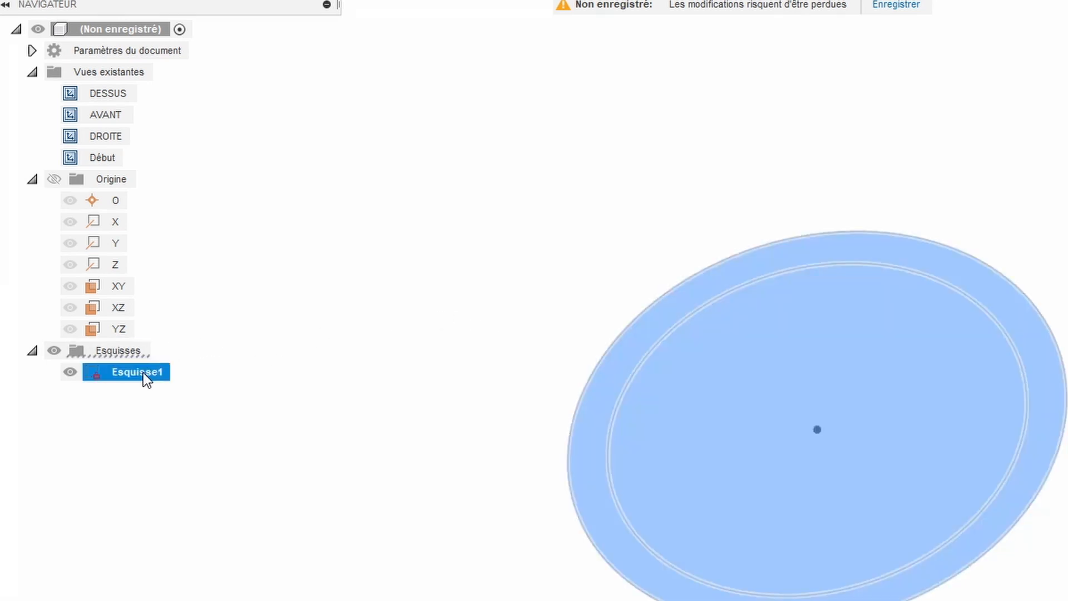
left_click(143, 372)
type("bas embout fileté")
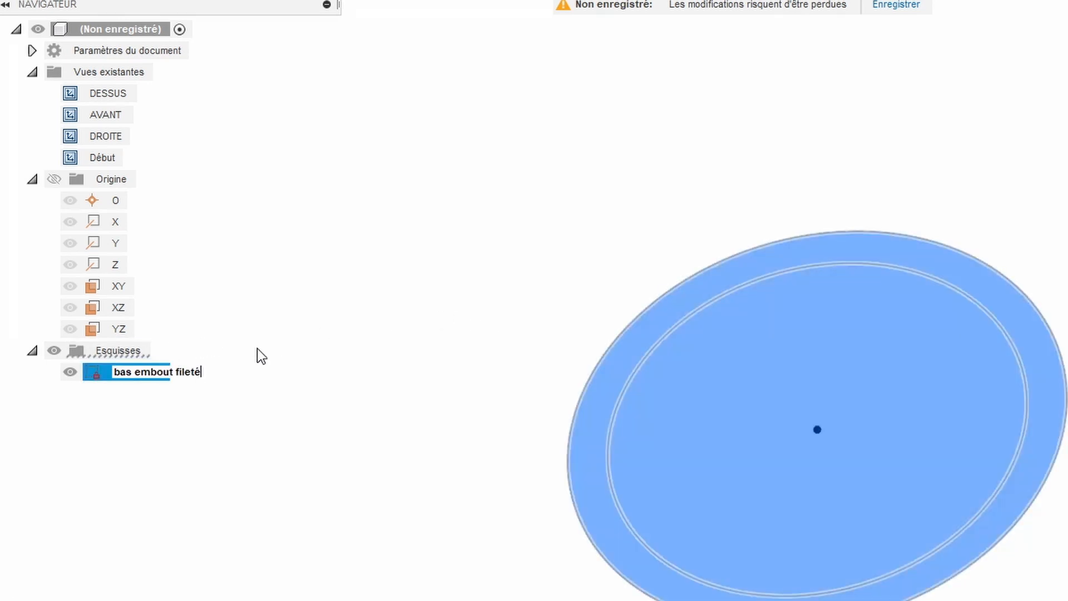
key("Return")
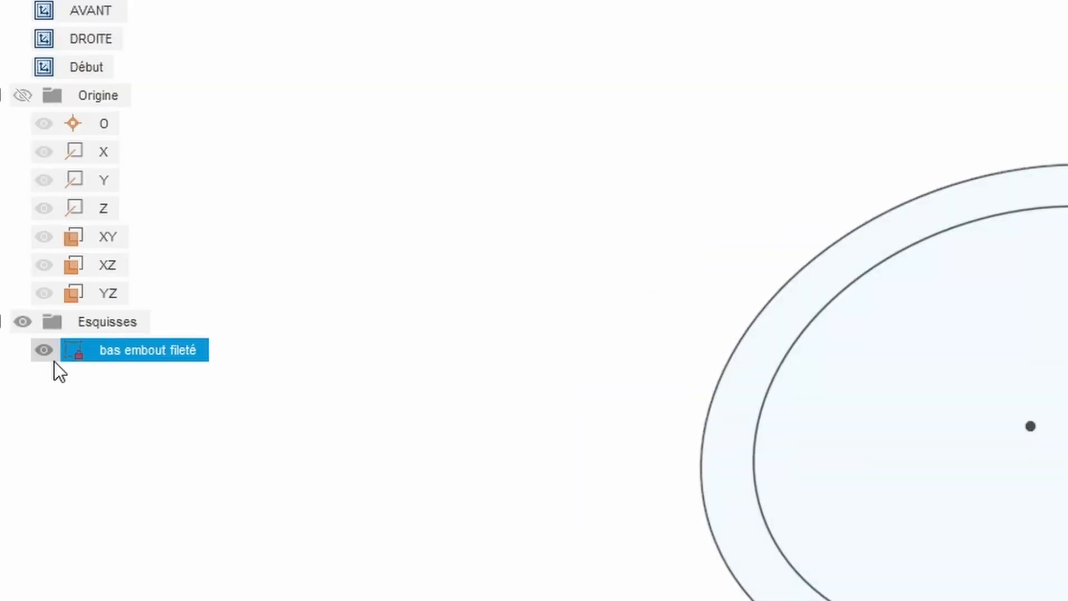
Deselect the bas embout fileté sketch, hide it and show it again.
left_click(78, 380)
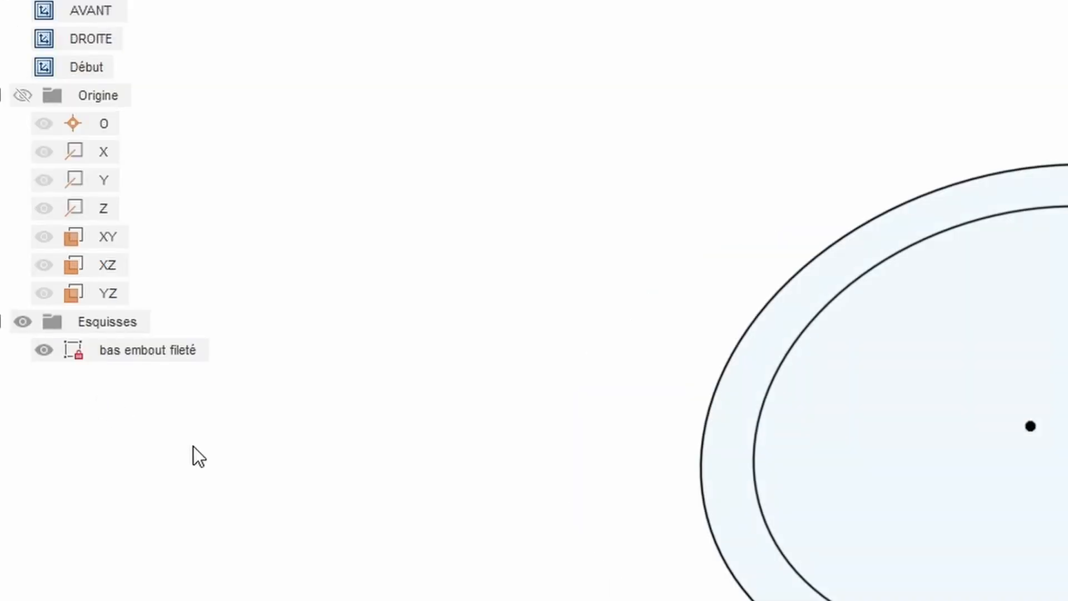
left_click(45, 356)
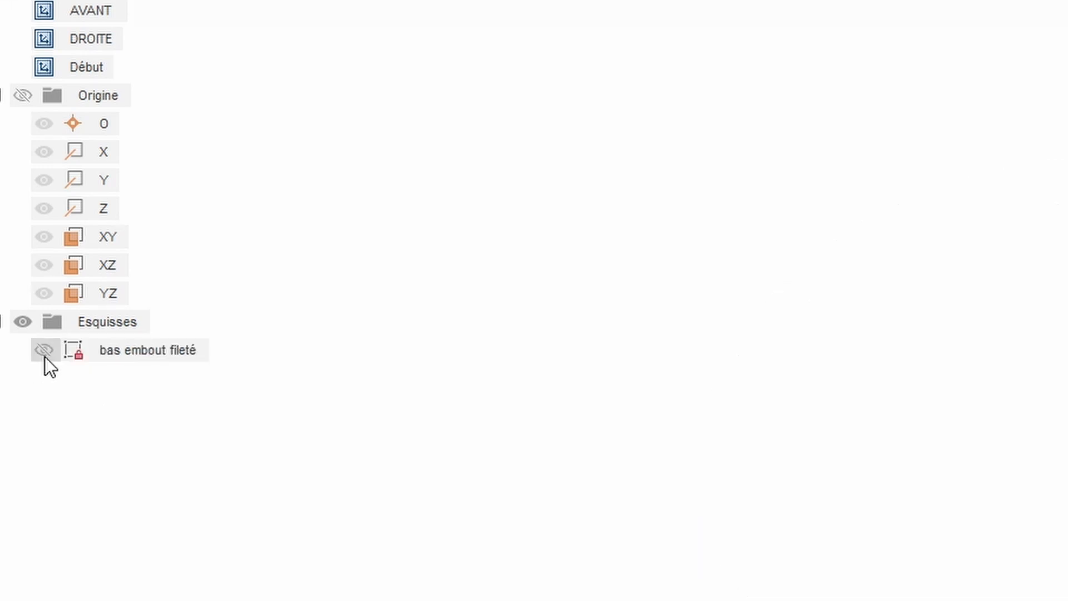
left_click(44, 352)
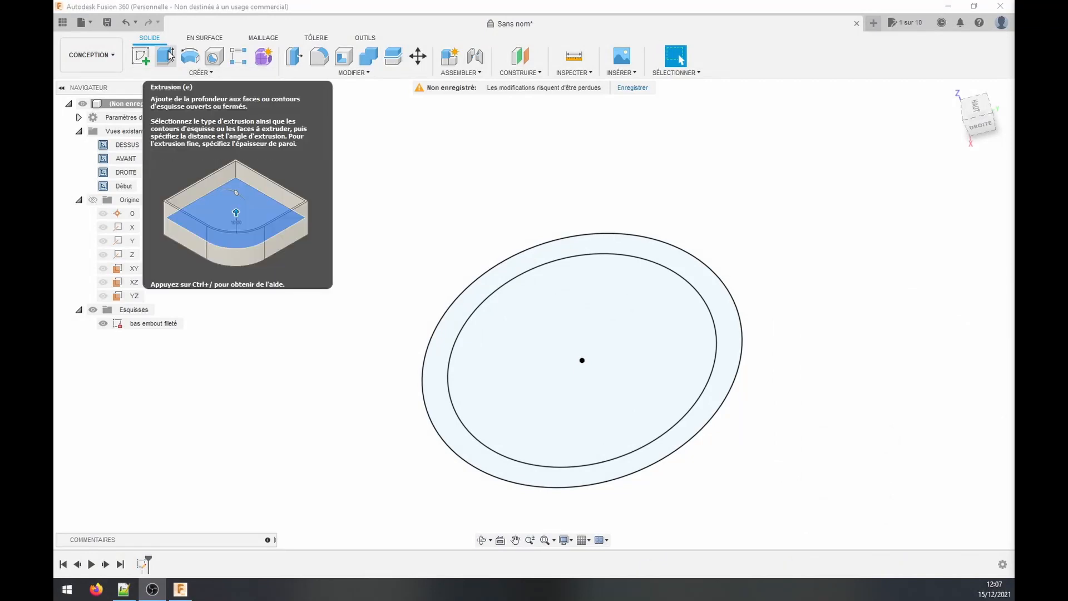
Try extruding the inner disc and the outer ring together by 19 mm, and clear the profile selection.
left_click(170, 54)
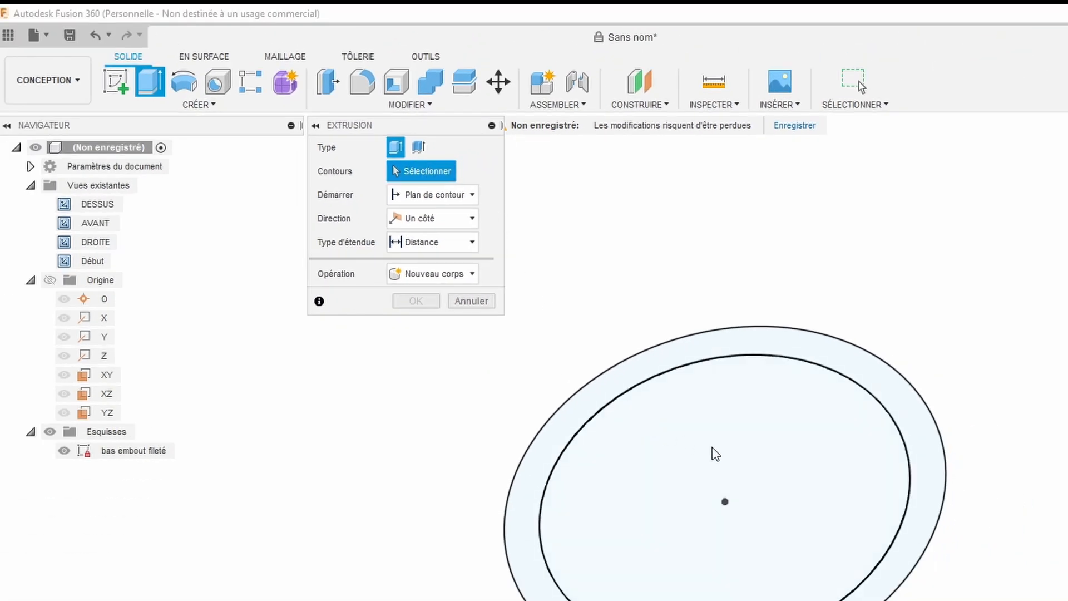
left_click(726, 469)
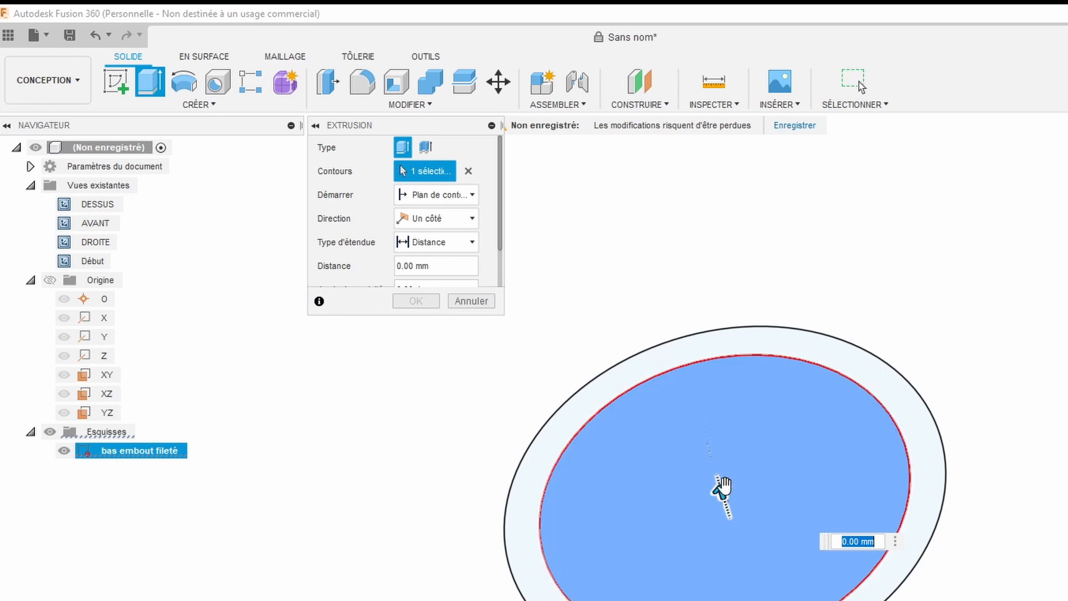
left_click_drag(717, 488, 668, 303)
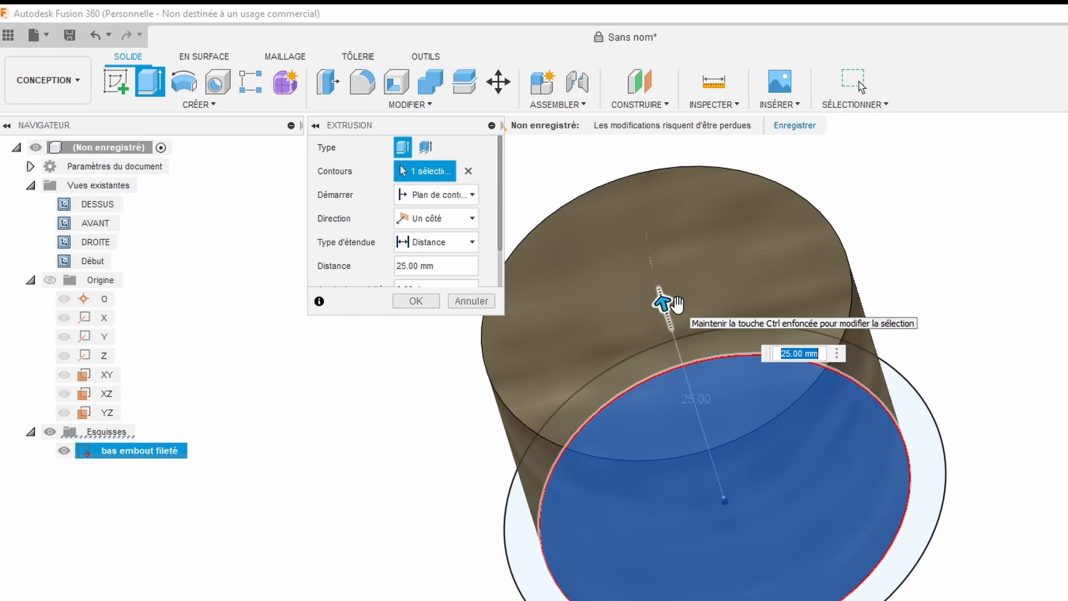
left_click(937, 537)
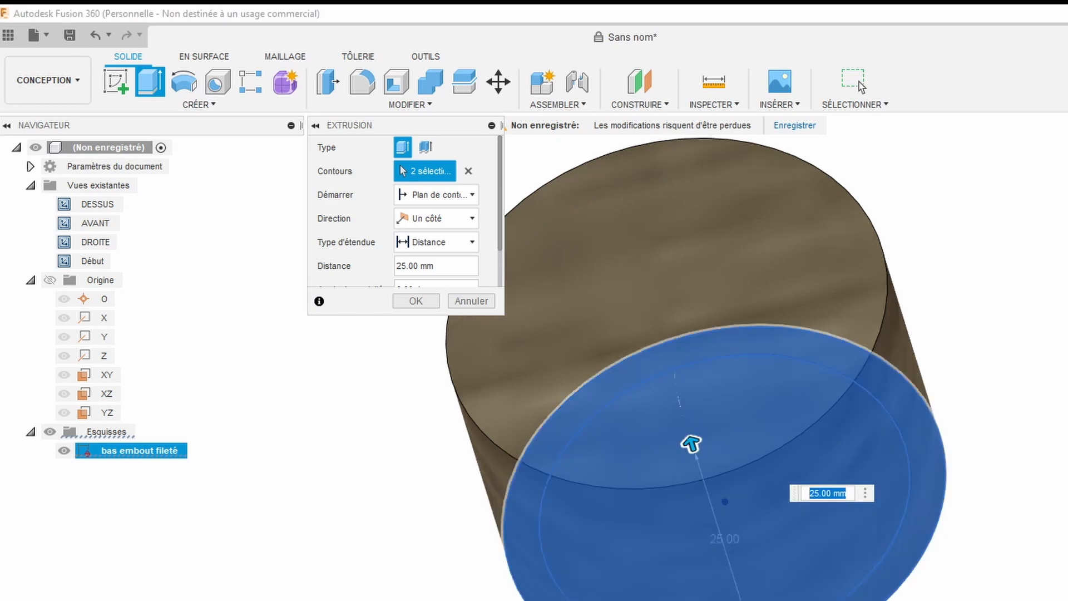
type("19")
key("Tab")
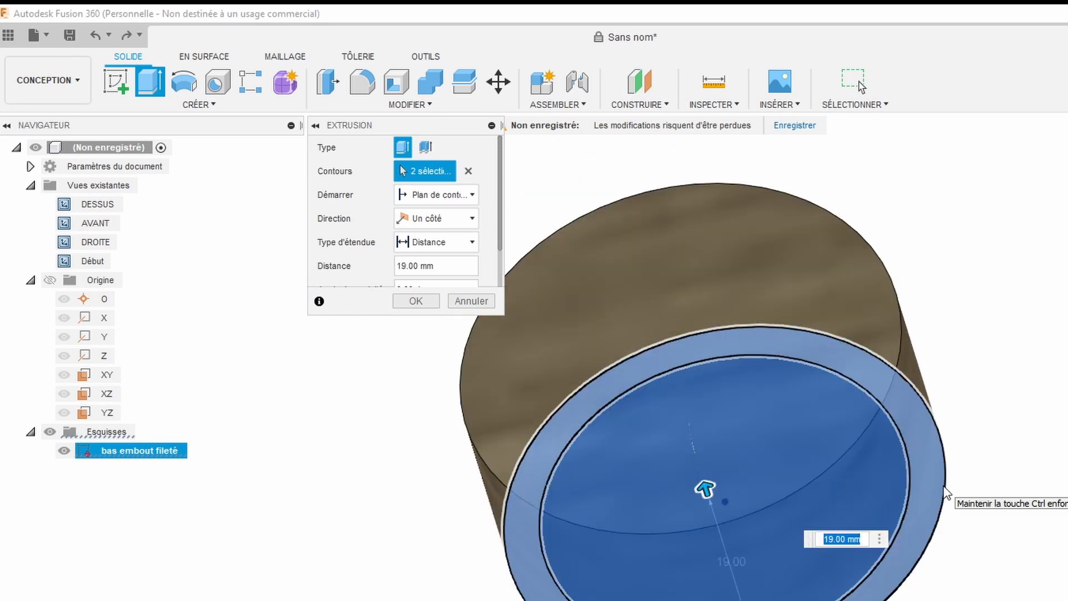
left_click(468, 171)
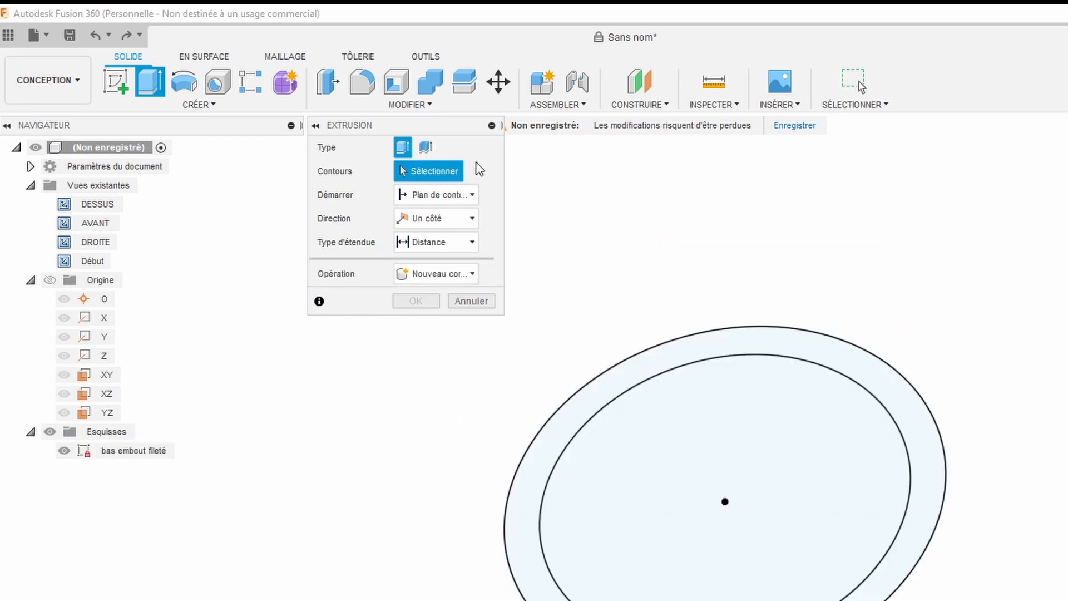
Extrude only the ring between the two circles 35 mm on one side as a new body.
left_click(725, 347)
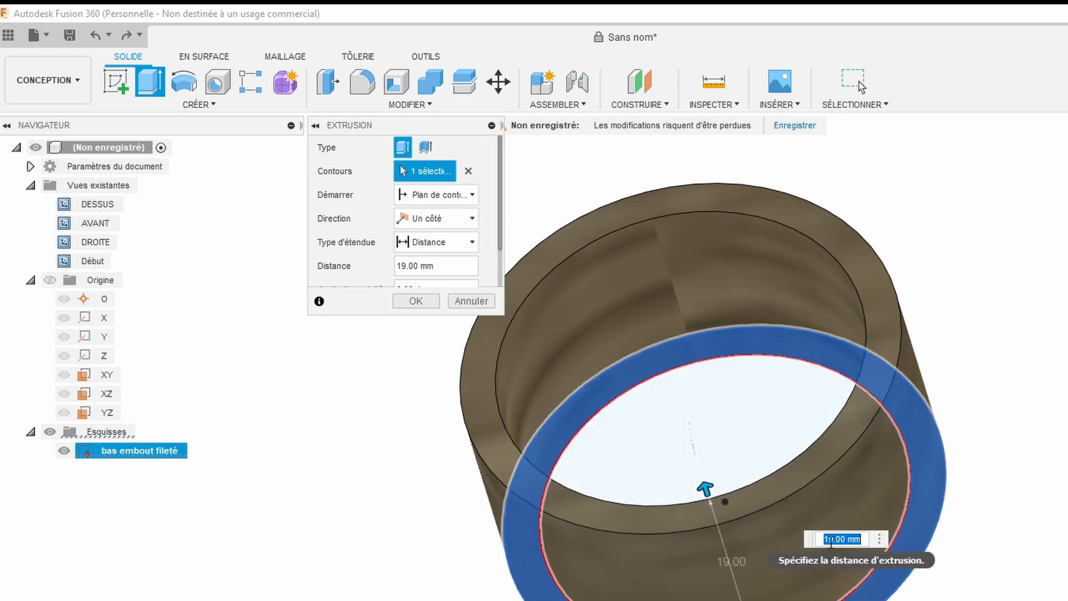
type("35")
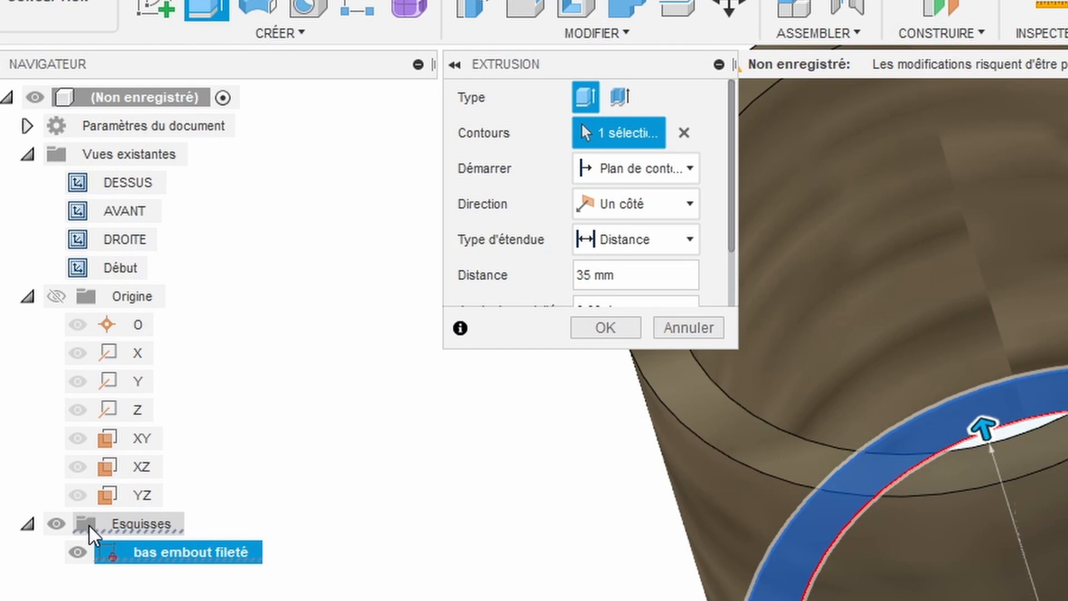
left_click(609, 328)
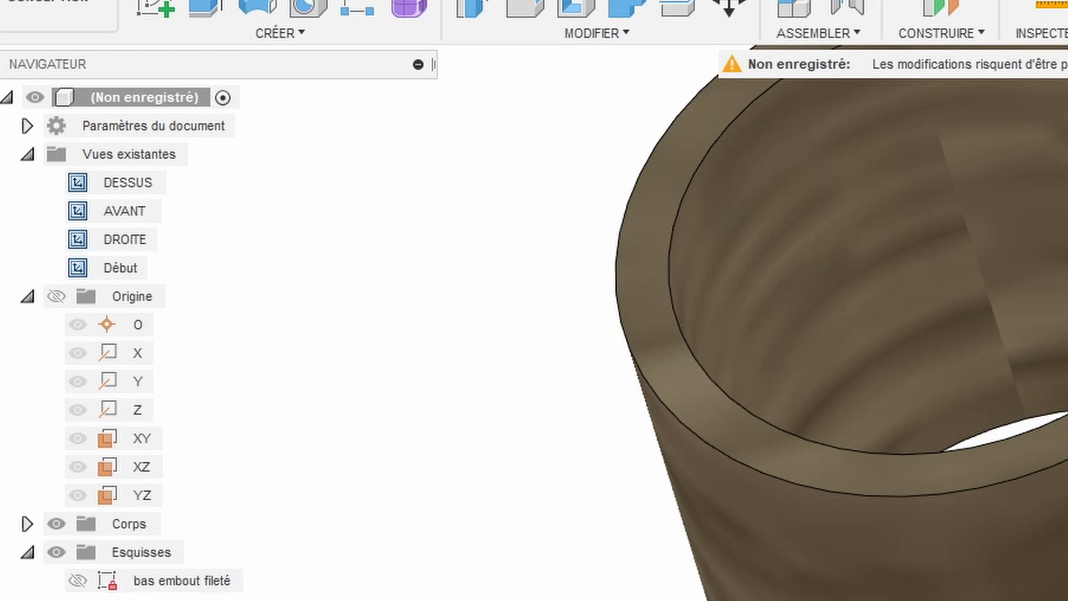
left_click(86, 580)
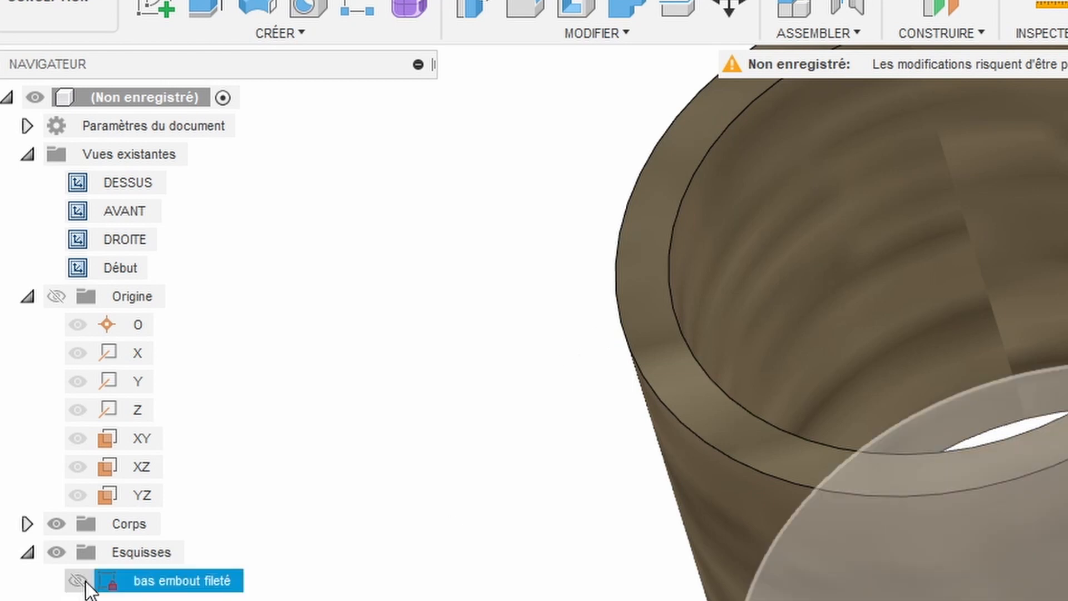
key("Escape")
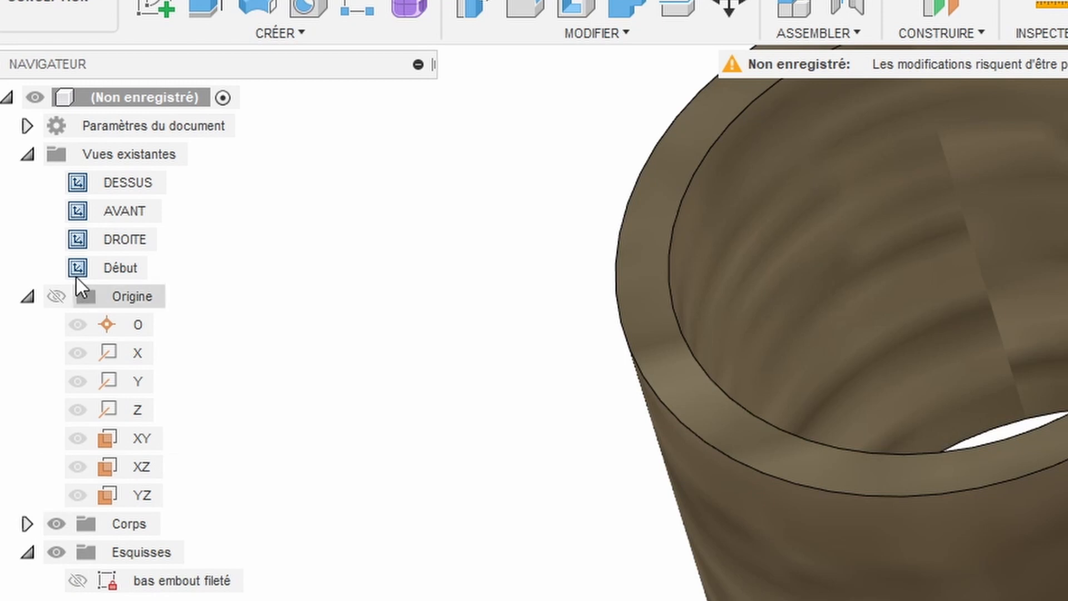
Rename the extruded tube body as "embout fileté".
left_click(25, 523)
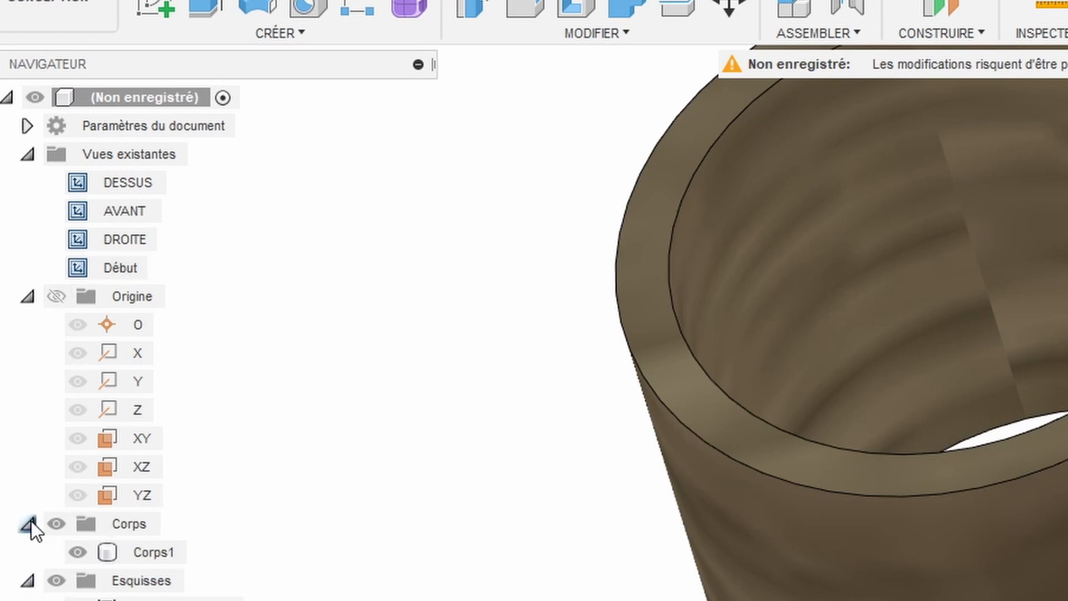
left_click(131, 551)
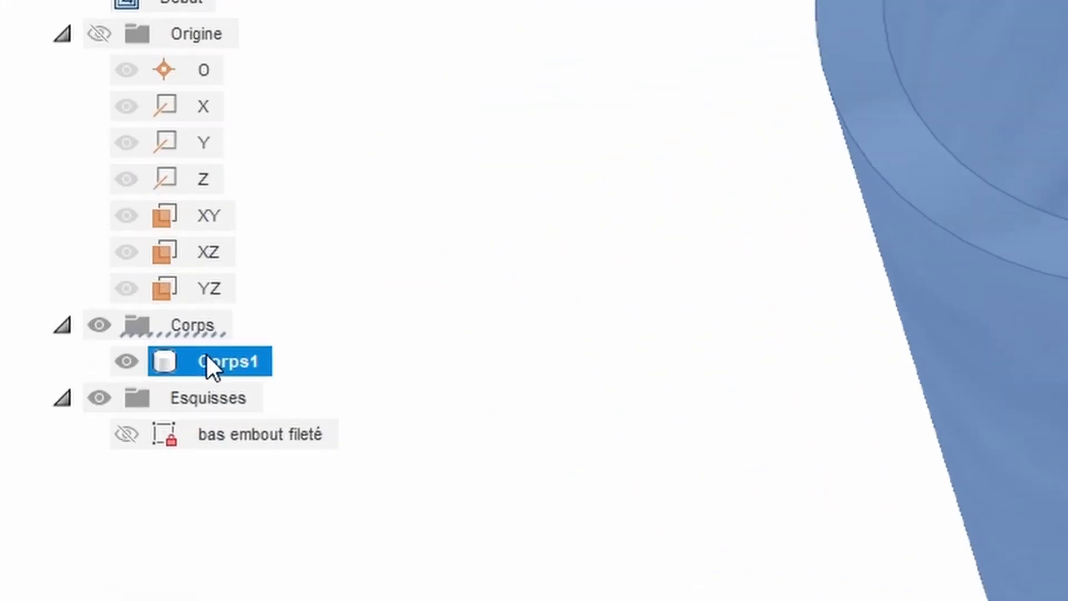
double_click(135, 322)
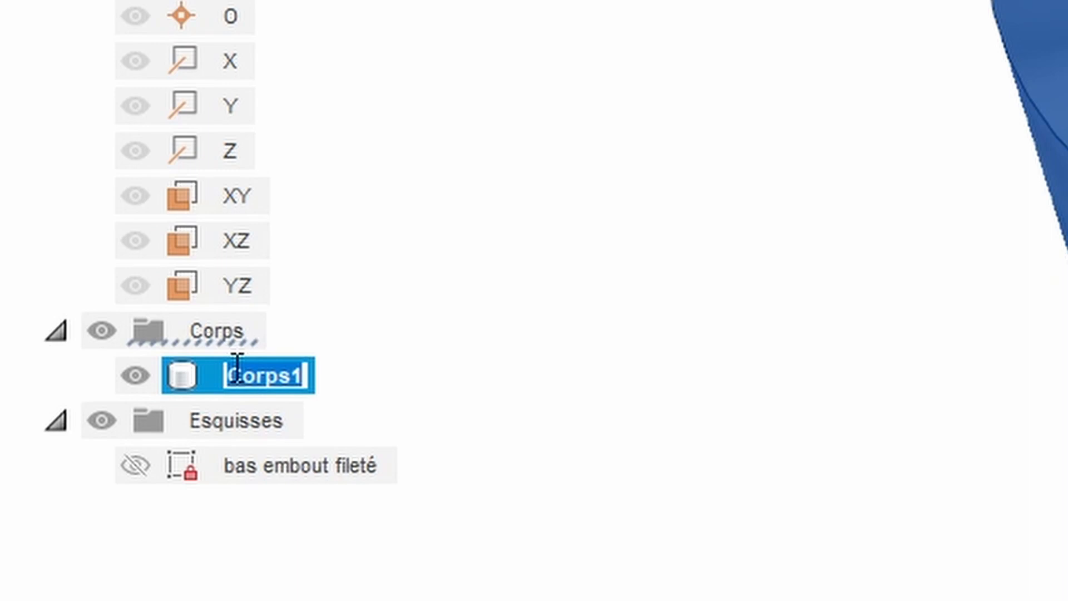
type("embout fileté")
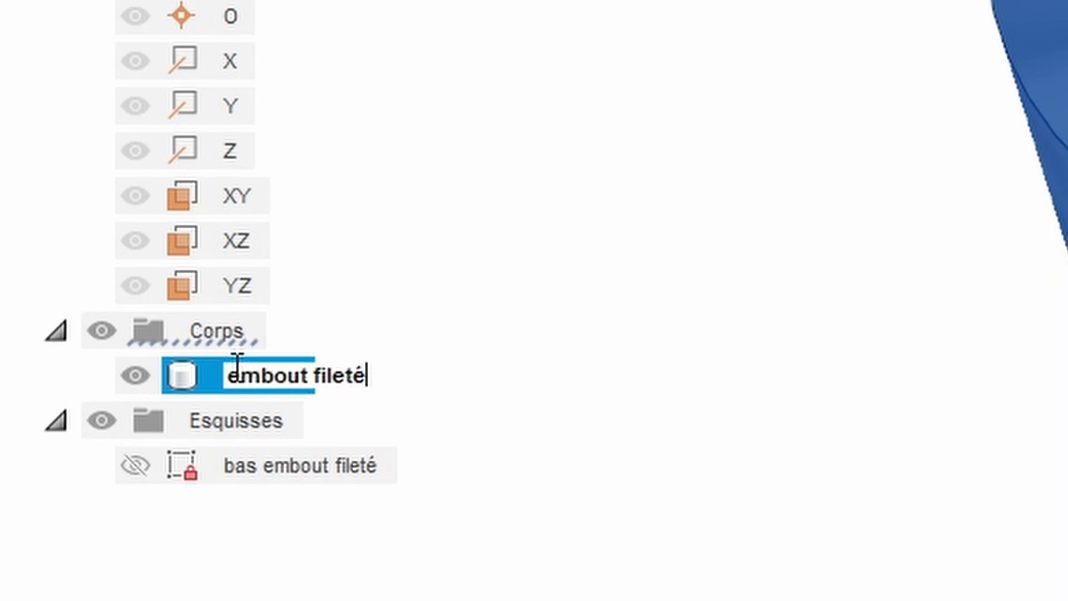
key("Return")
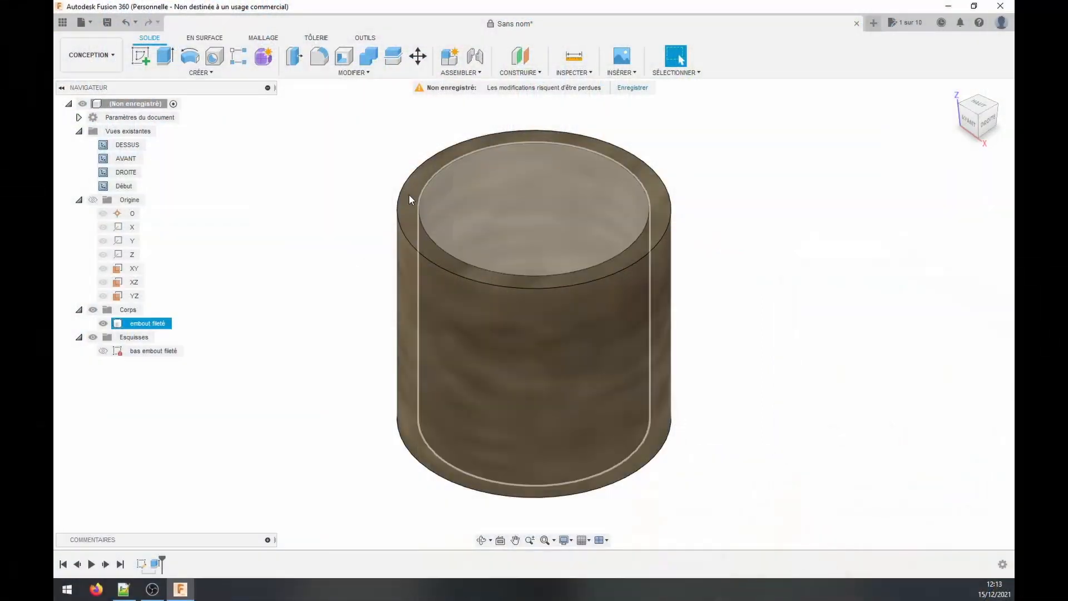
Start a coil (Spire) on the tube's upper face, centred on the tube's axis with a 38.5 mm diameter.
left_click(194, 73)
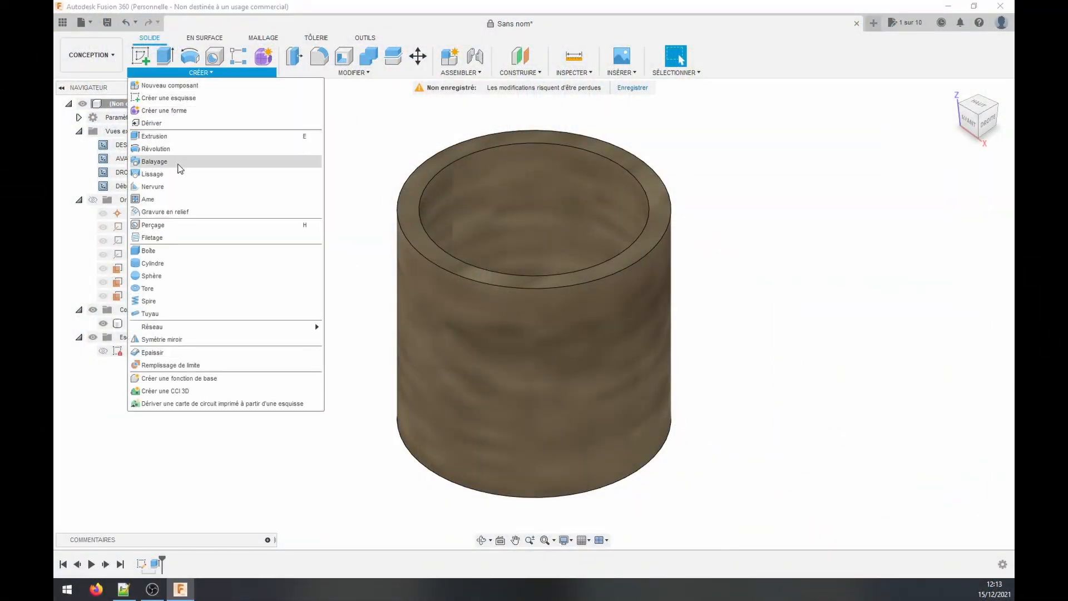
left_click(172, 299)
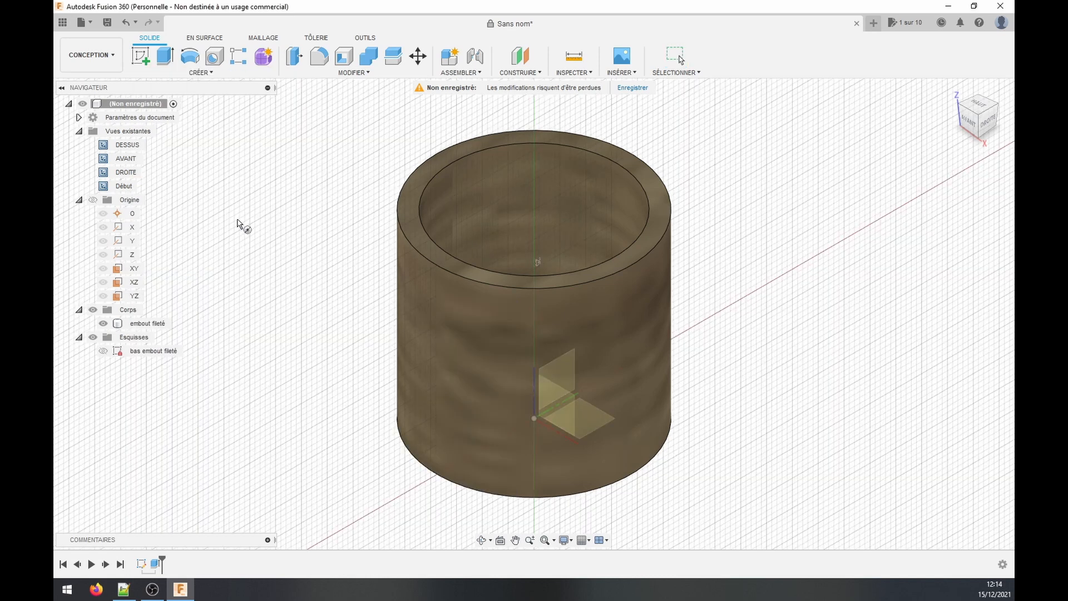
left_click(465, 150)
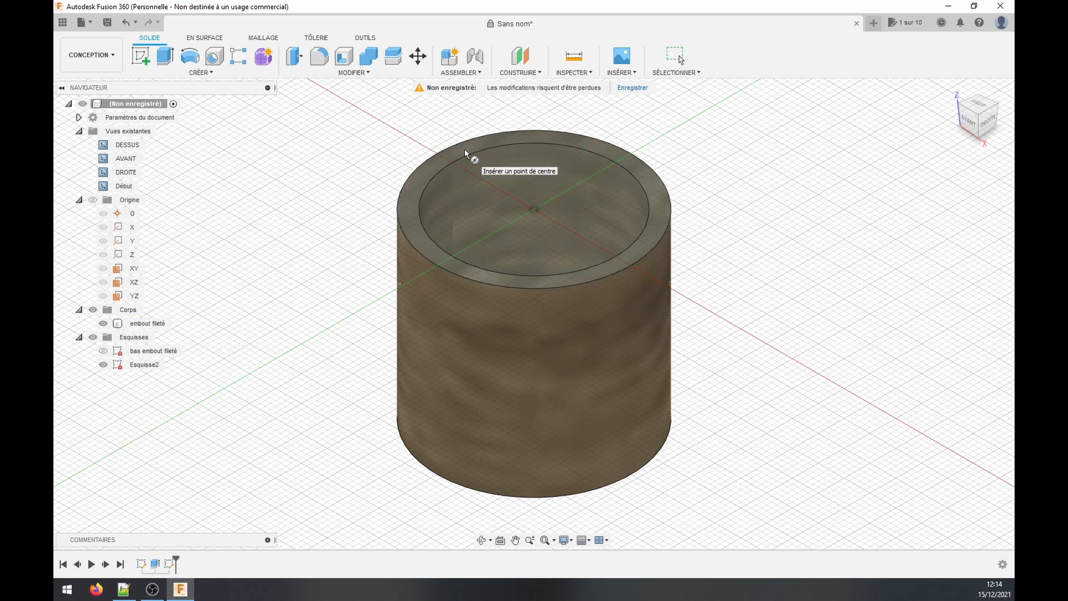
left_click(534, 209)
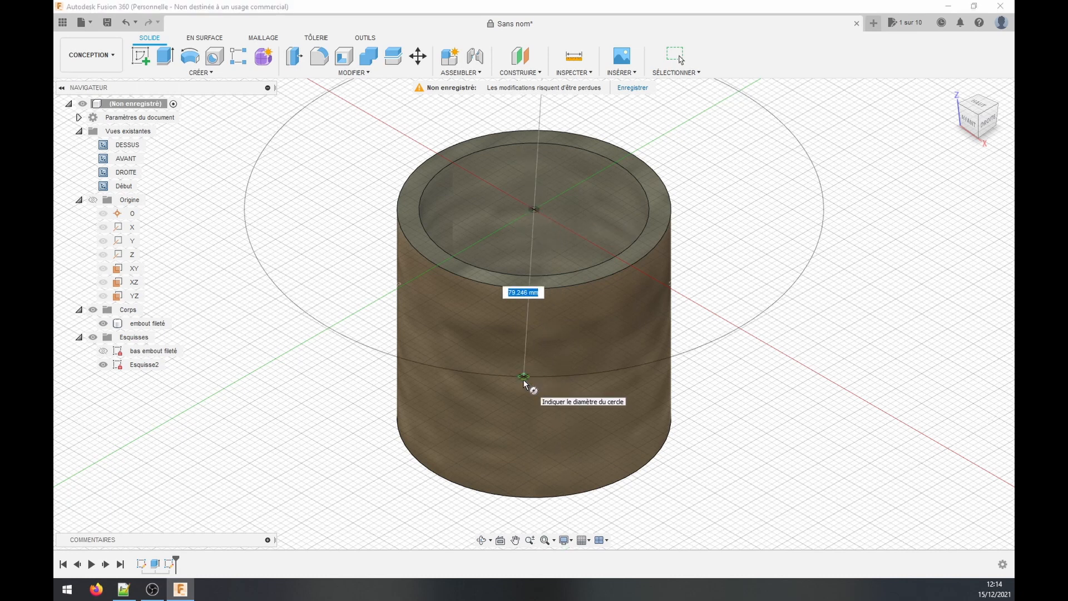
type("38.5")
key("Tab")
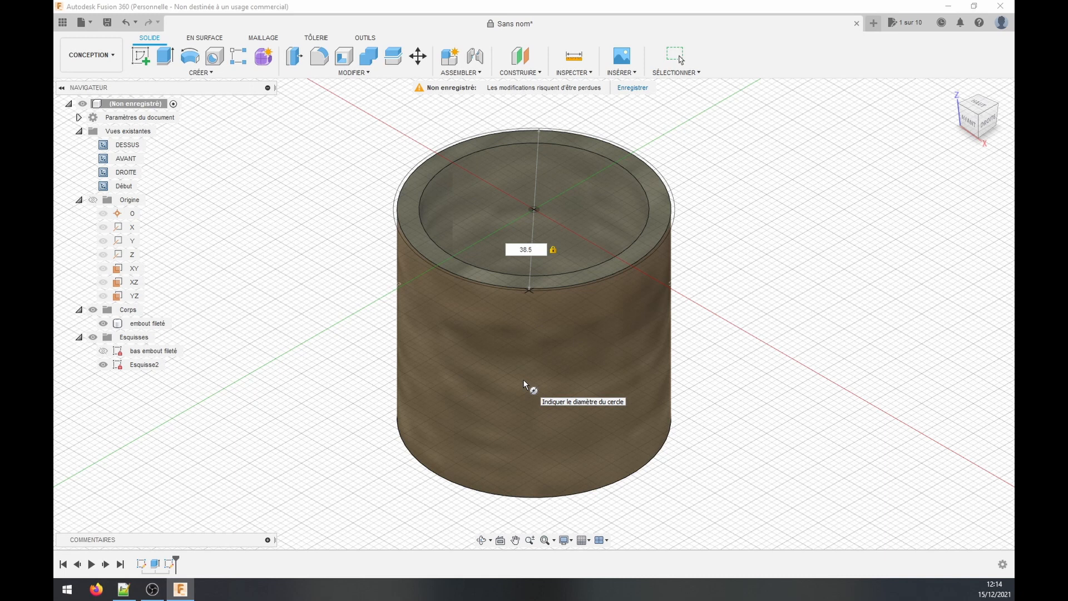
key("Return")
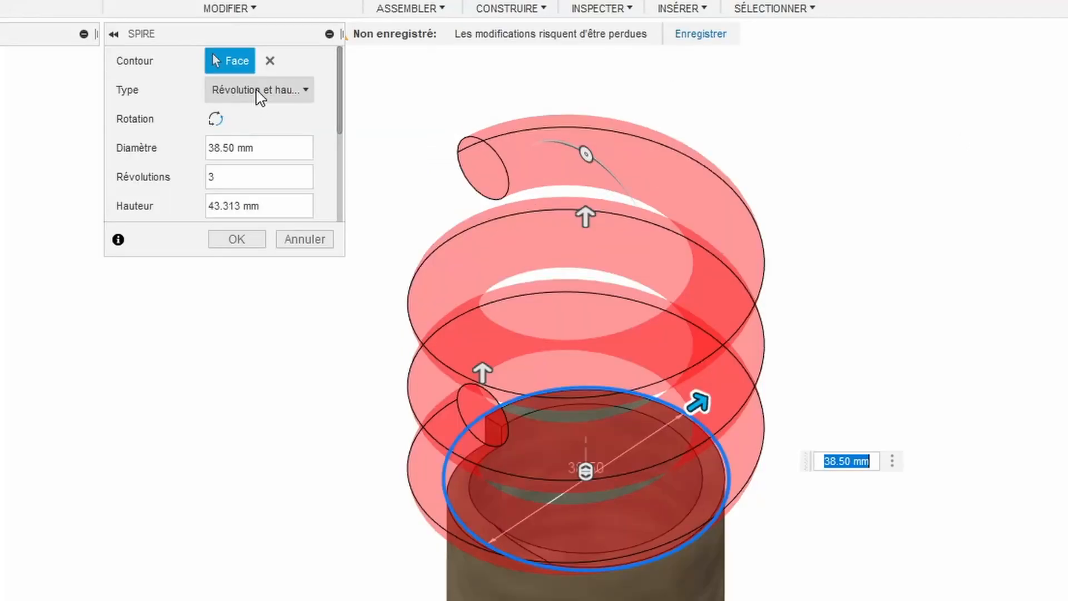
Define the coil by revolutions and pitch (Révolution et pas), with reversed rotation, 5 revolutions and a 4.5 mm section size.
left_click(257, 91)
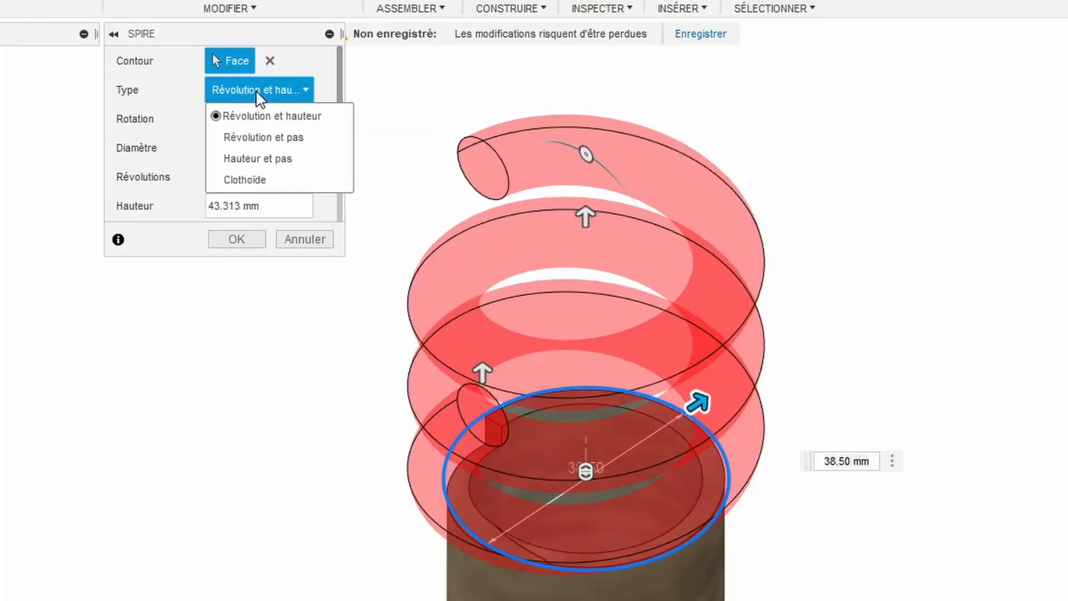
left_click(279, 139)
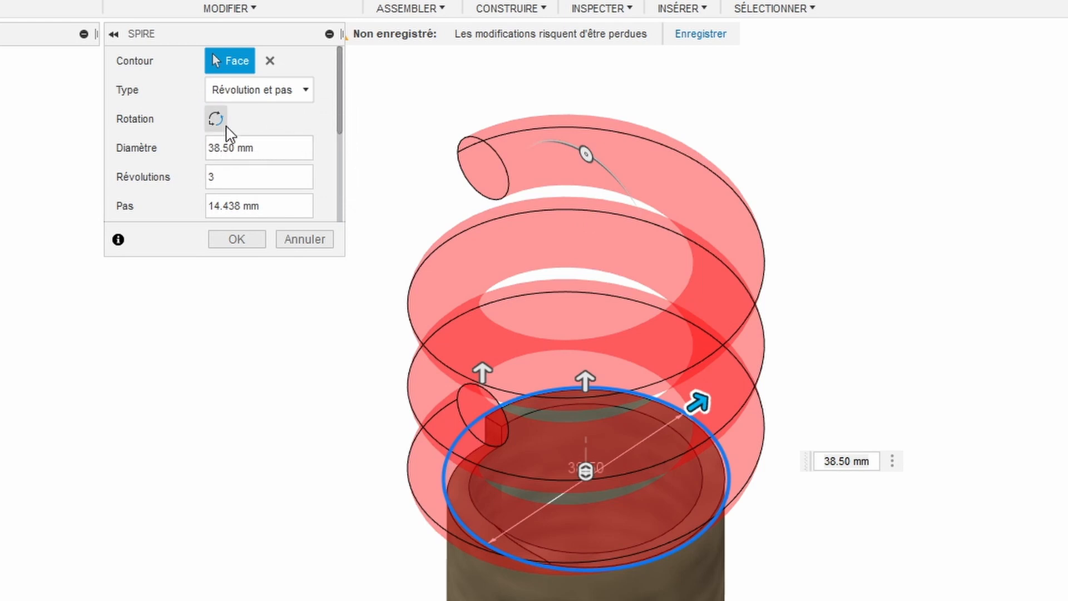
left_click(216, 119)
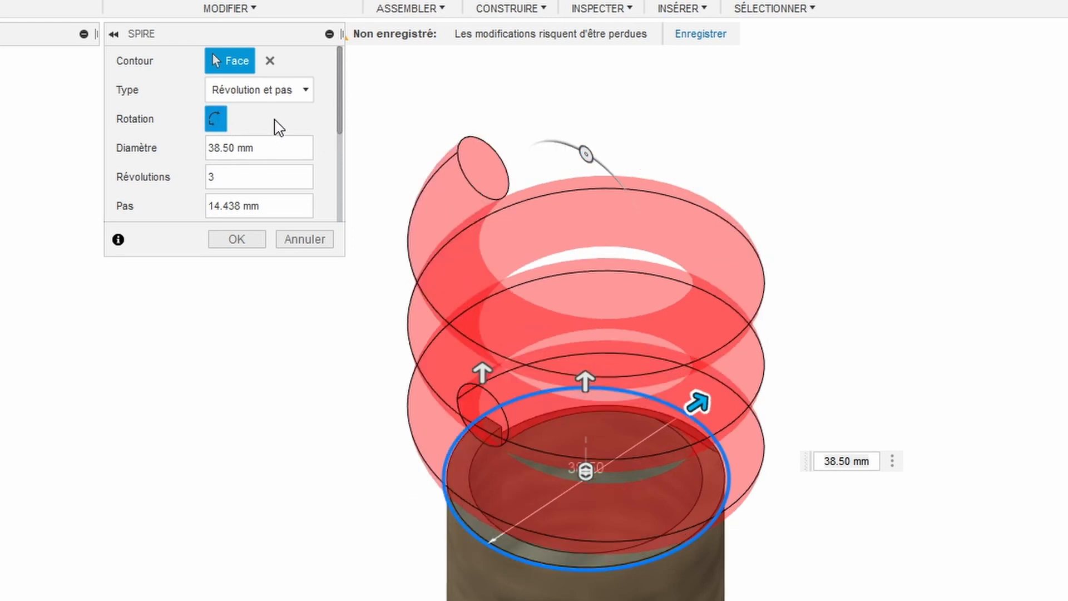
double_click(230, 182)
type("5")
left_click_drag(341, 114, 332, 167)
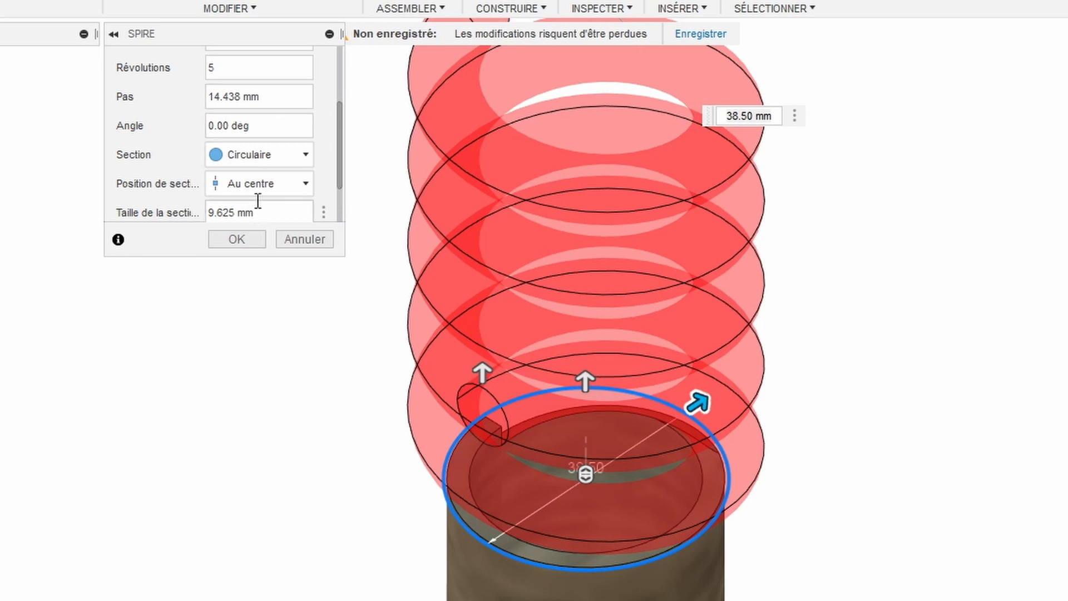
left_click_drag(269, 212, 195, 212)
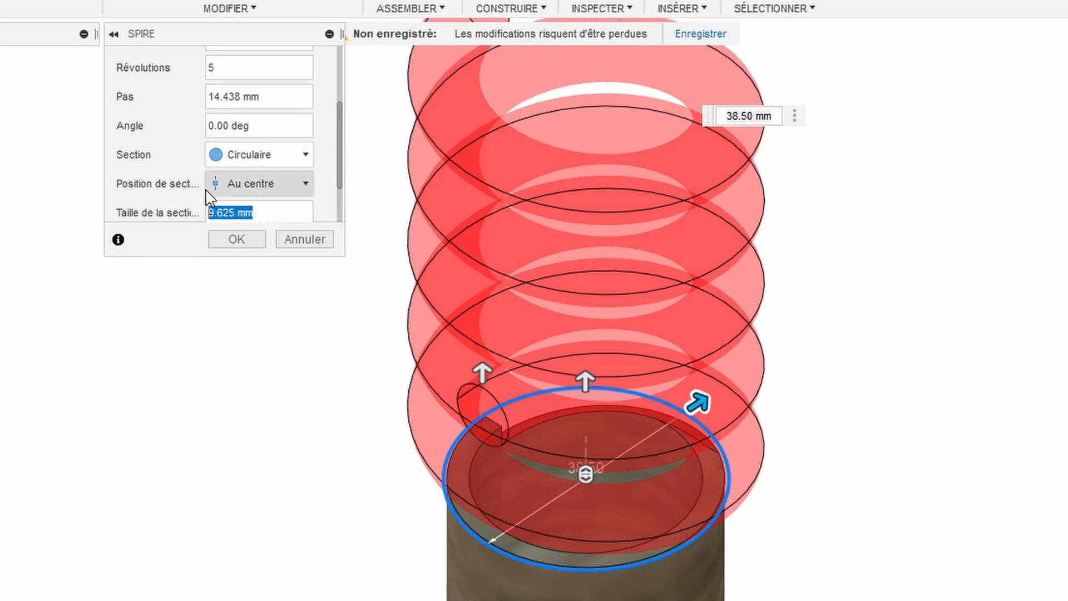
type("4.5")
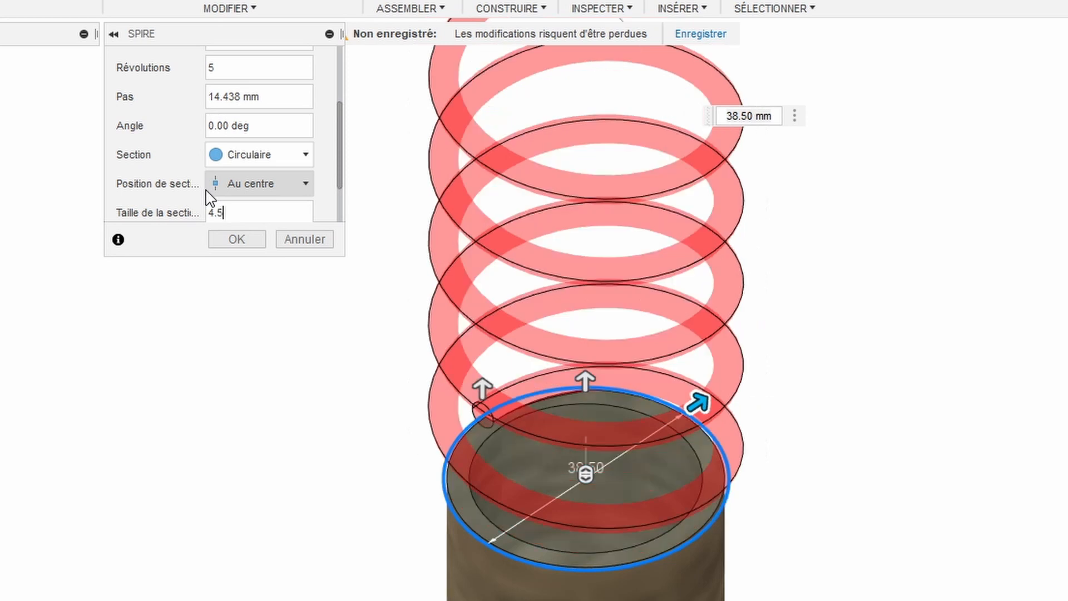
Set the coil's pitch to -6 mm and cut the thread into the tube's outer wall.
left_click_drag(266, 97, 196, 114)
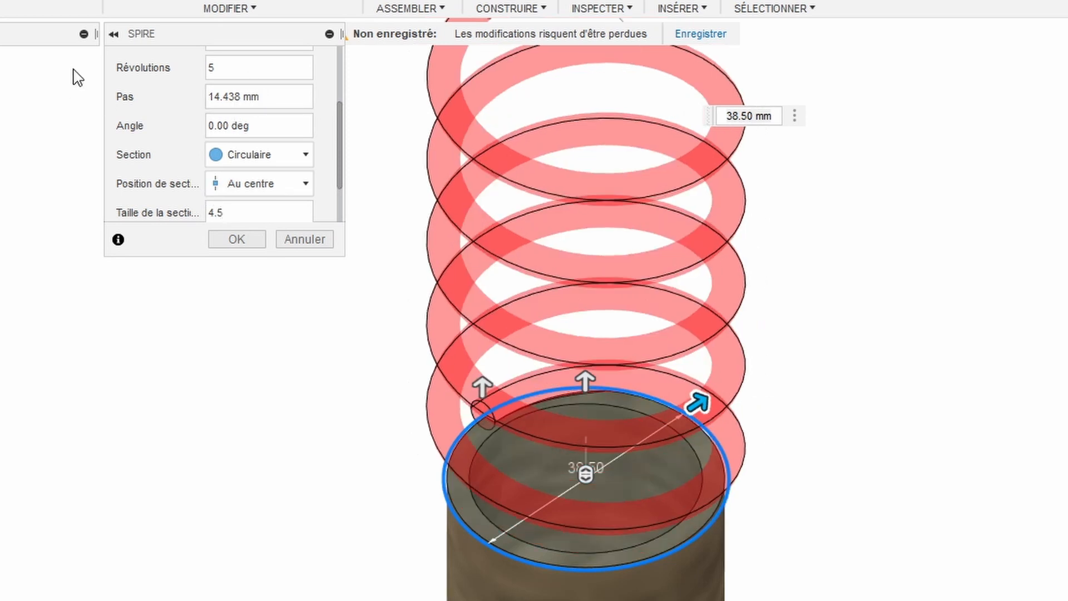
left_click_drag(282, 97, 160, 76)
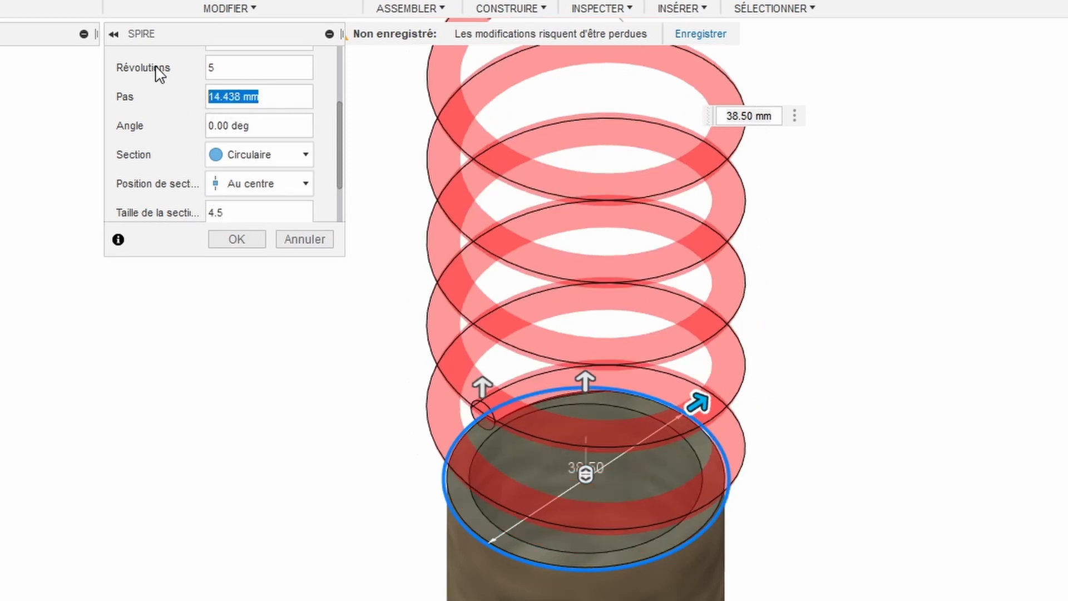
type("6")
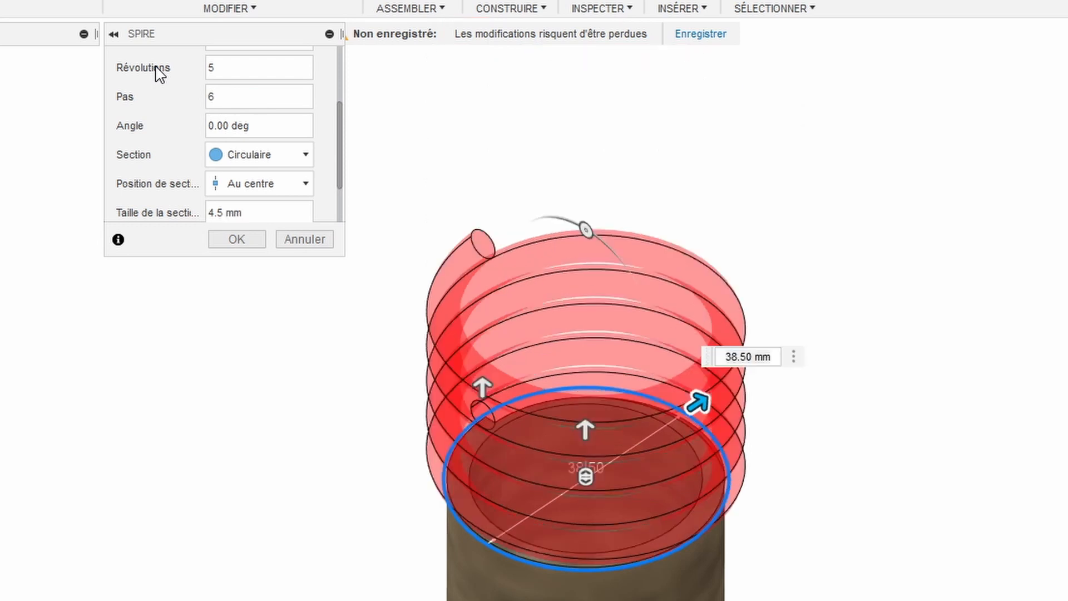
key("Home")
type("-")
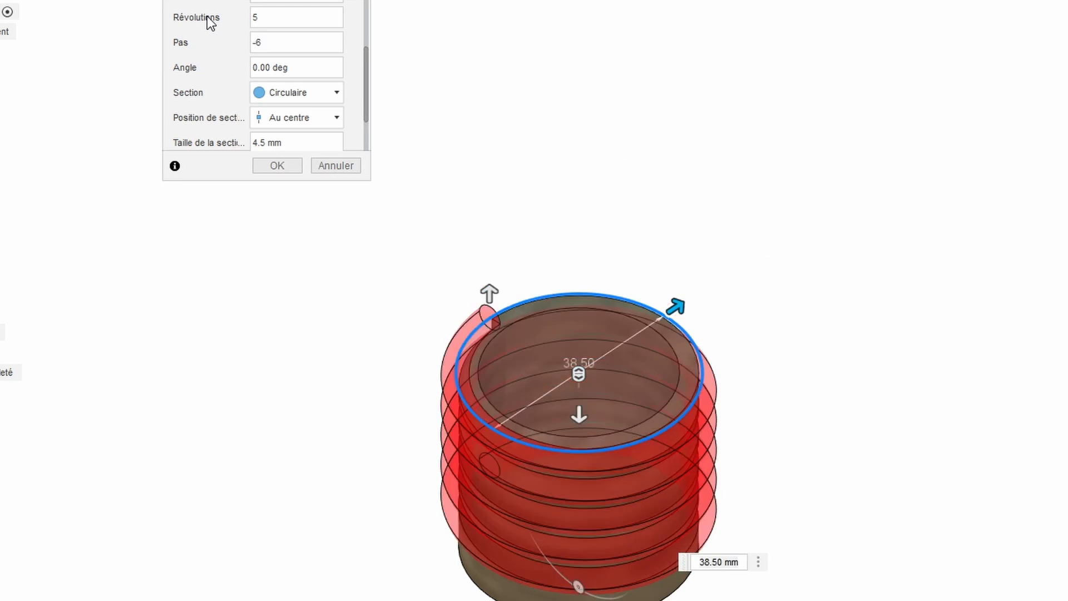
scroll(245, 111, "down", 2)
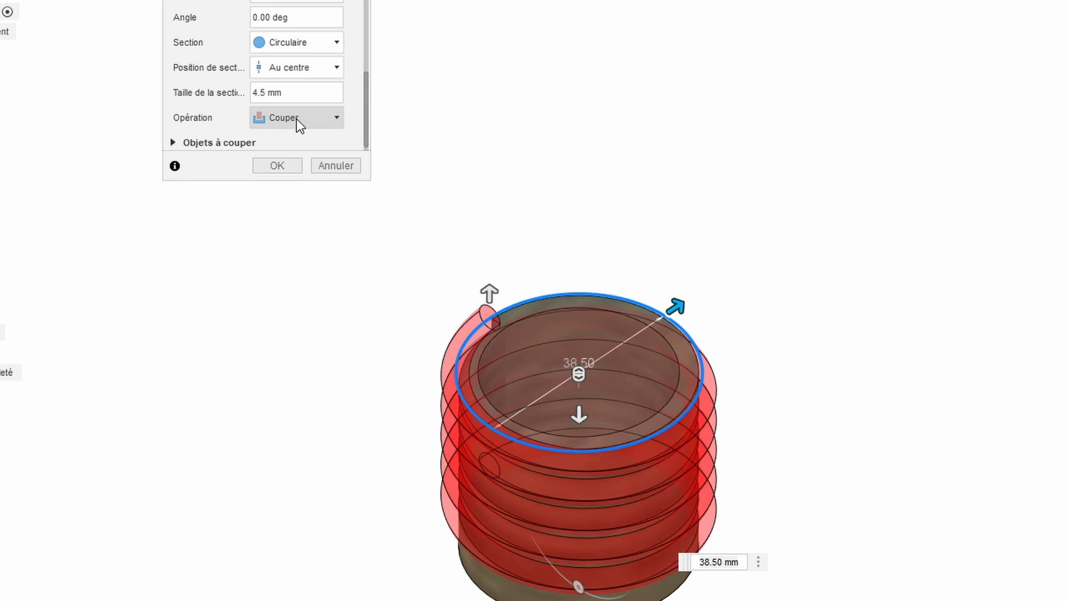
left_click(277, 166)
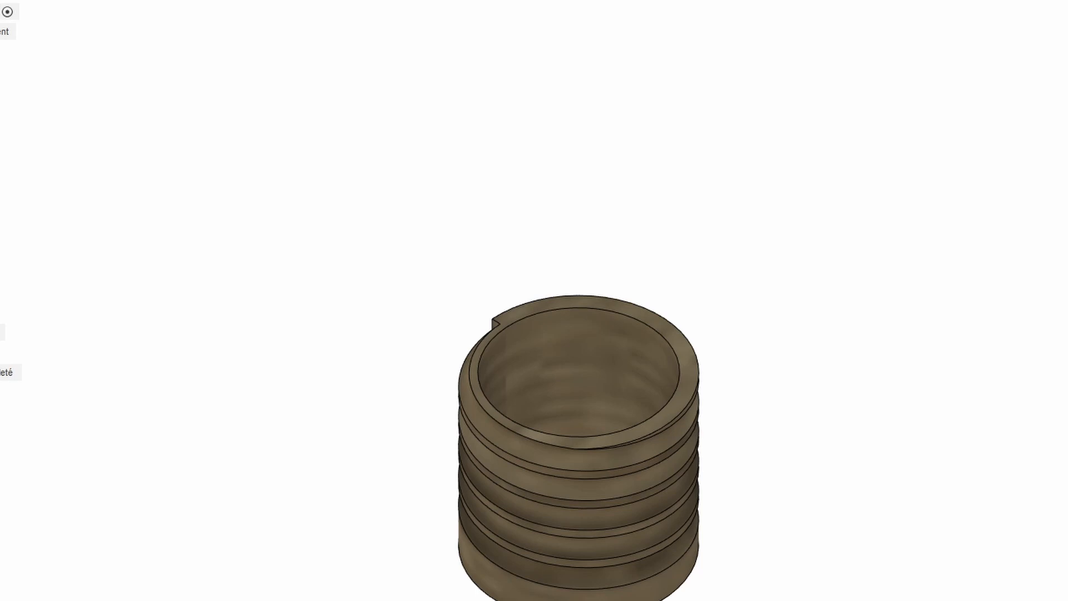
Offset the small end face of the thread groove at the tube's upper rim by -15 mm.
mouse_move(979, 290)
middle_mouse_down("shift")
mouse_move(966, 262)
mouse_move(899, 377)
mouse_move(911, 343)
mouse_move(885, 353)
mouse_move(979, 278)
middle_mouse_up("shift")
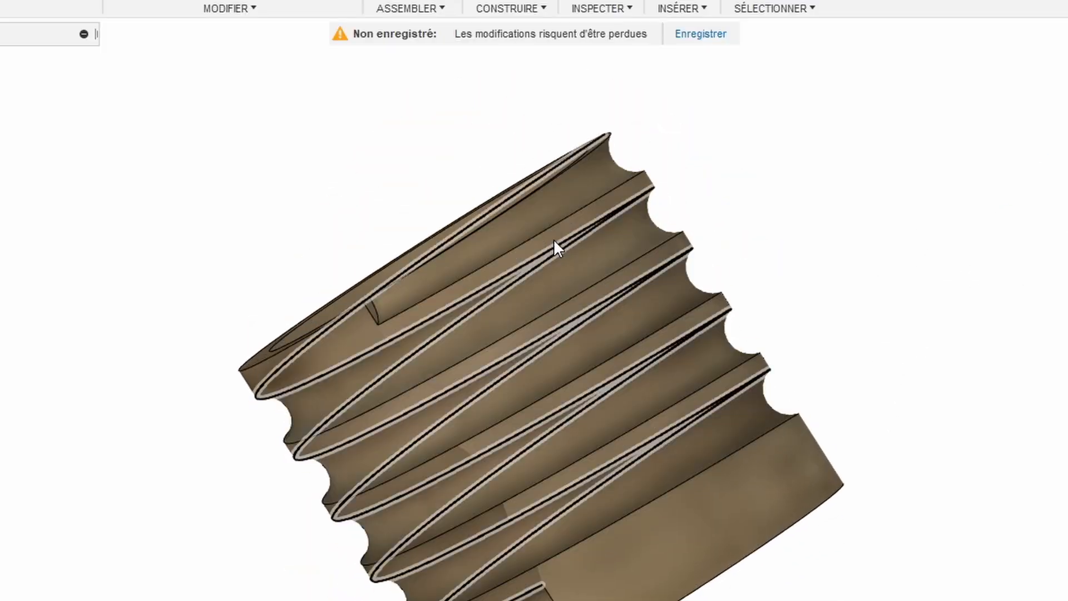
middle_click_drag(554, 240, 298, 262, "shift")
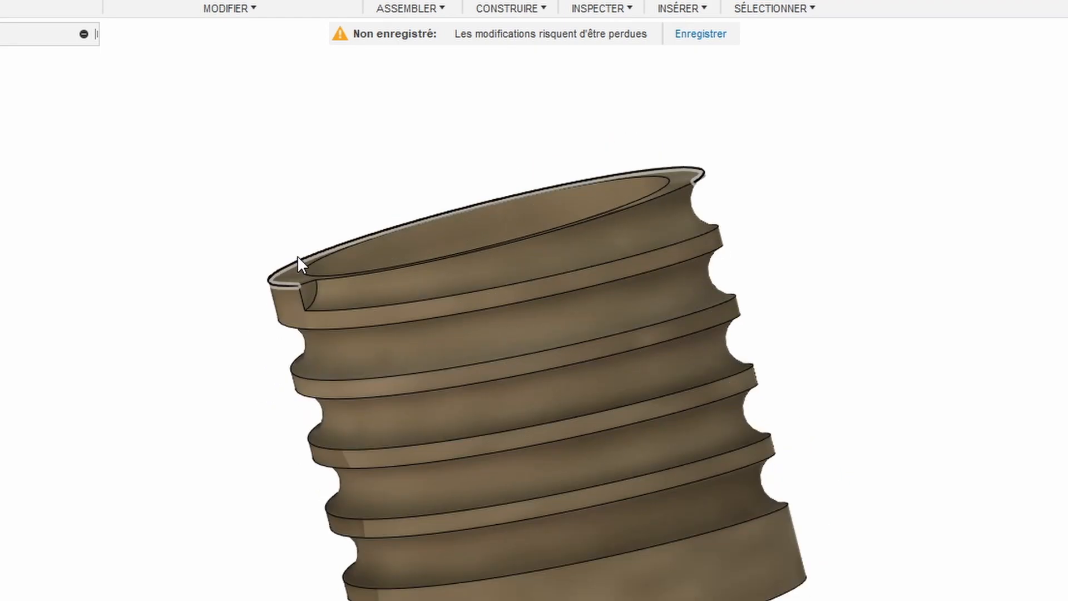
scroll(310, 272, "up", 2)
scroll(310, 271, "up", 3)
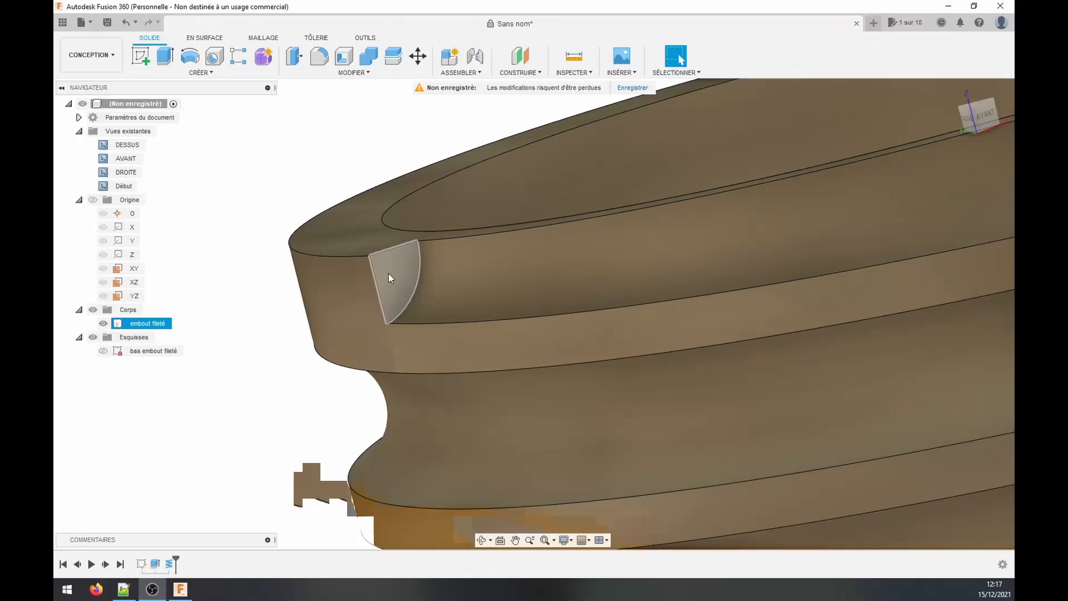
left_click(287, 348)
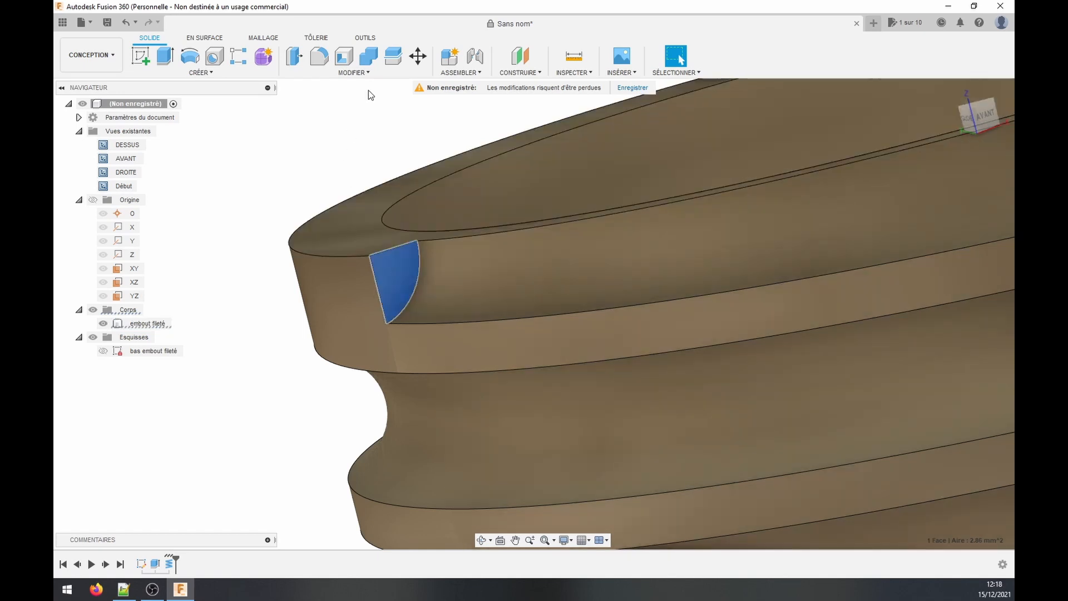
left_click(354, 72)
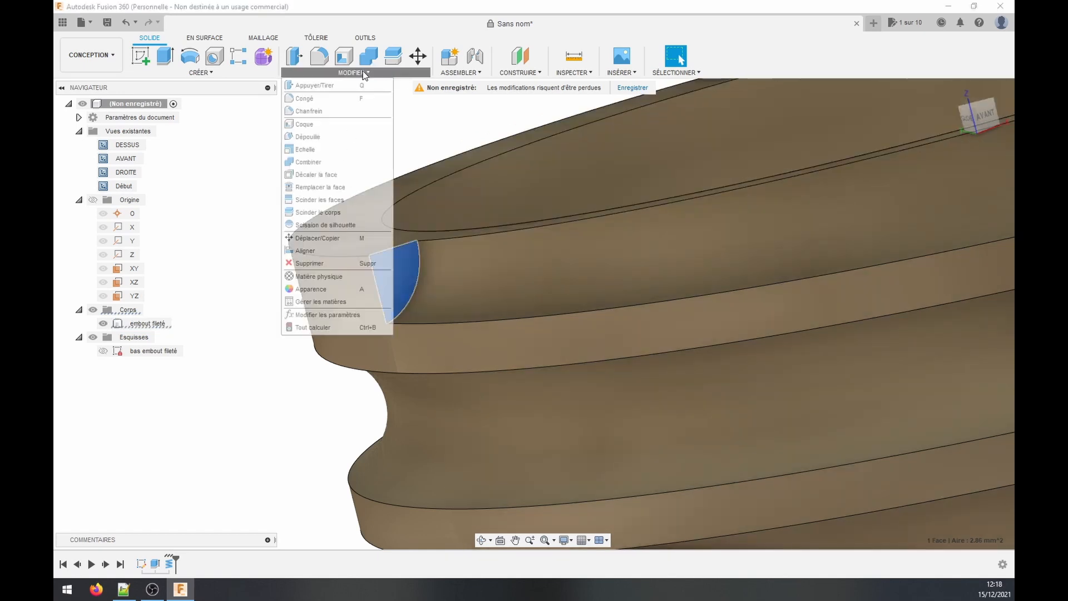
left_click(316, 174)
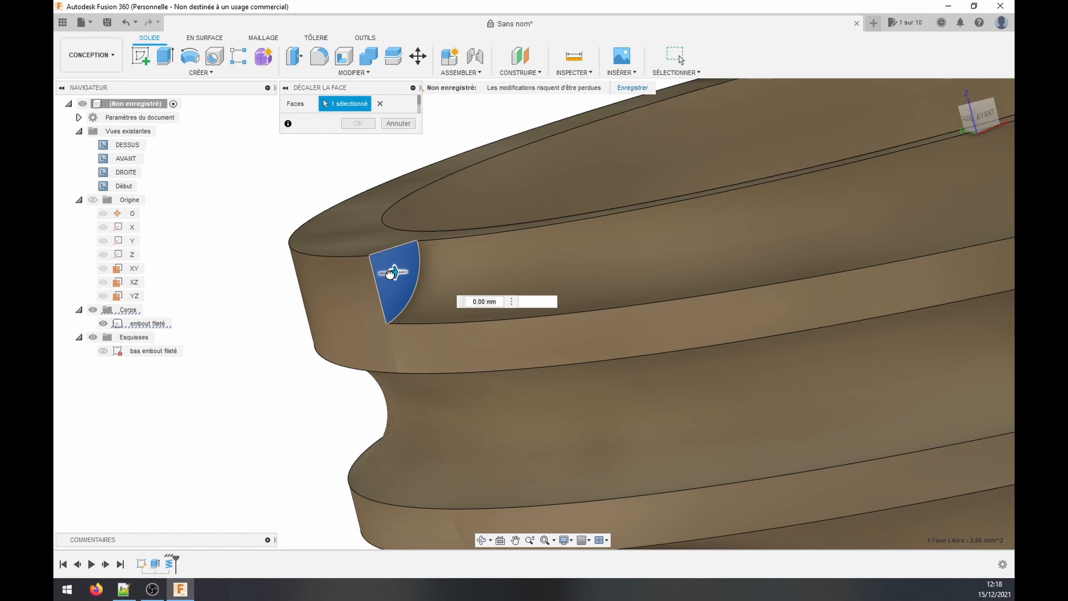
left_click_drag(399, 277, 282, 297)
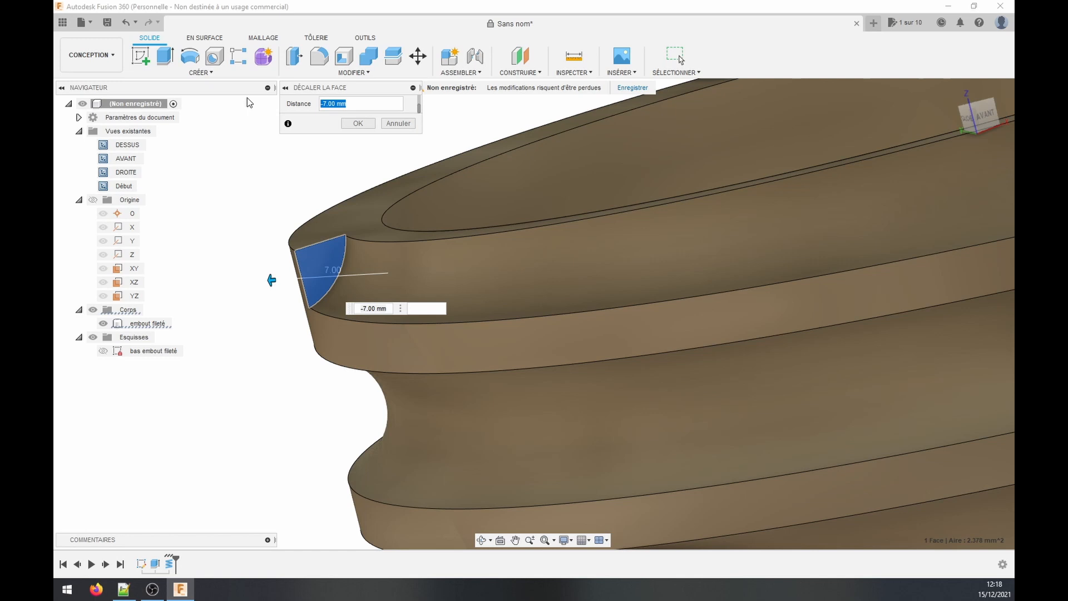
type("-15")
key("Return")
scroll(300, 224, "down", 4)
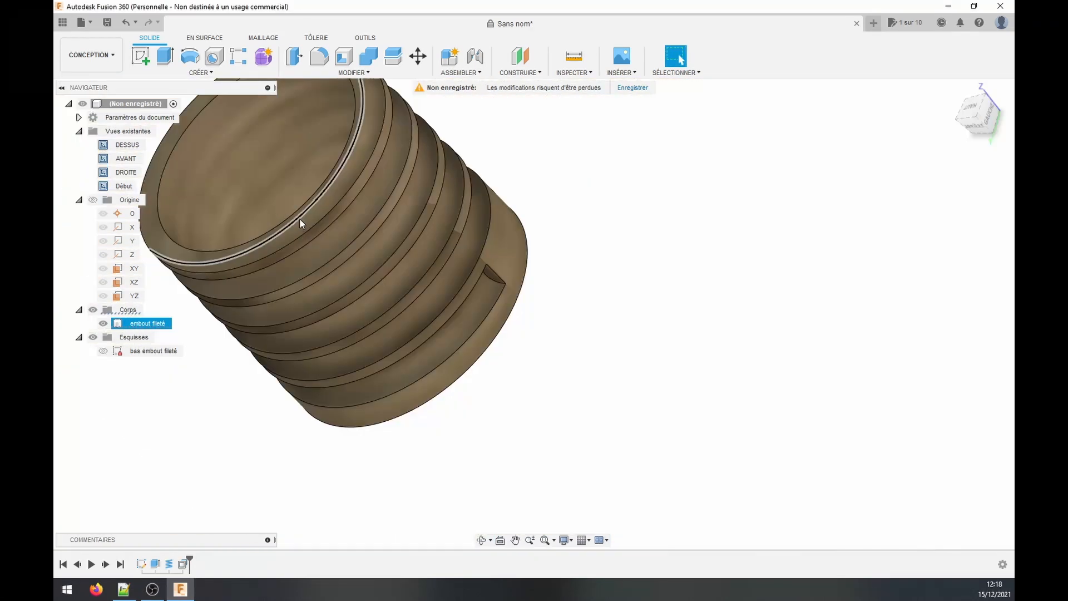
left_click(952, 89)
middle_click_drag(325, 289, 501, 236, "shift")
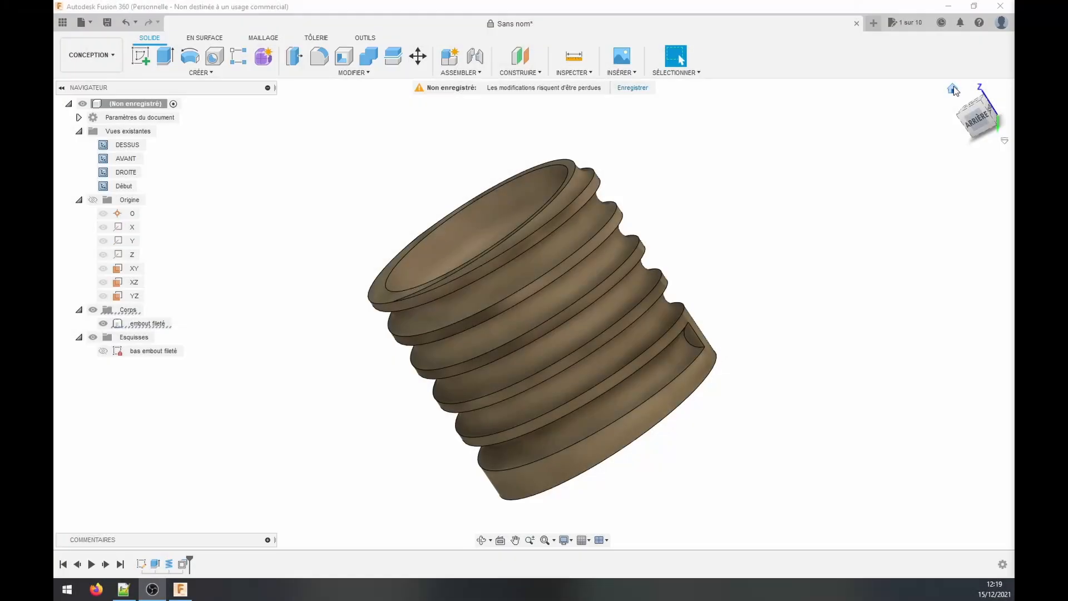
left_click(954, 88)
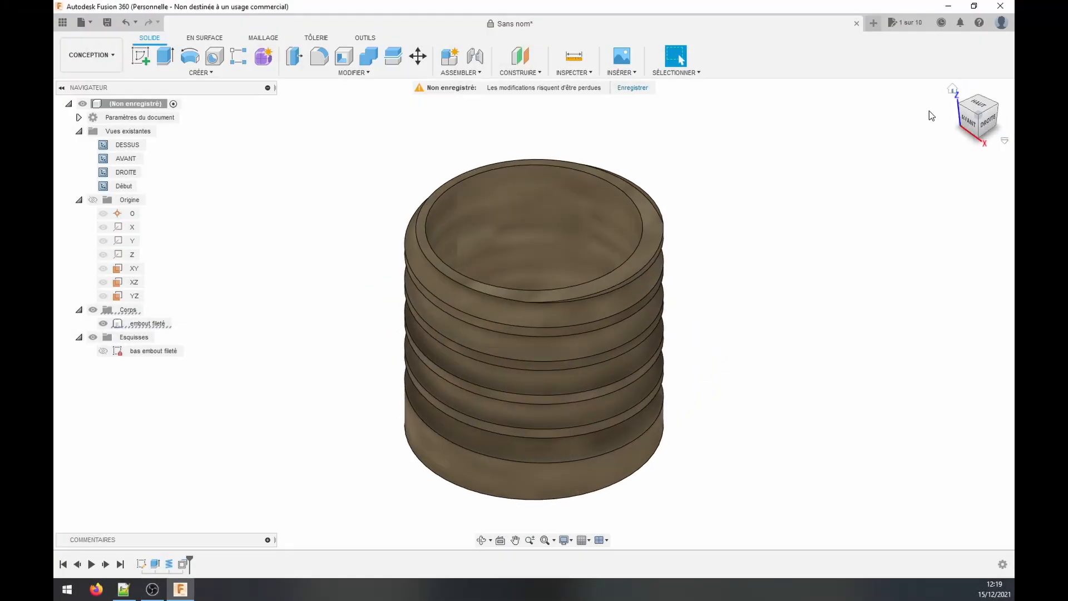
Send the threaded body to Cura for 3D printing as a binary STL in millimetres with medium refinement (Moyen).
left_click(367, 38)
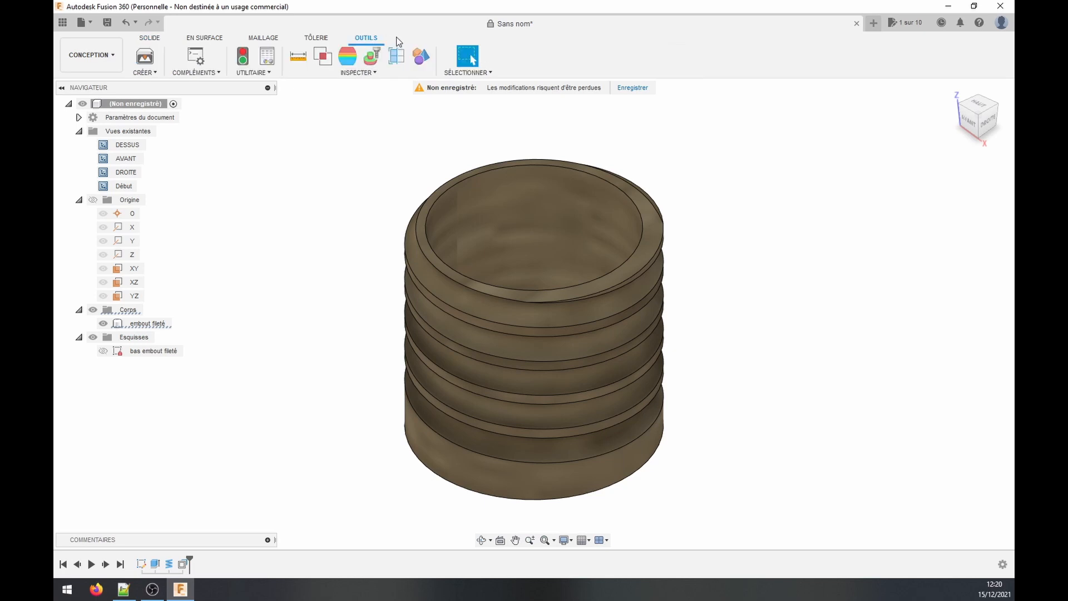
left_click(149, 76)
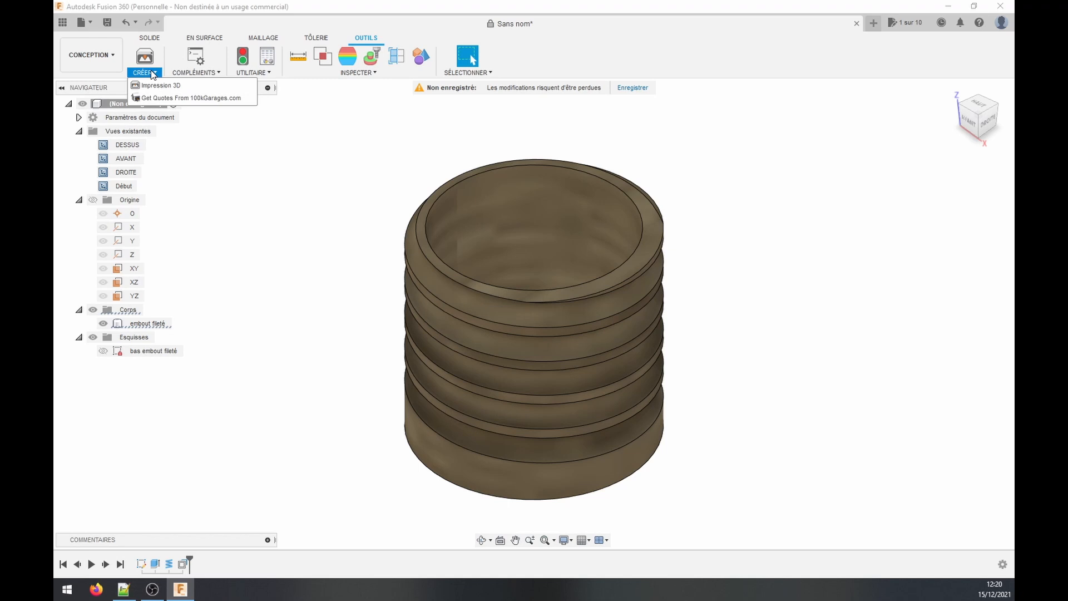
left_click(177, 87)
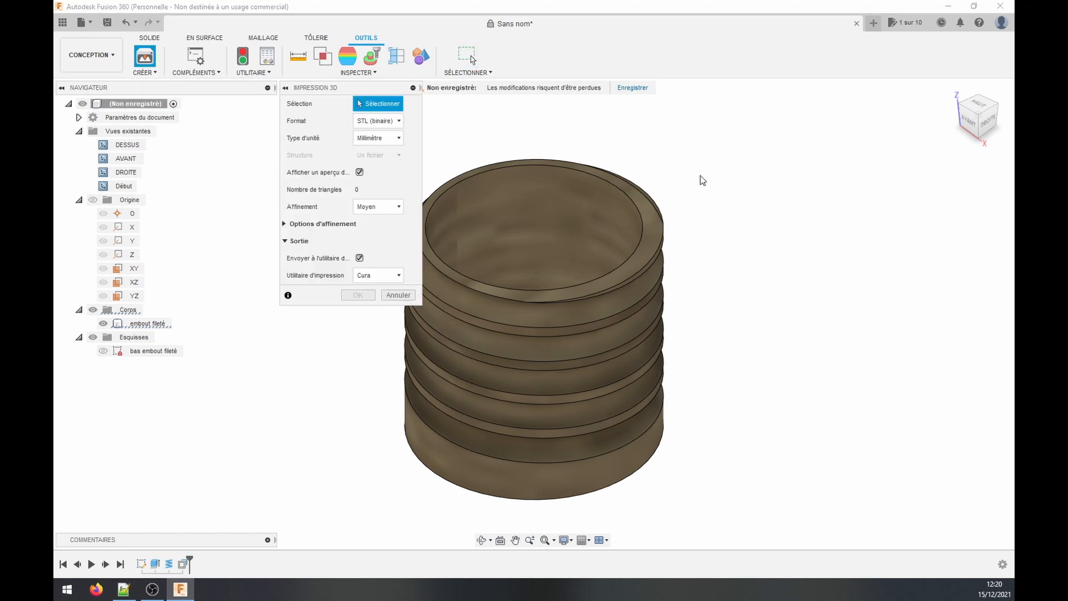
left_click(604, 205)
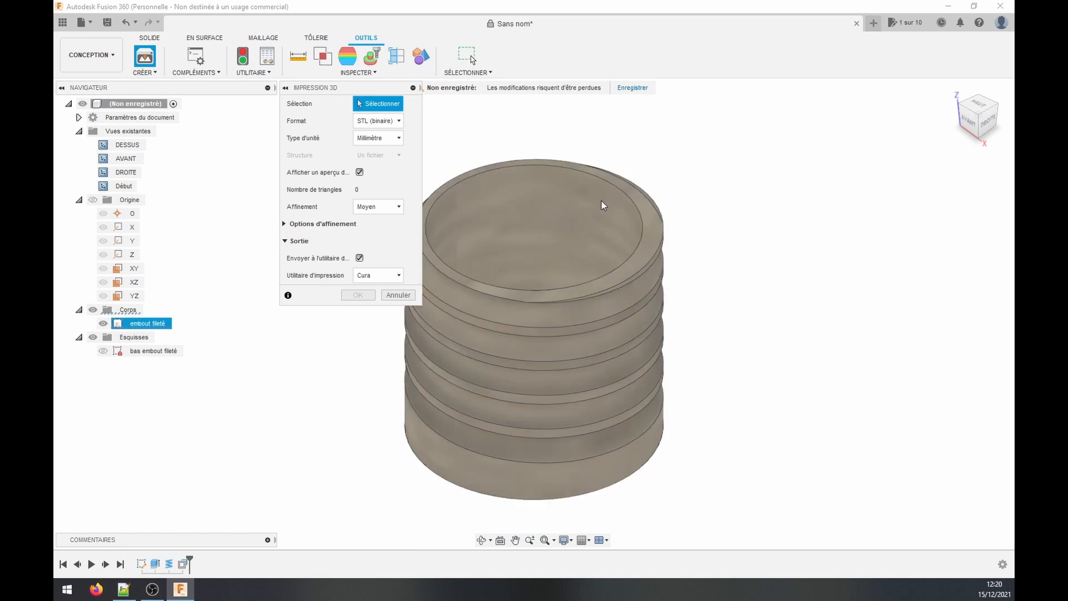
left_click(569, 218)
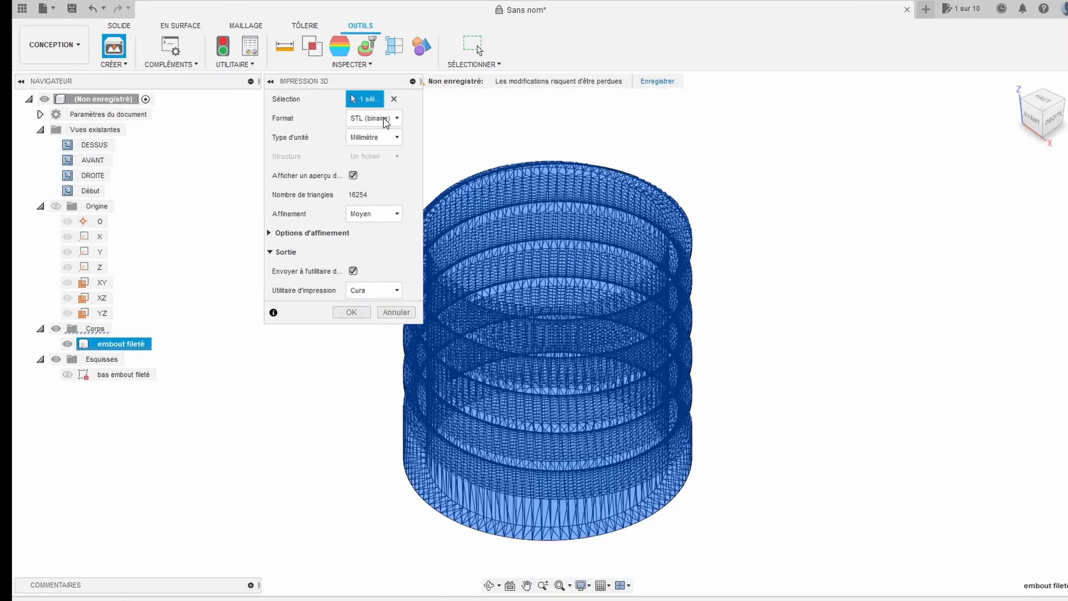
left_click(387, 121)
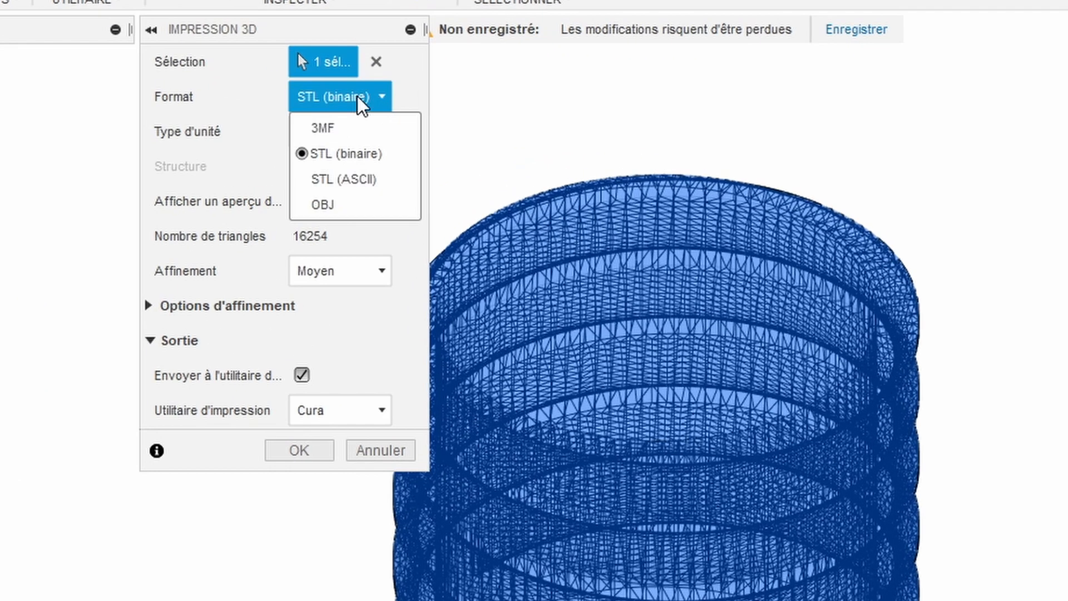
left_click(388, 122)
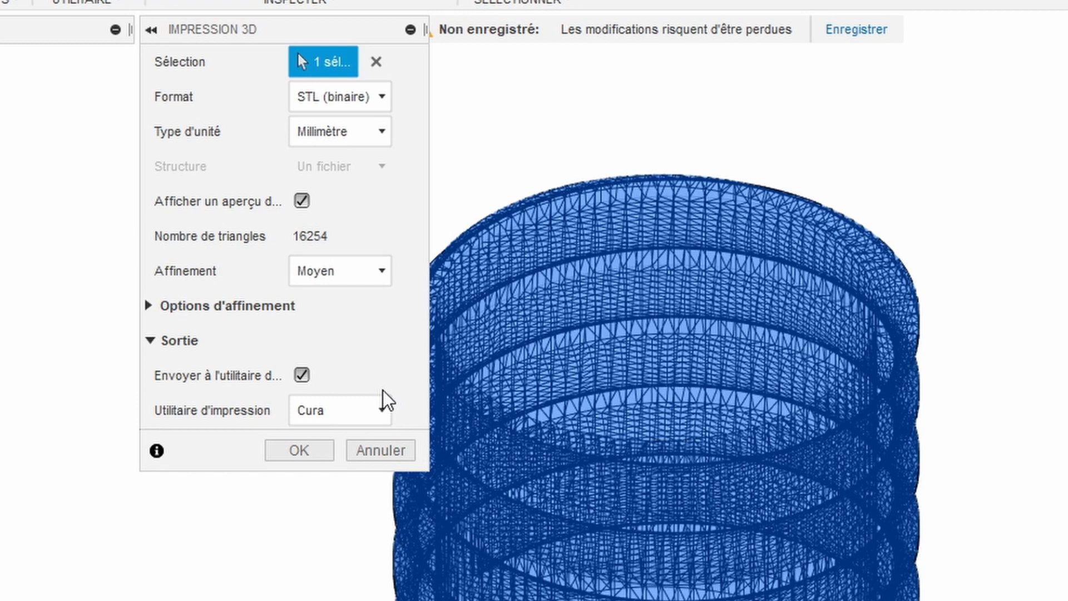
left_click(323, 449)
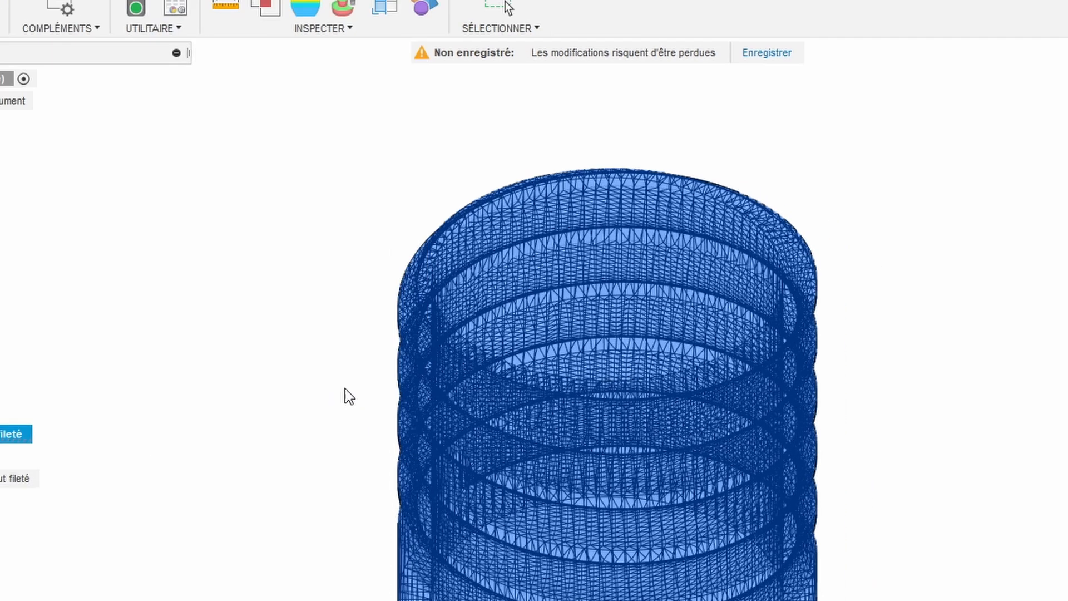
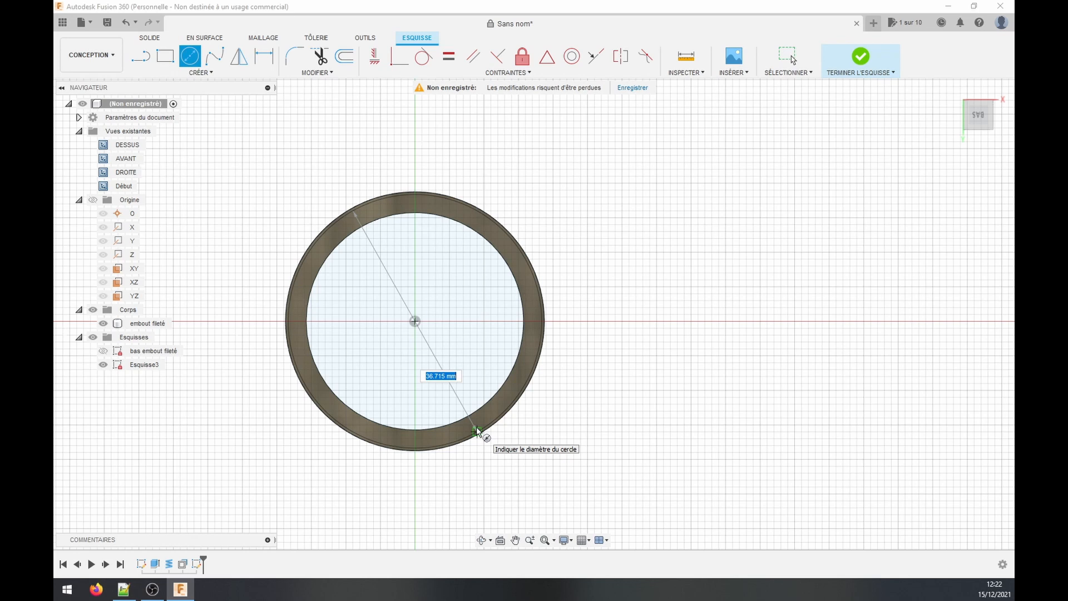
Complete the circle centred on the tube's axis at the lower face with a 39 mm diameter and finish the sketch.
key("Return")
key("Escape")
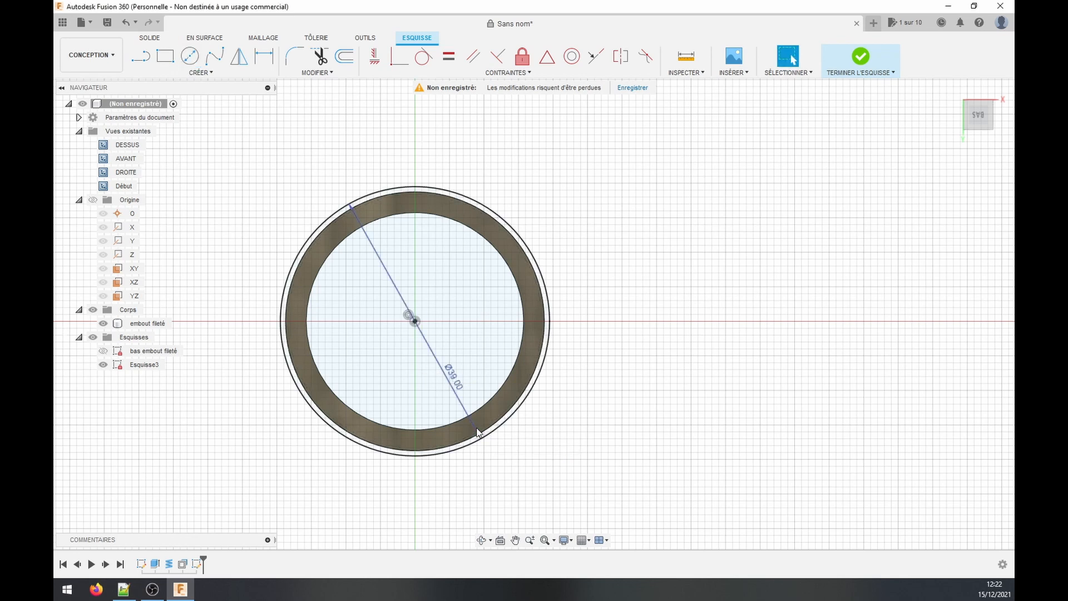
left_click(862, 57)
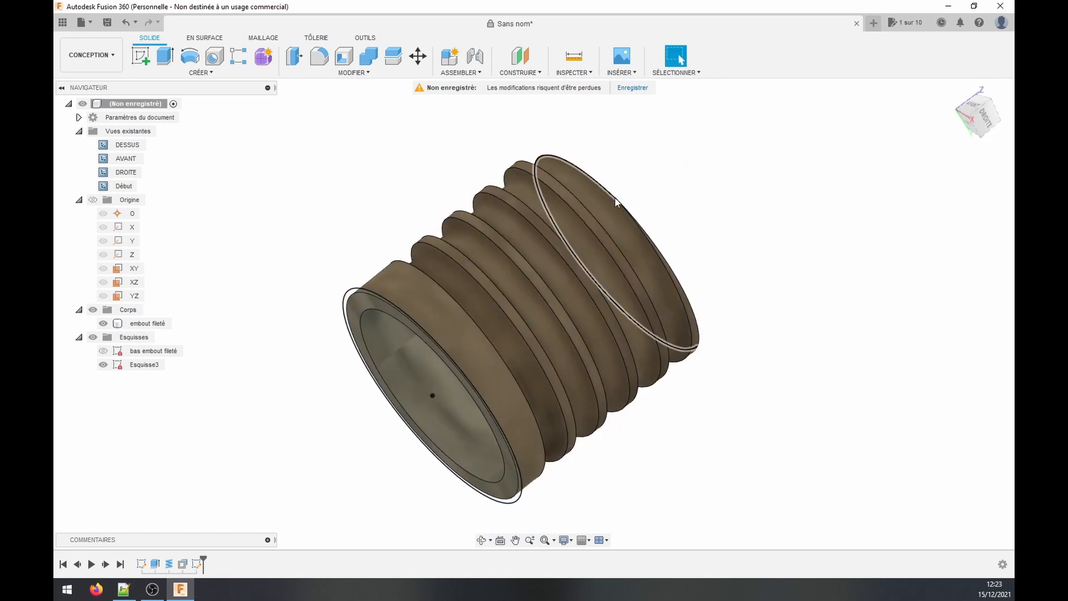
Try extruding both ring contours at the tube's lower face by 50 mm with a -1° taper, joined to the body, and undo the extrusion.
left_click(166, 56)
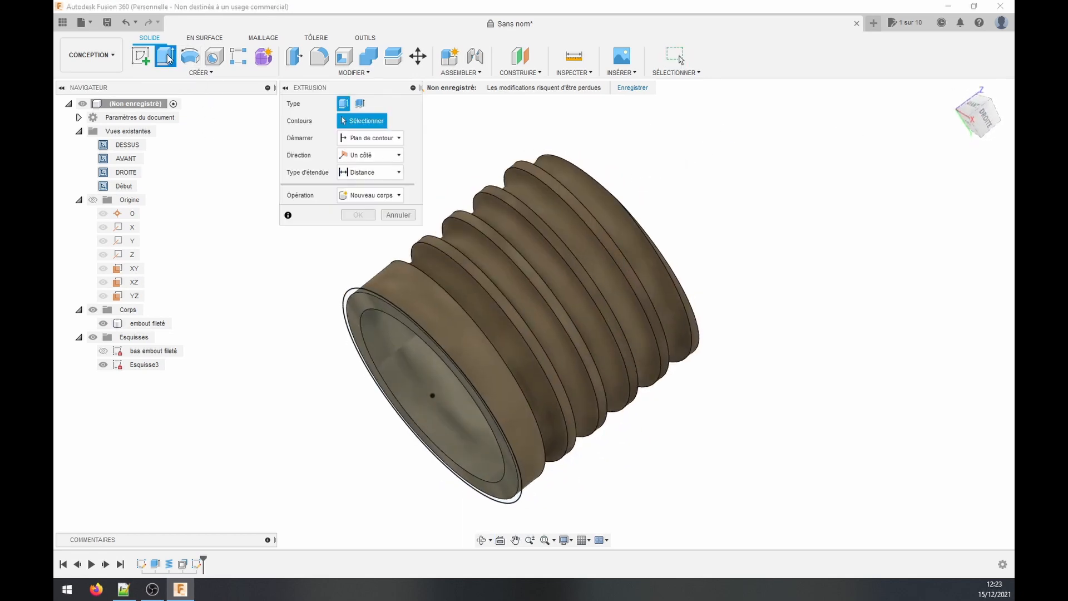
left_click(351, 301)
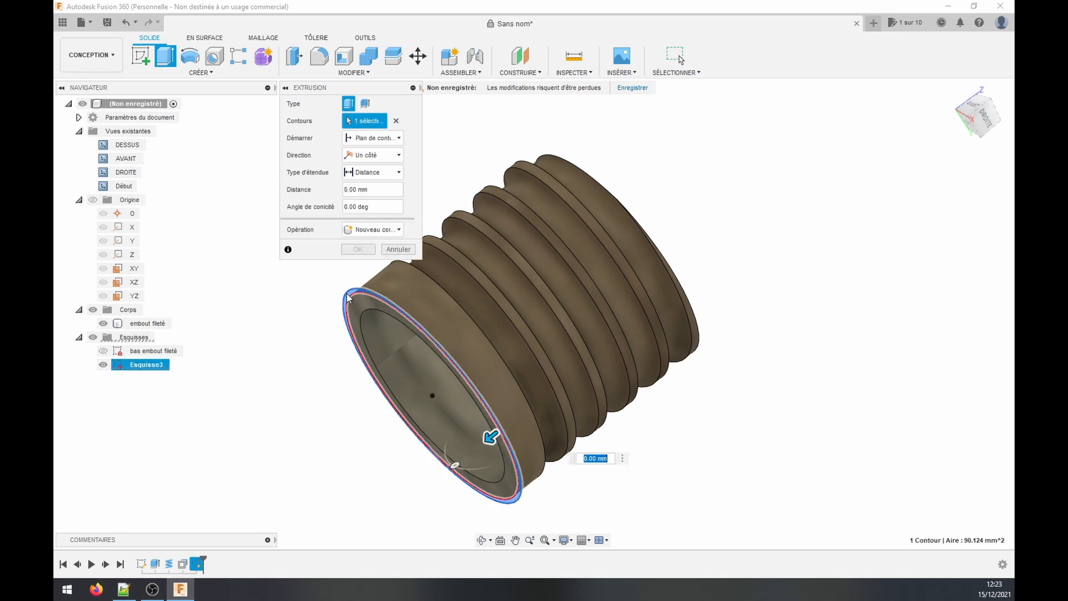
left_click(353, 299)
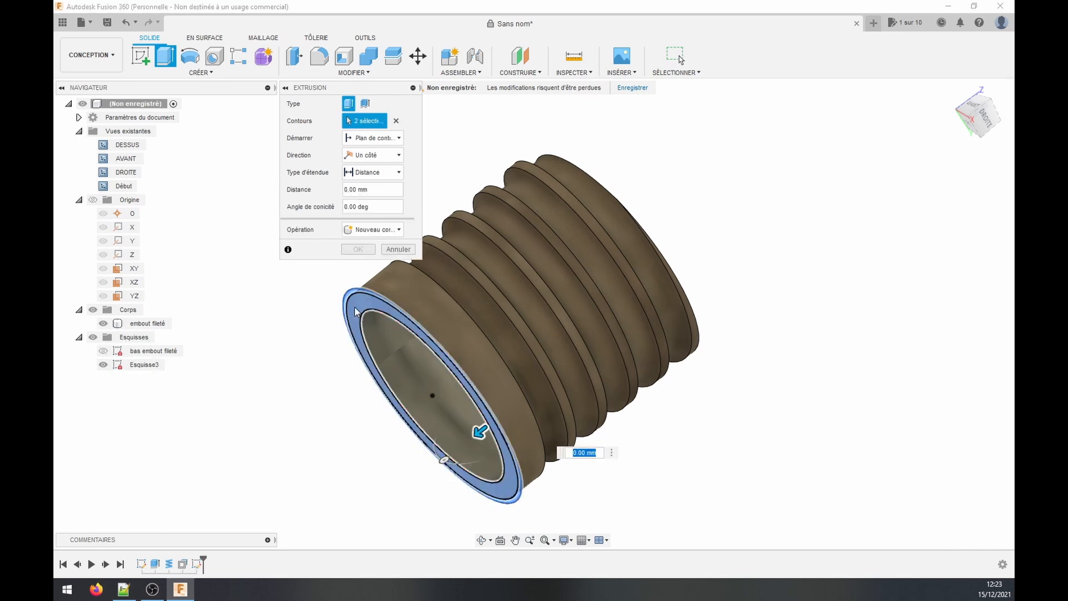
left_click_drag(479, 434, 332, 548)
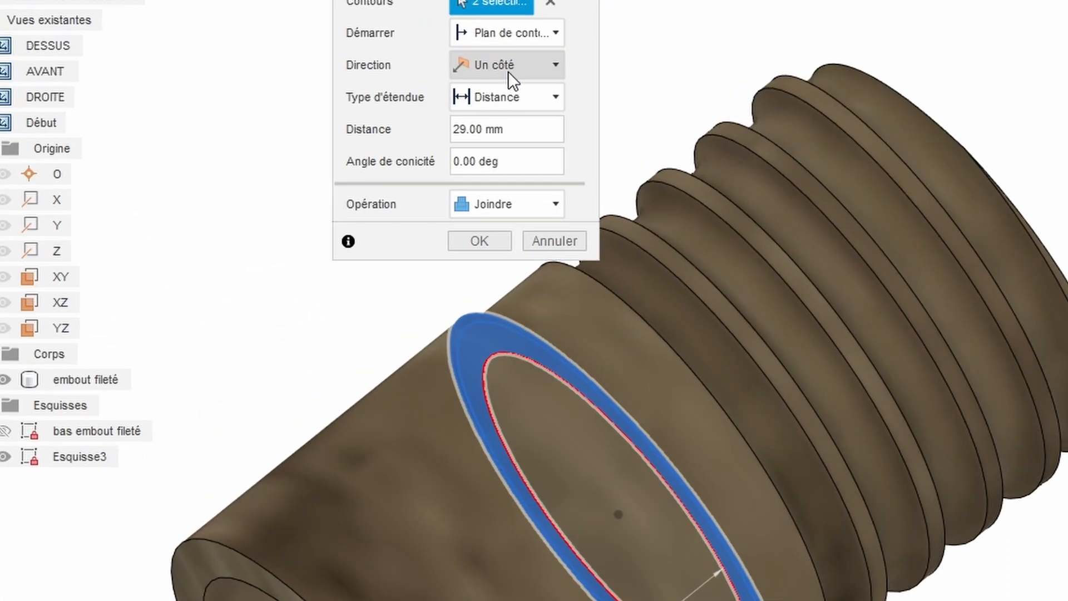
left_click(551, 161)
type("-1")
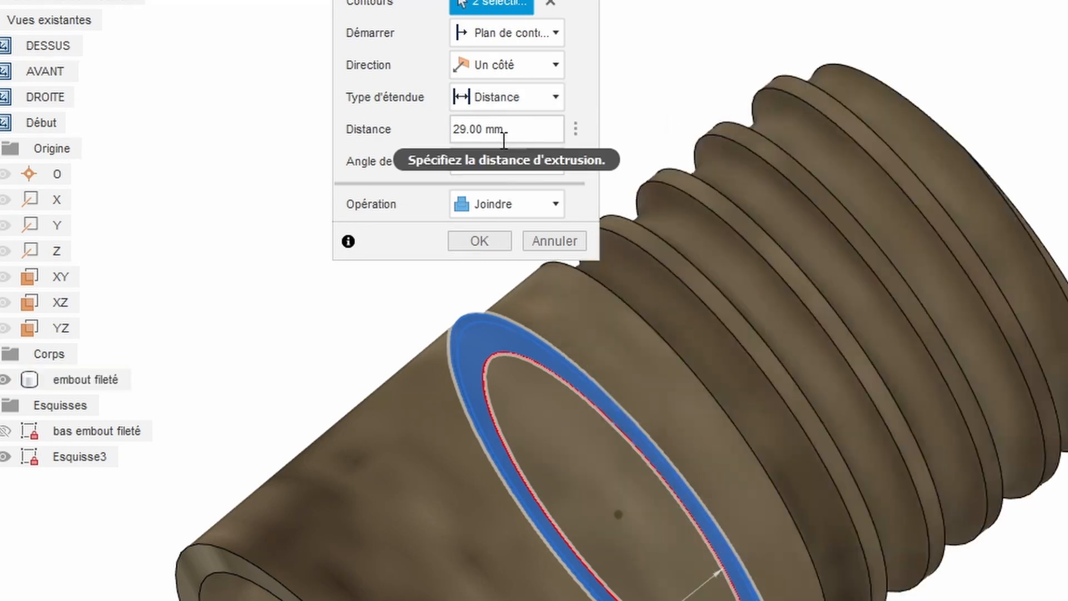
key("shift+Tab")
type("50")
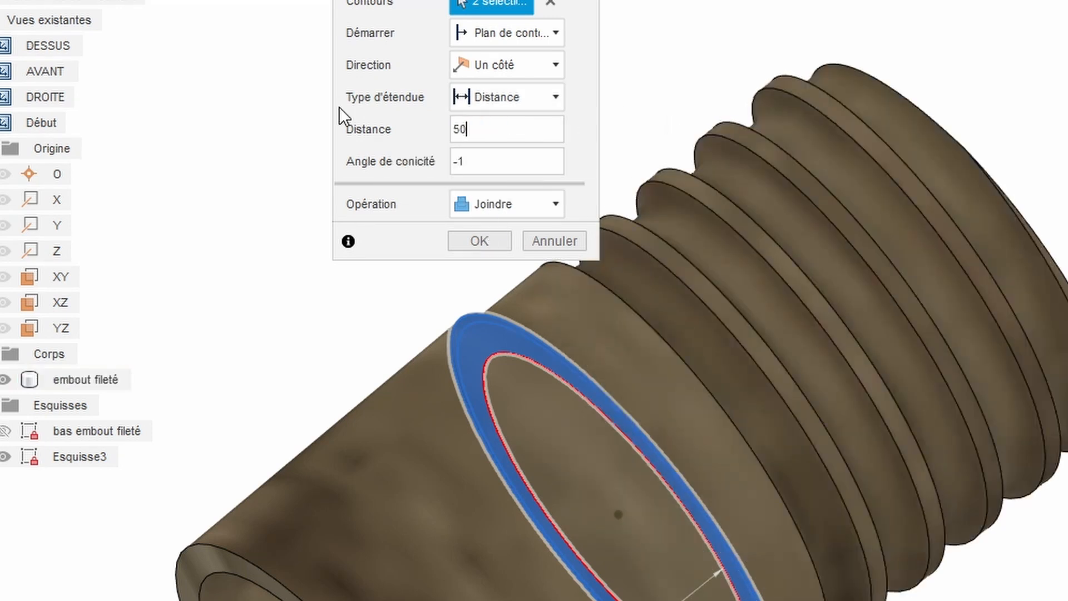
key("Return")
left_click(978, 111)
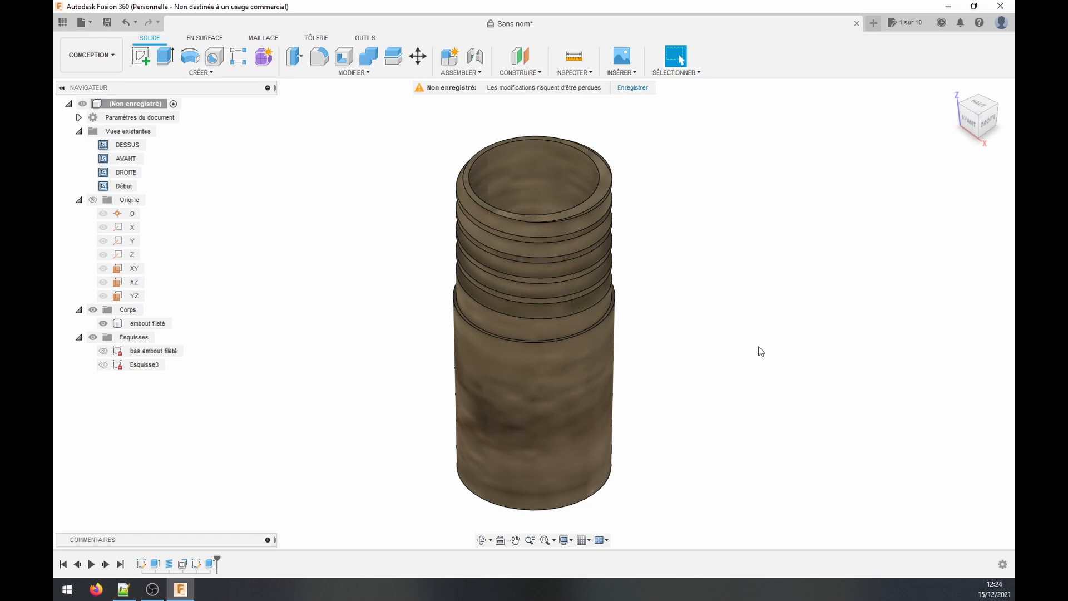
left_click(129, 22)
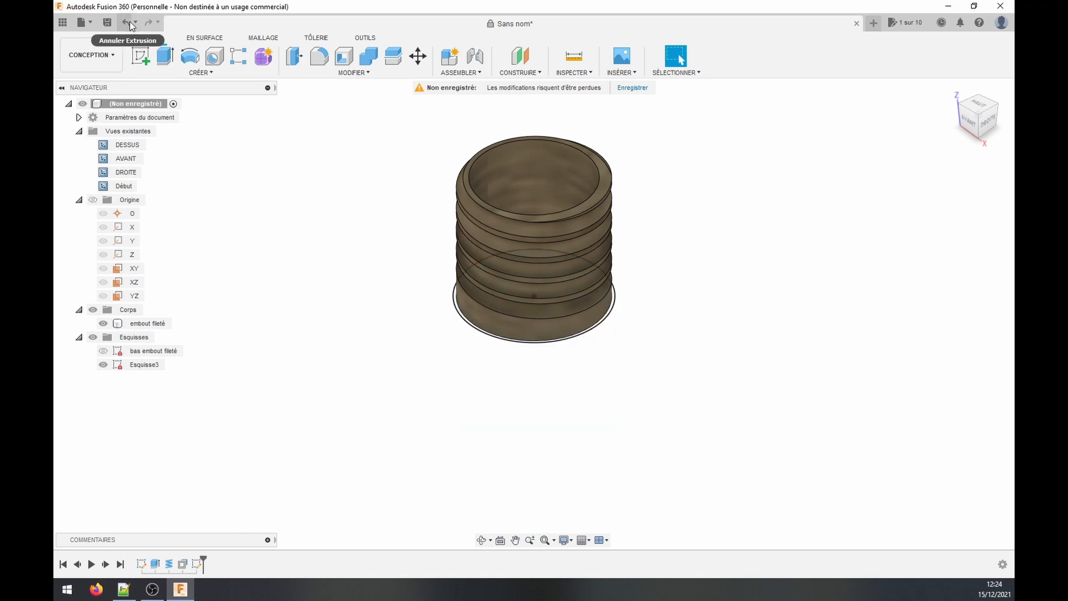
Create an offset construction plane 50 mm outward from the tube's lower ring face.
left_click(523, 58)
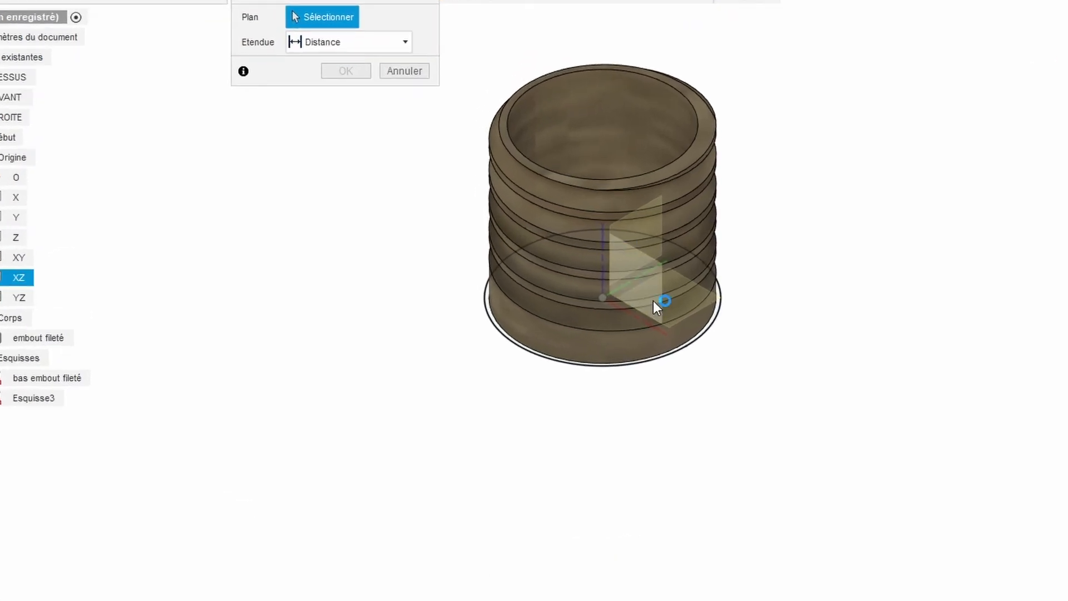
middle_click_drag(575, 296, 660, 253, "shift")
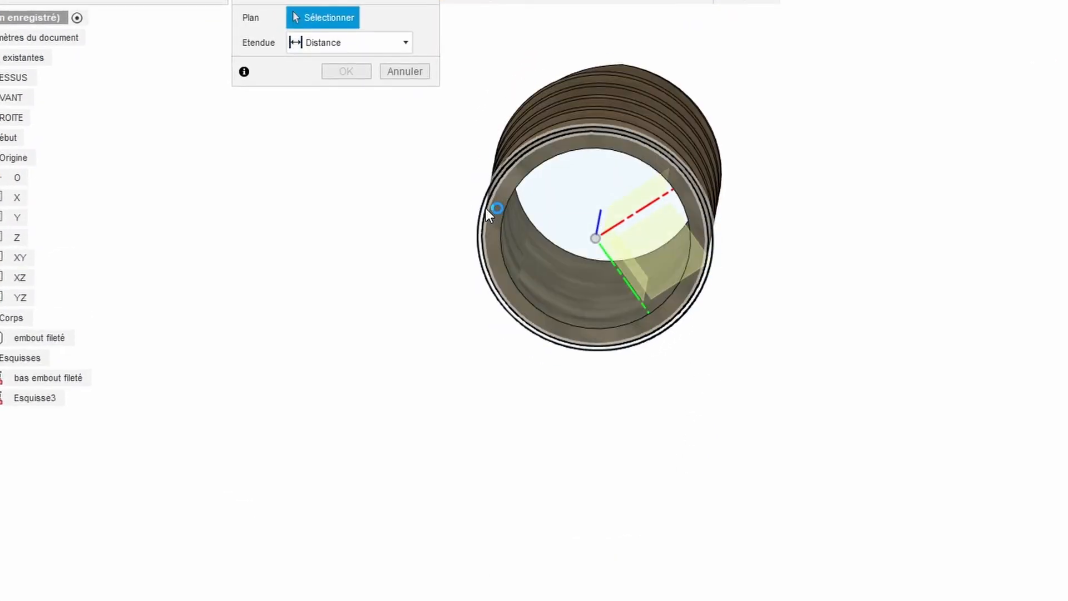
scroll(488, 231, "up", 5)
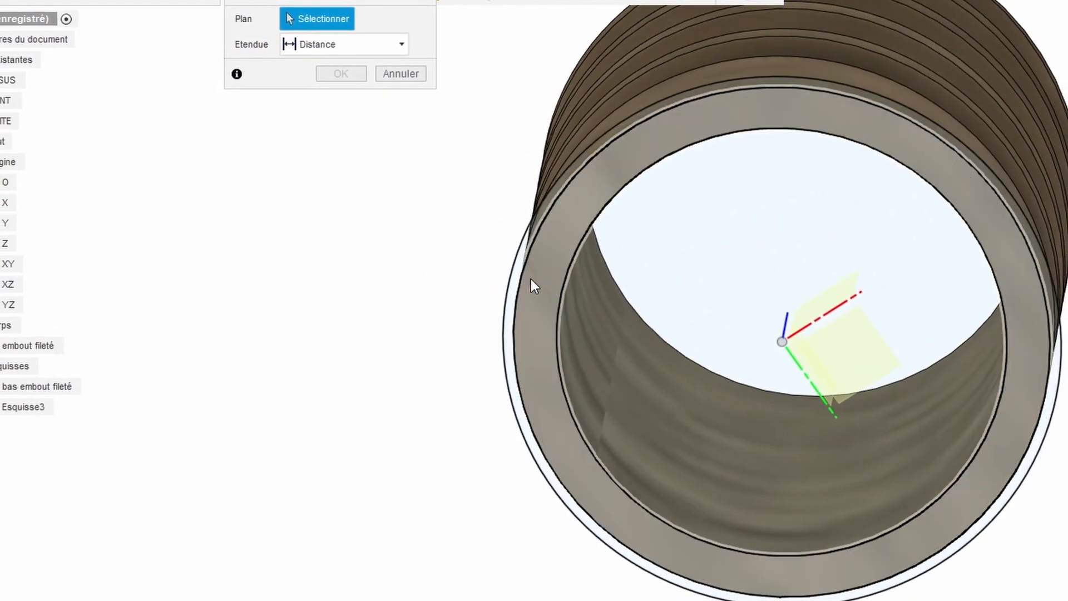
left_click(533, 277)
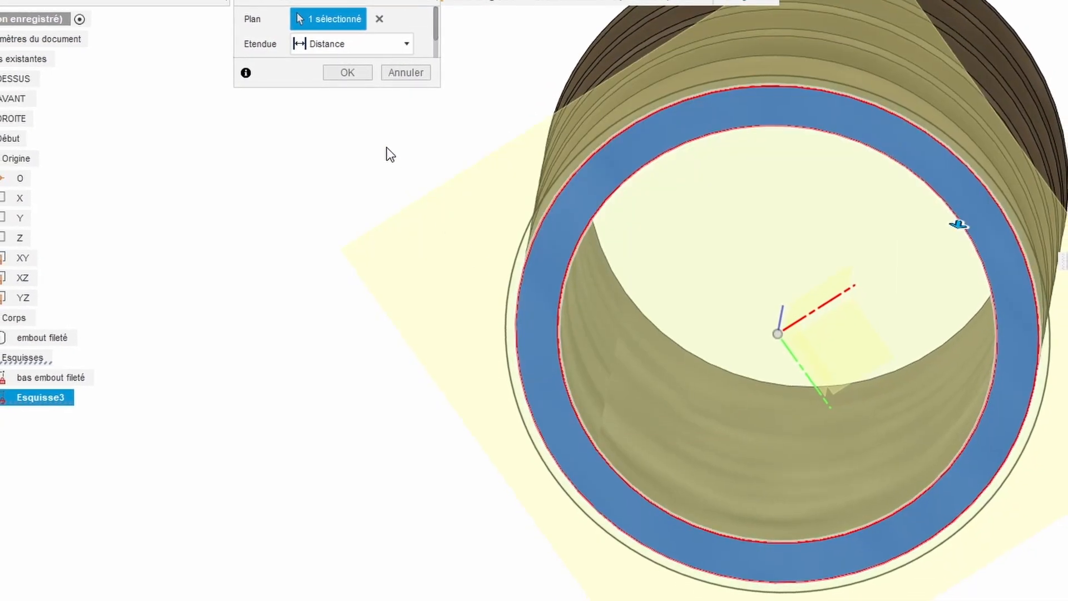
scroll(370, 55, "down", 1)
left_click_drag(381, 41, 222, 29)
type("50")
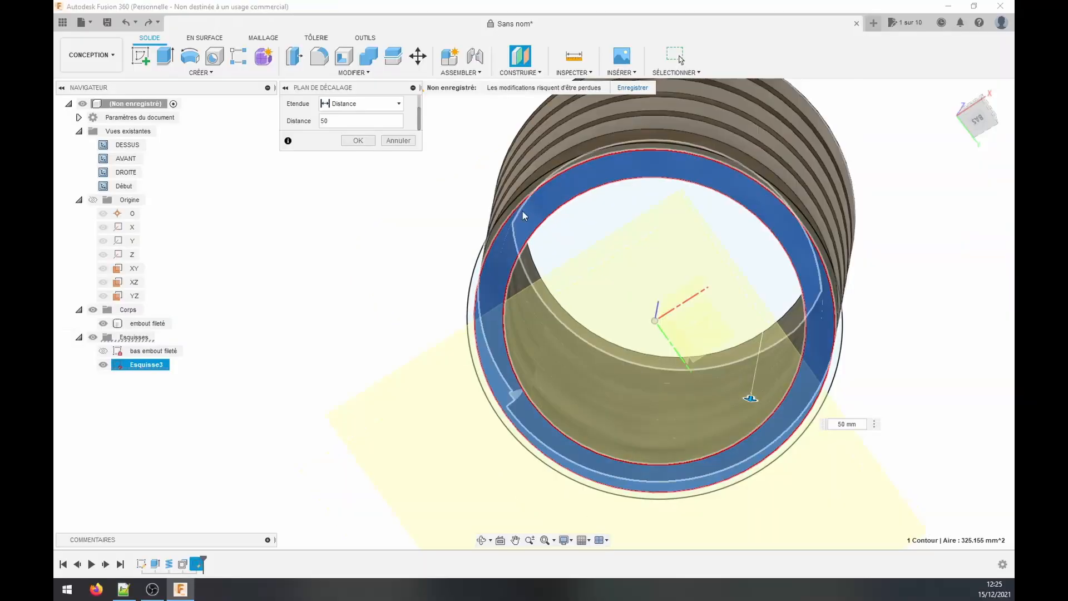
middle_click_drag(585, 172, 446, 337, "shift")
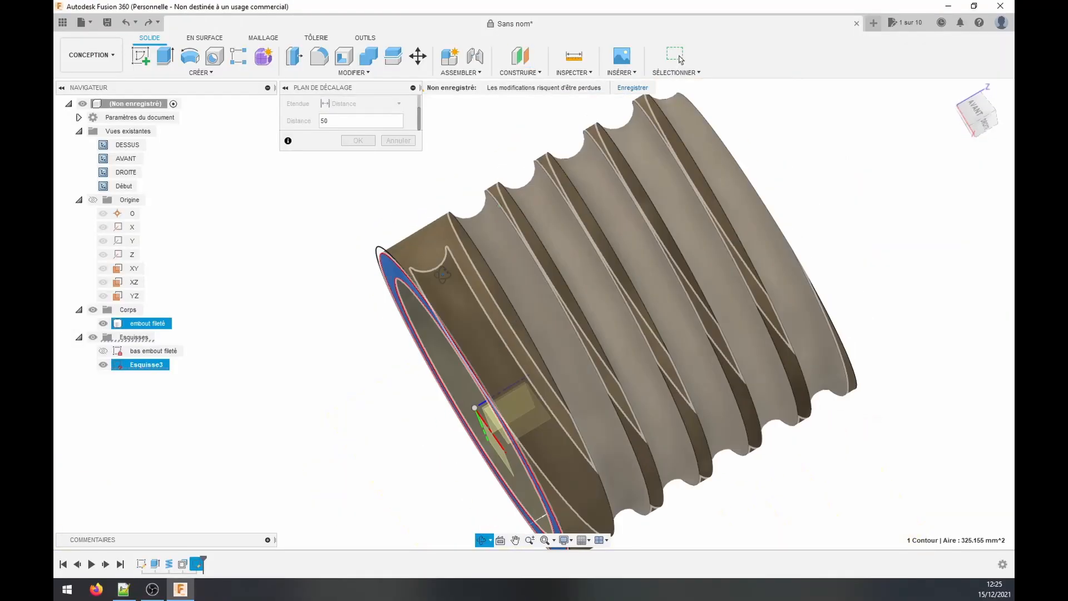
scroll(446, 337, "down", 5)
left_click(358, 139)
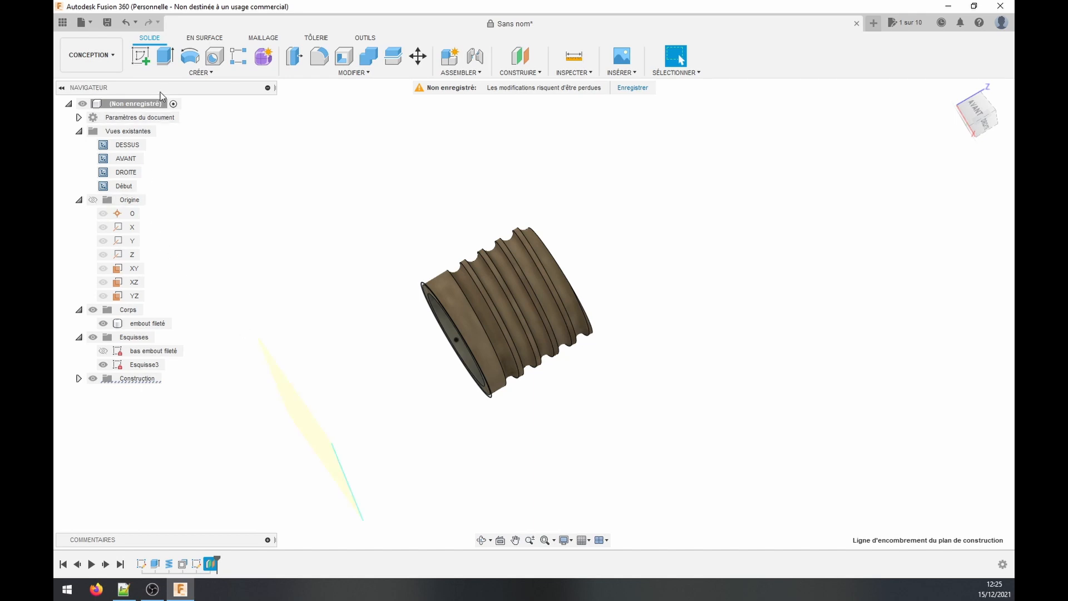
Sketch a 37 mm diameter circle centred on the tube's axis on the offset plane and finish the sketch.
left_click(146, 57)
left_click(311, 423)
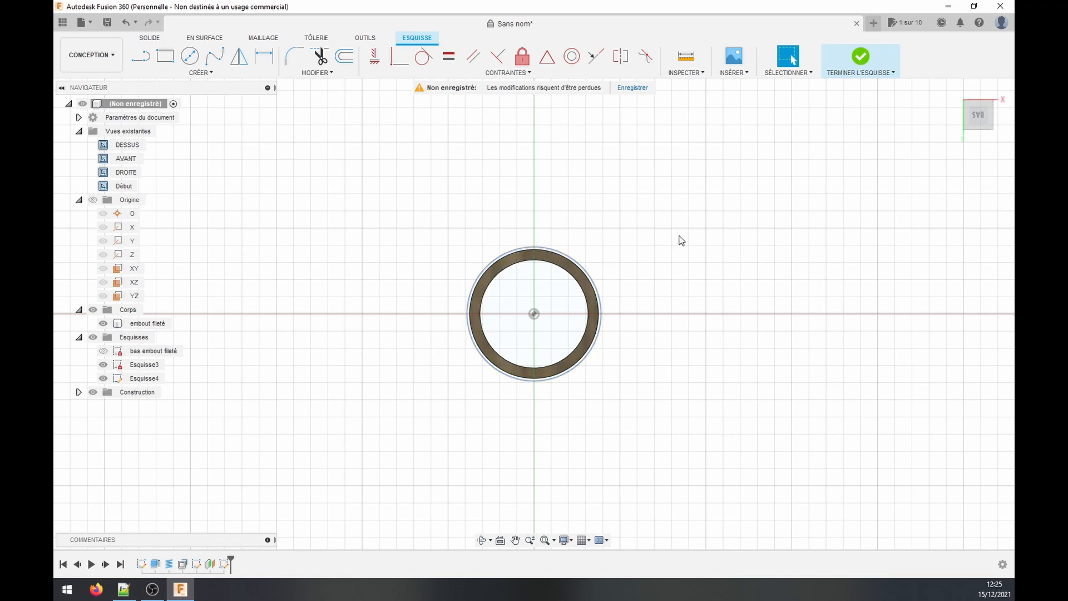
left_click(194, 60)
left_click(534, 313)
type("37")
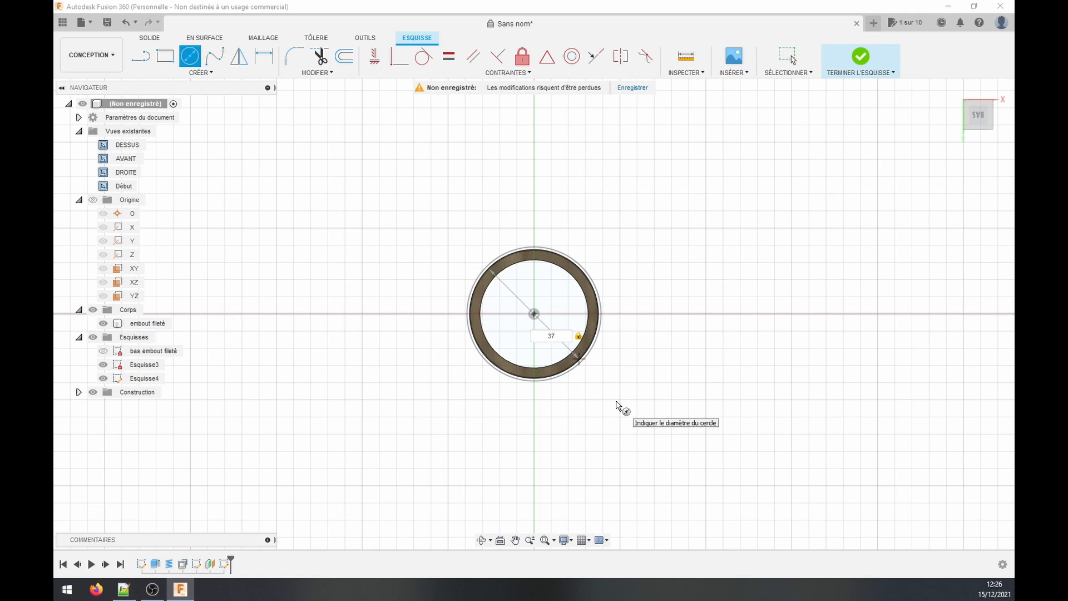
key("Return")
left_click(861, 55)
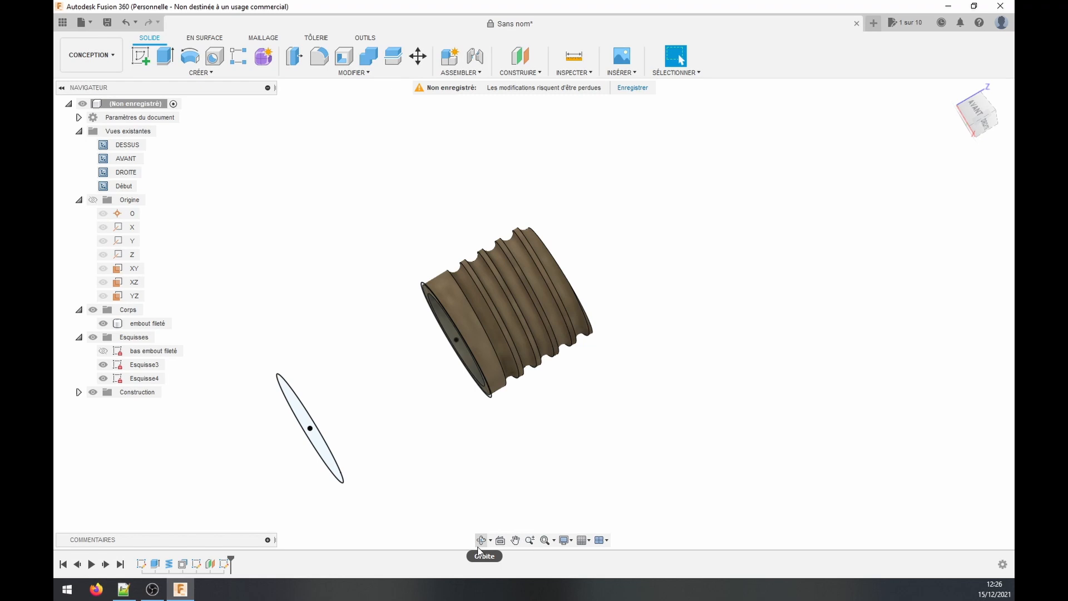
Loft the 39 mm circle at the tube's lower face to the 37 mm circle on the offset plane as a new body.
middle_click_drag(460, 473, 504, 439, "shift")
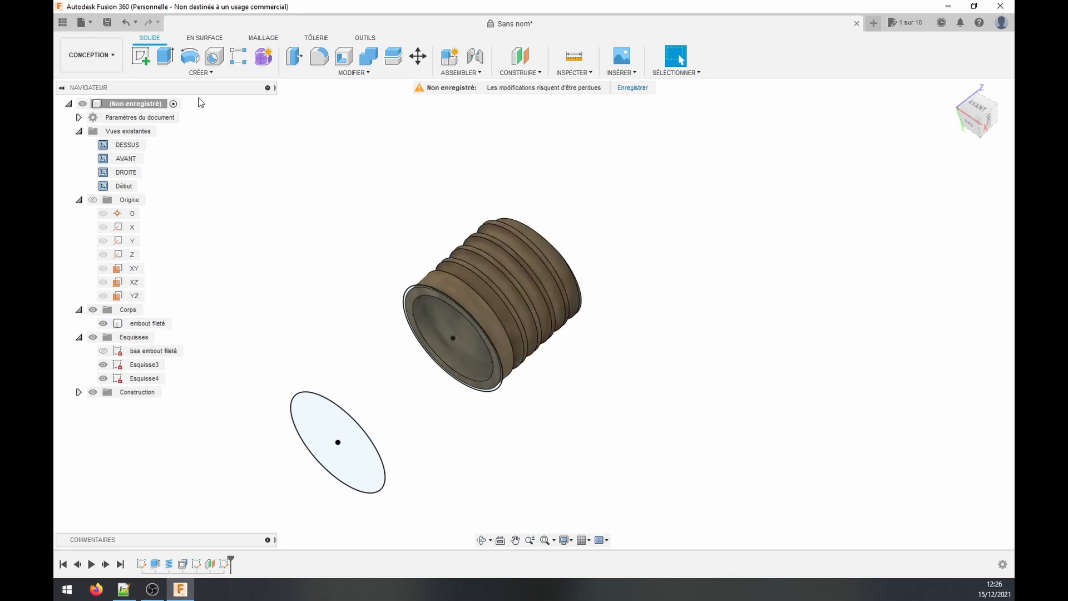
left_click(202, 73)
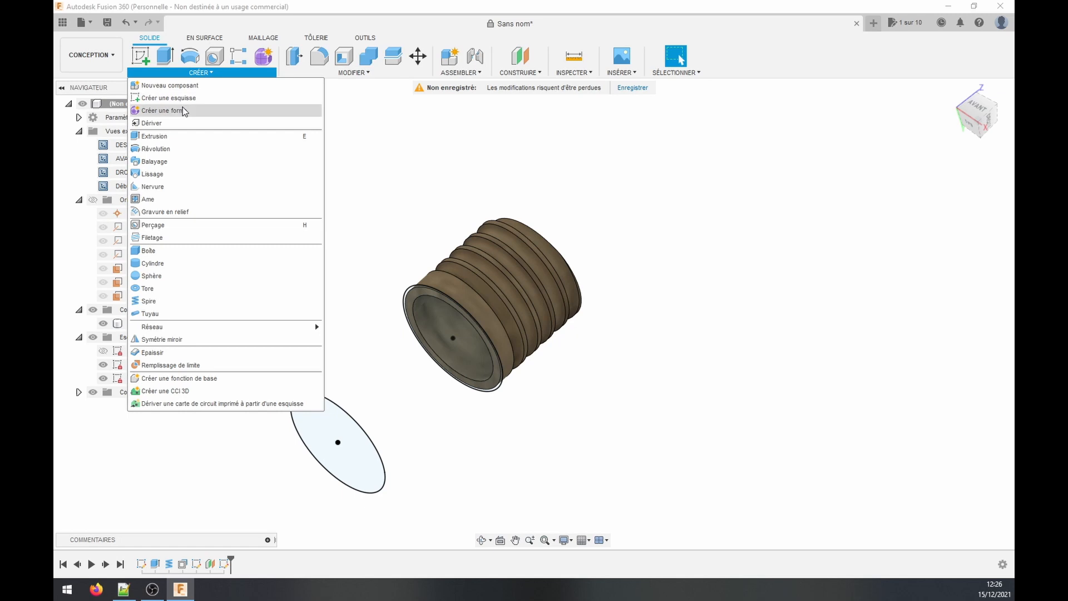
left_click(181, 177)
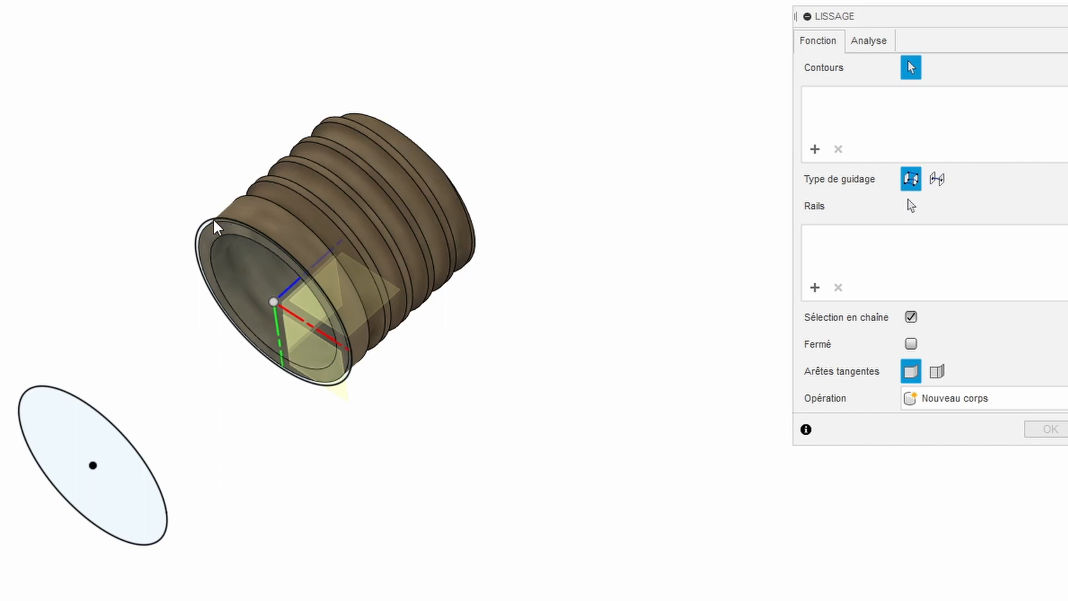
scroll(174, 266, "up", 5)
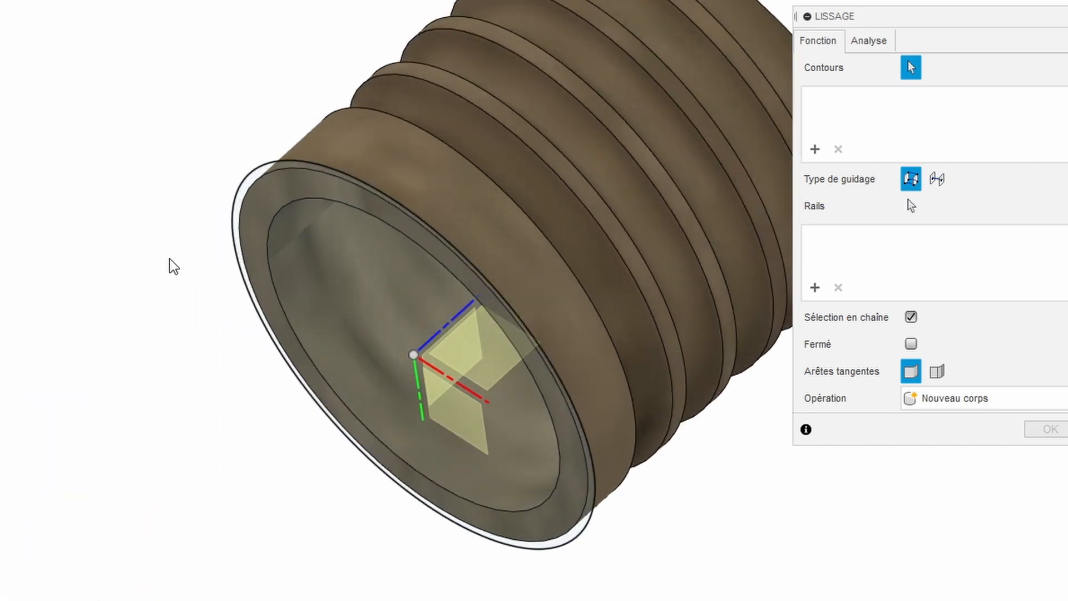
left_click(241, 190)
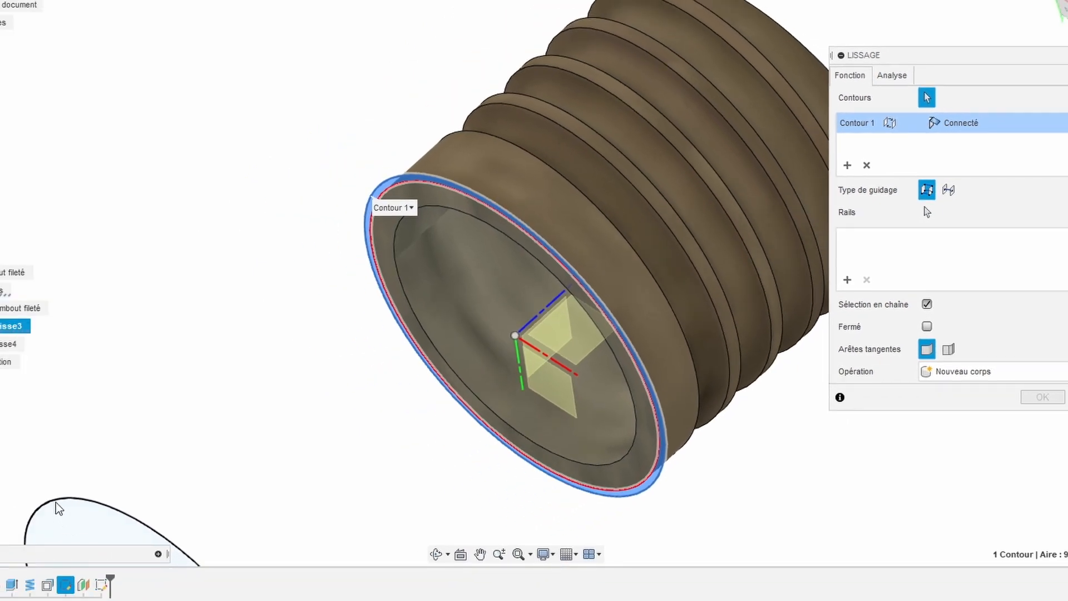
left_click(61, 508)
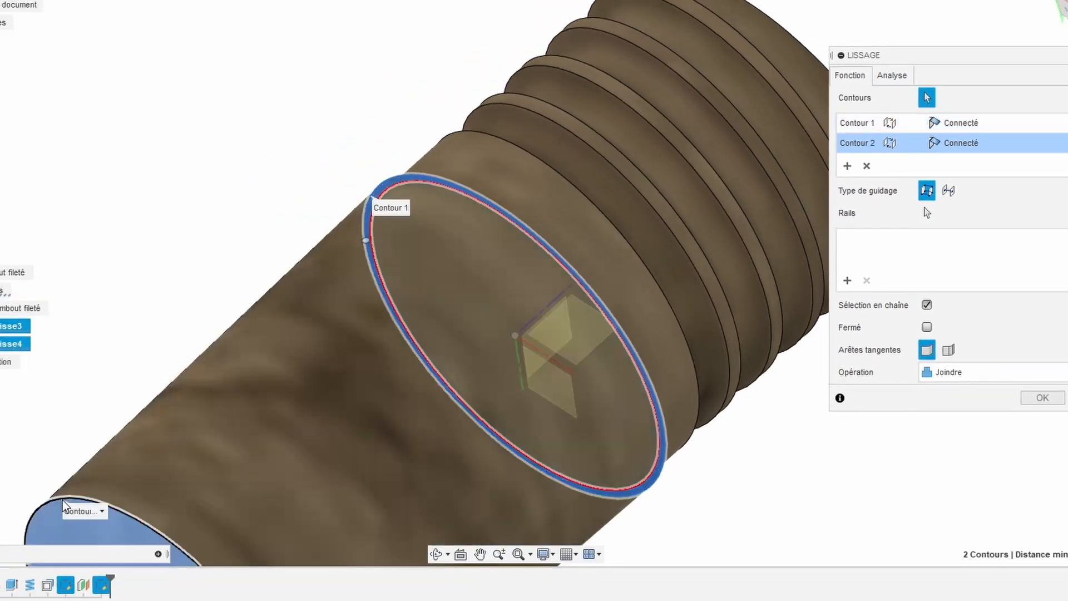
scroll(316, 92, "down", 3)
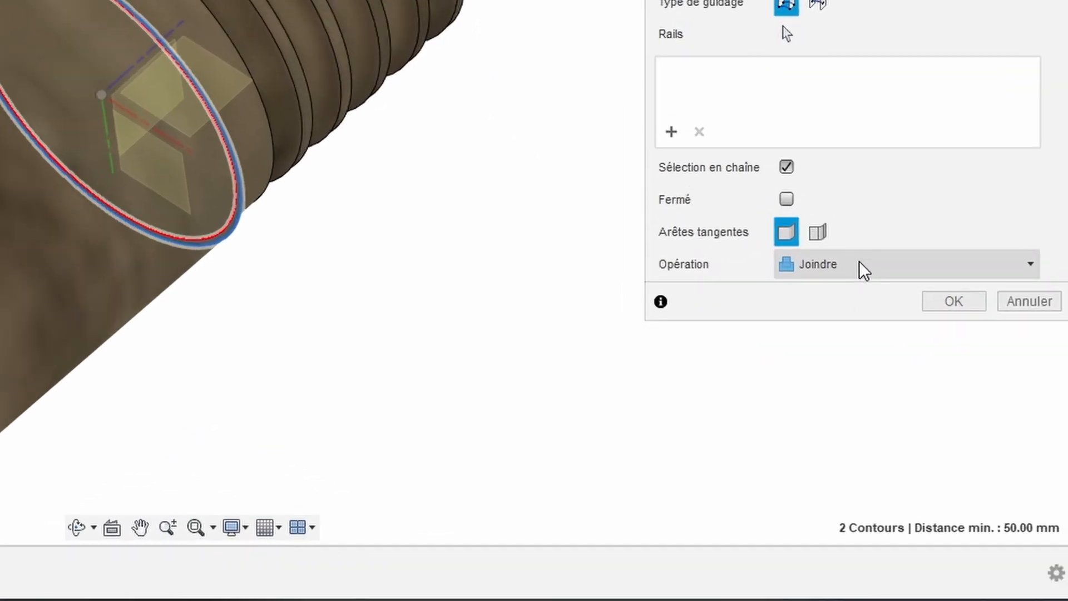
left_click(977, 370)
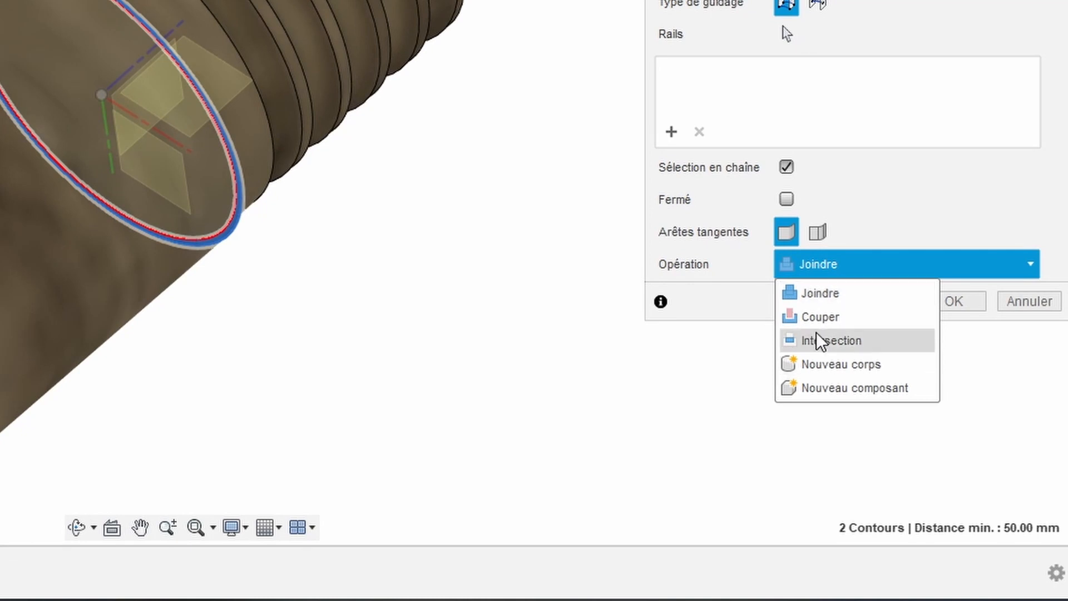
left_click(888, 359)
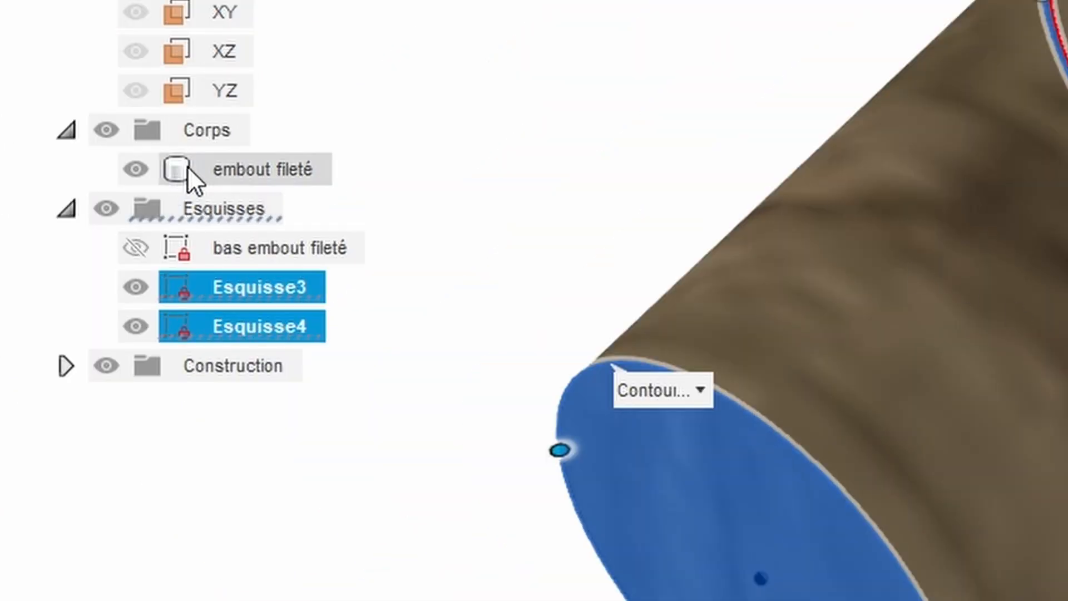
key("Return")
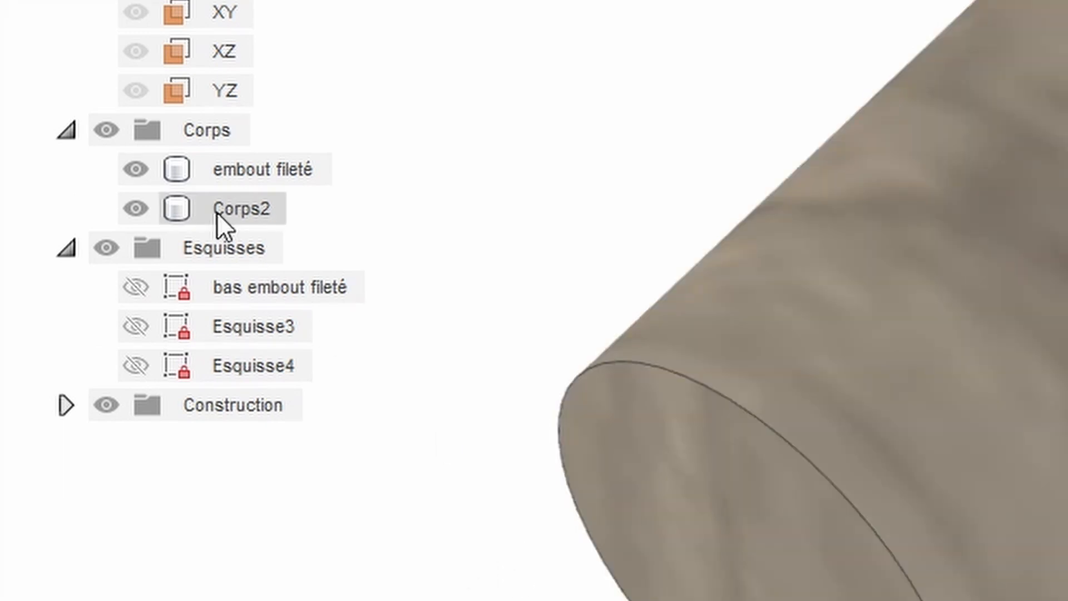
Rename the lofted body as "embout 37-39 mm".
left_click(217, 212)
double_click(254, 207)
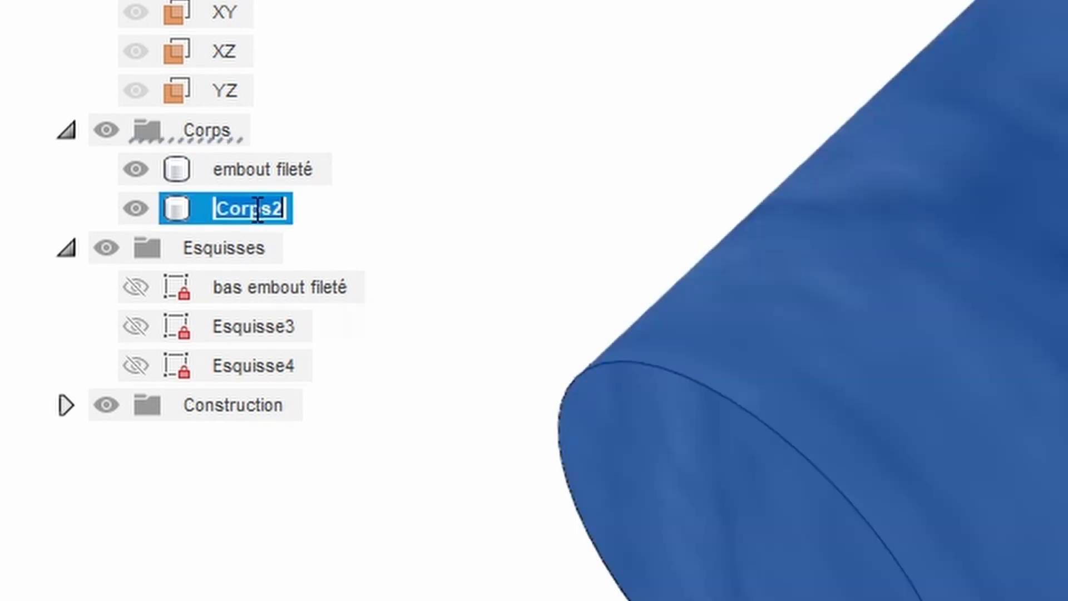
type("embout 37-39 mm")
key("Return")
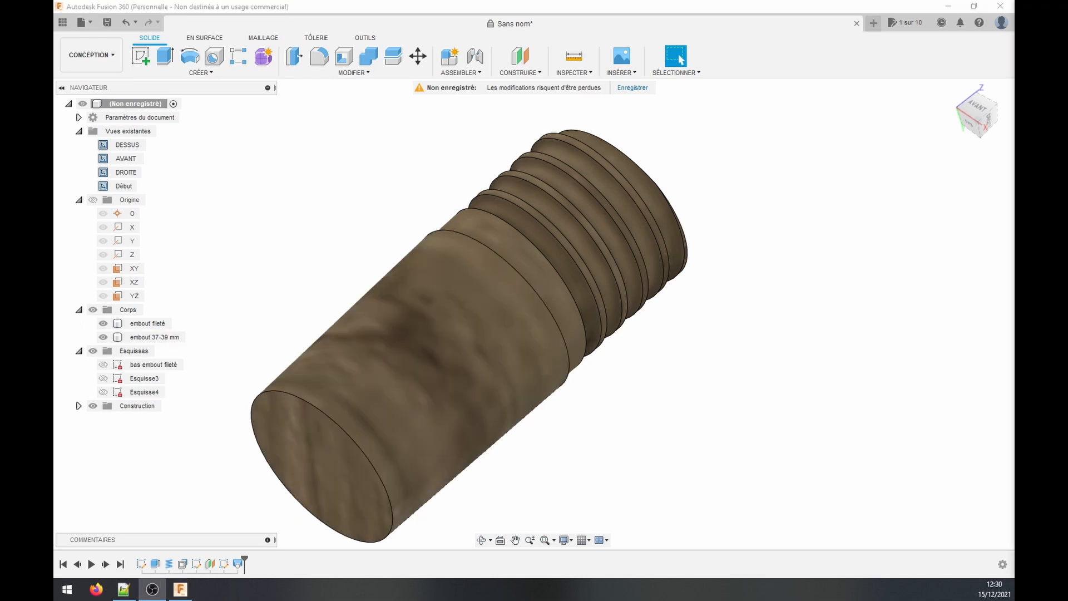
Try changing the construction plane's offset distance to 100 mm to lengthen the lofted body, and undo the change.
left_click(340, 366)
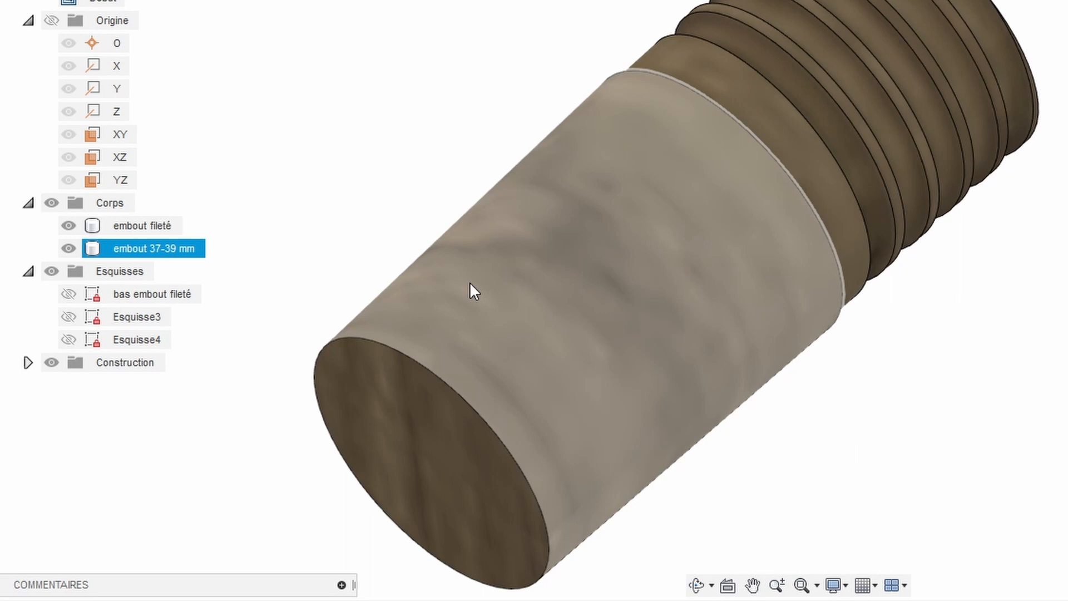
key("Escape")
left_click(28, 362)
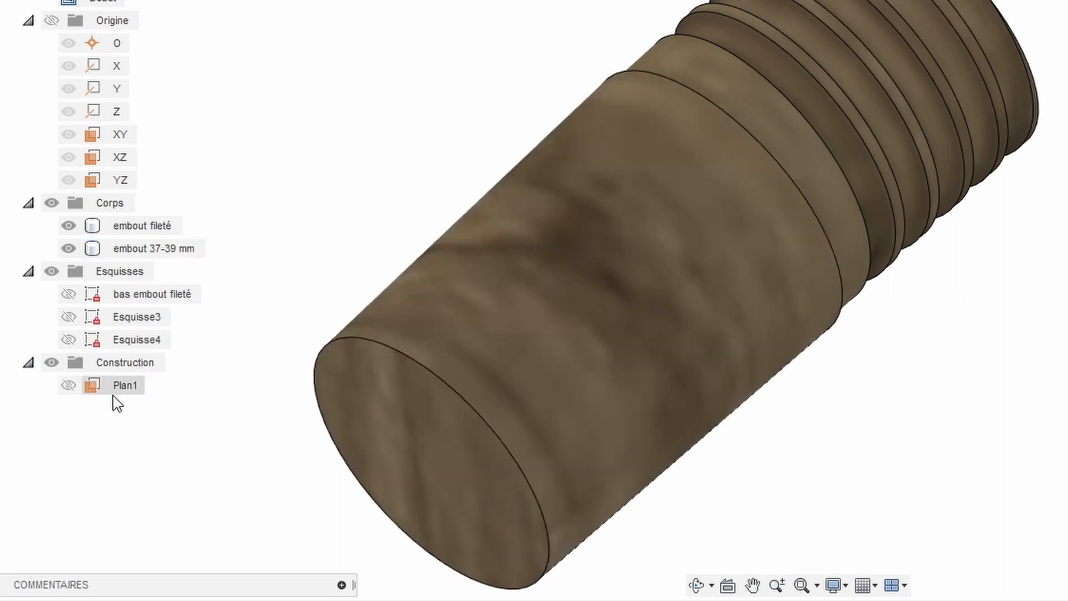
left_click(118, 392)
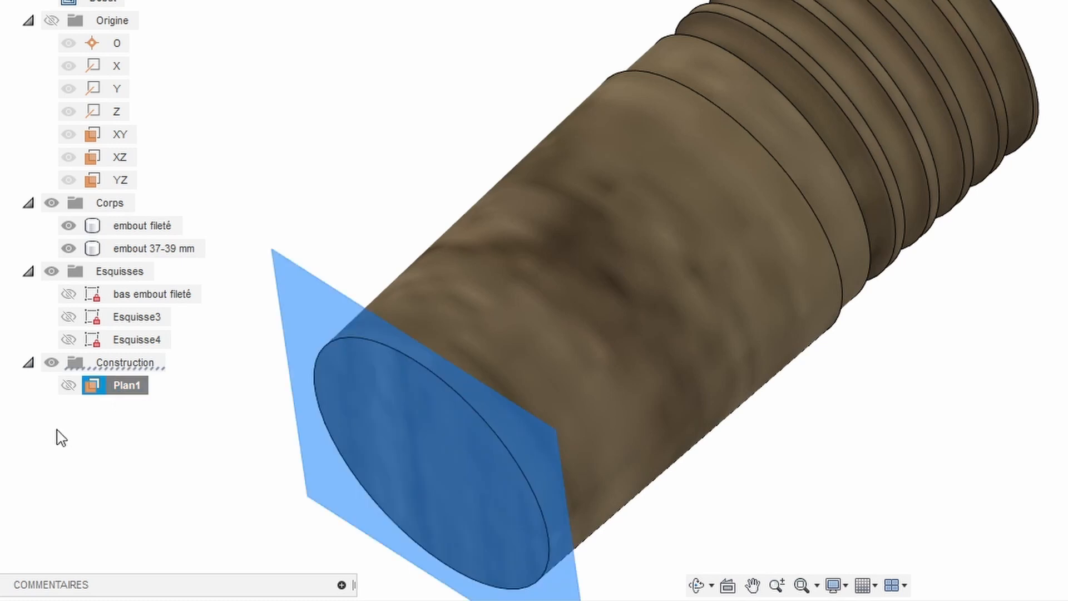
right_click(118, 386)
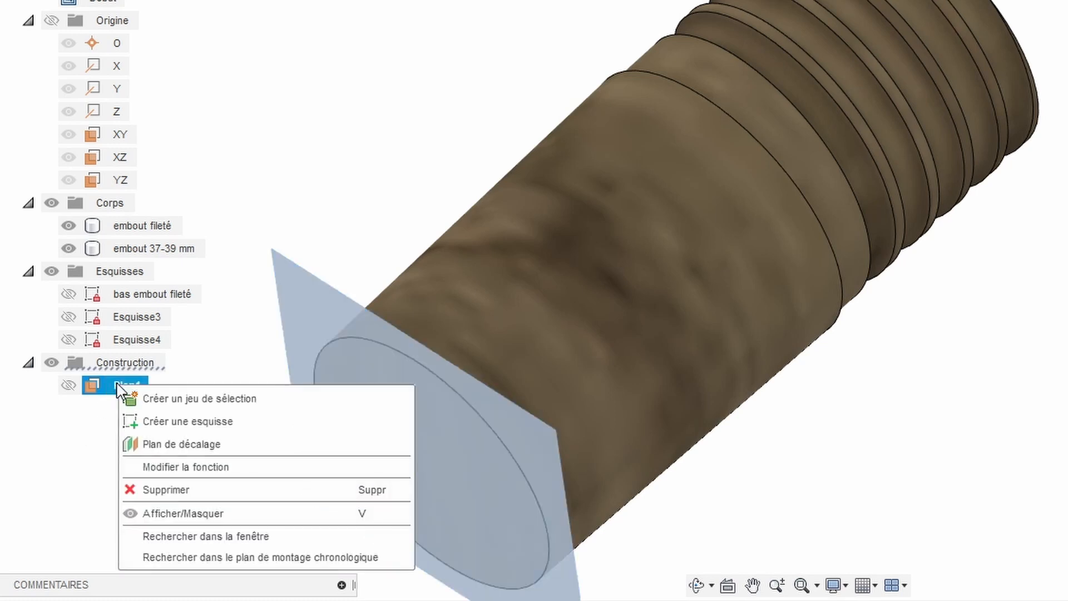
left_click(160, 469)
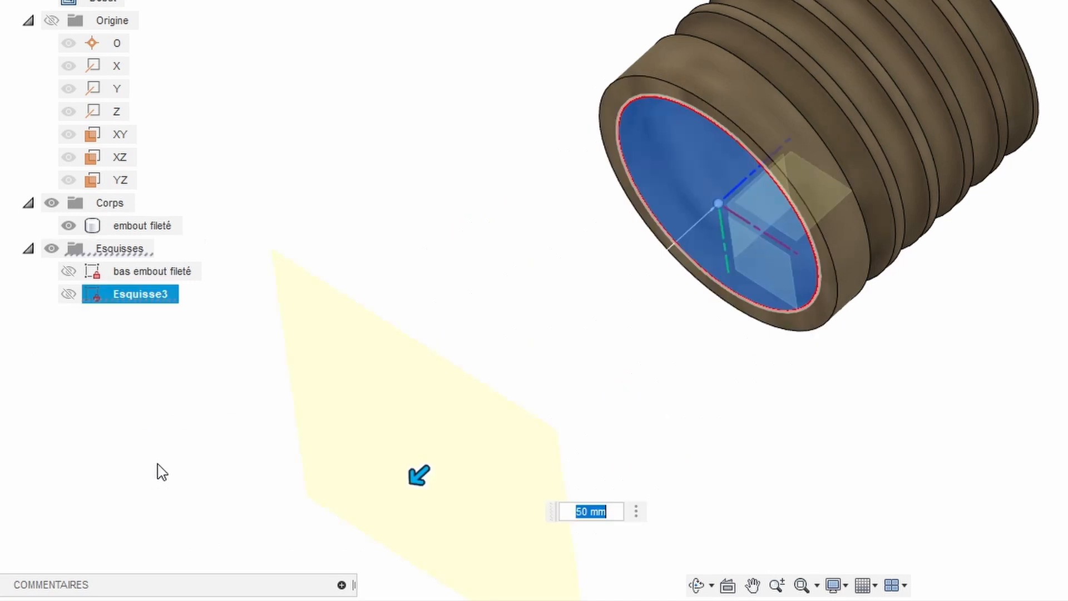
type("100")
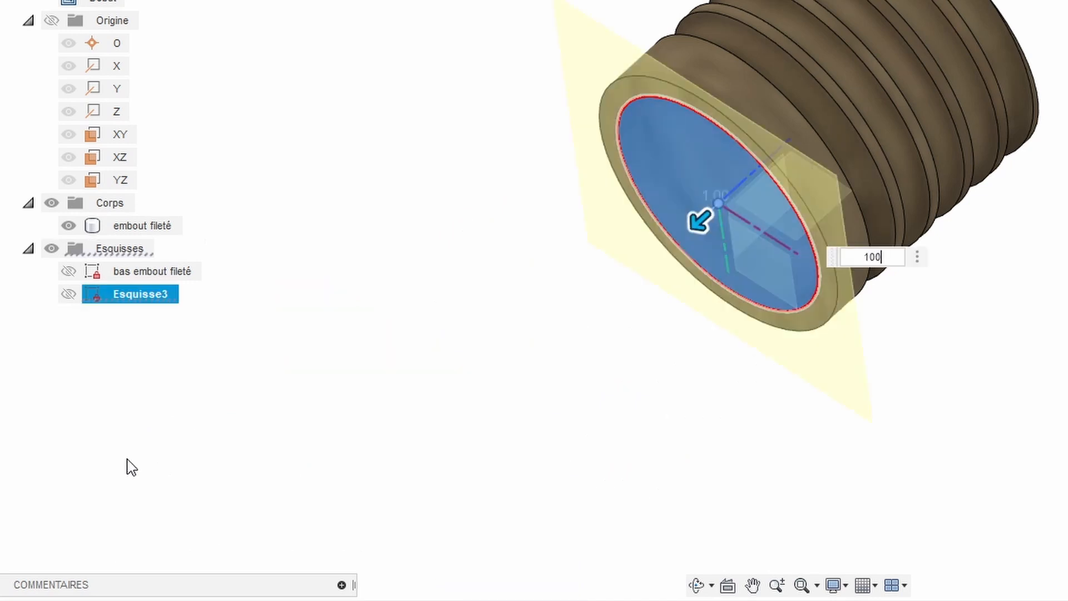
key("Return")
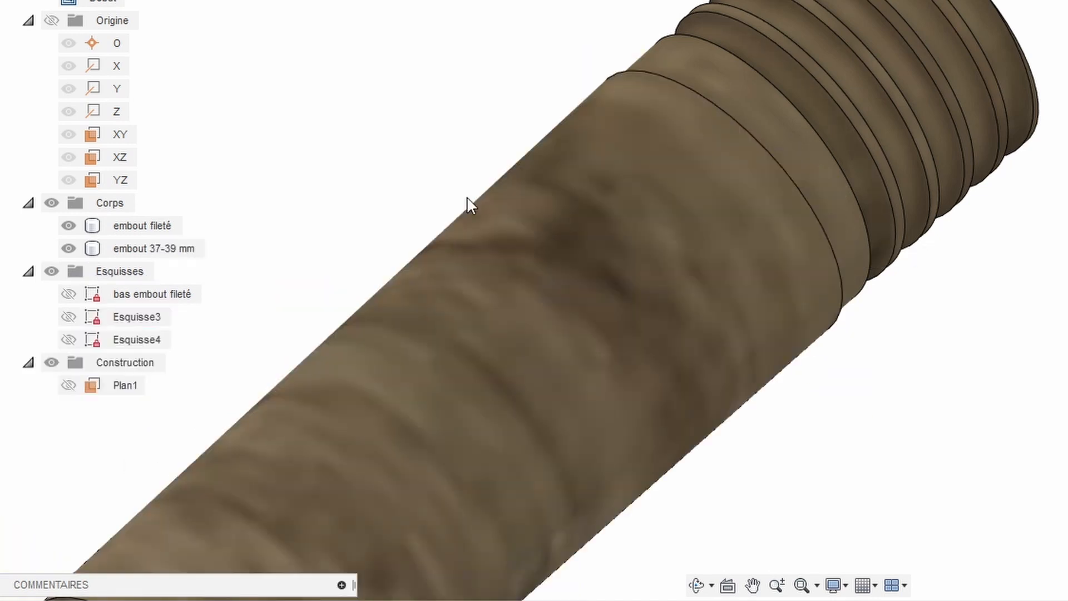
left_click(484, 228)
key("Escape")
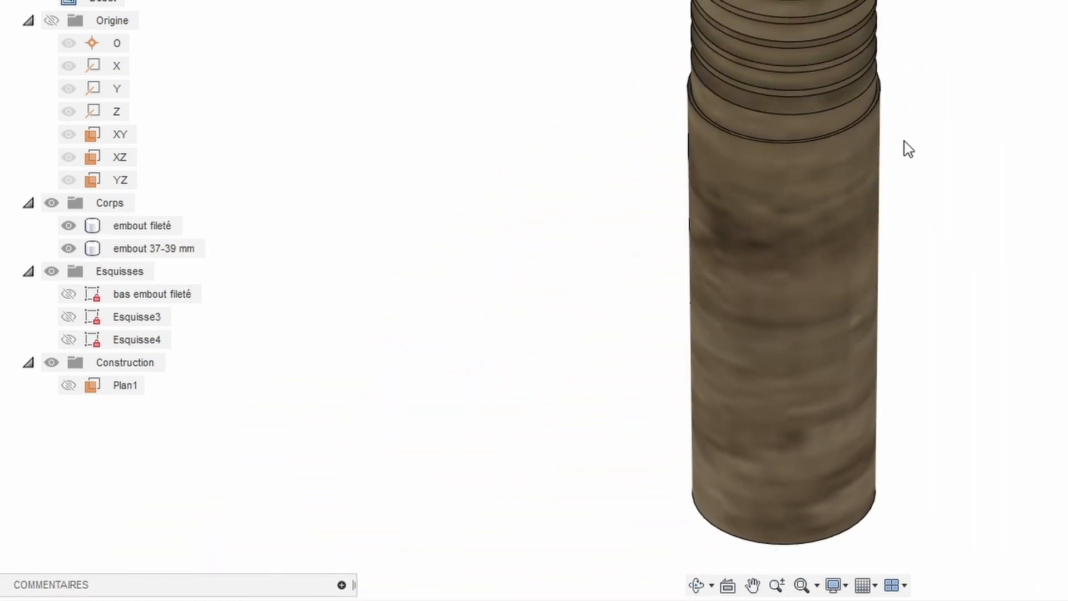
key("ctrl+z")
Show the "bas embout fileté" sketch and hide the "embout fileté" body.
mouse_move(813, 465)
middle_mouse_down("shift")
mouse_move(786, 294)
mouse_move(778, 345)
mouse_move(830, 458)
middle_mouse_up("shift")
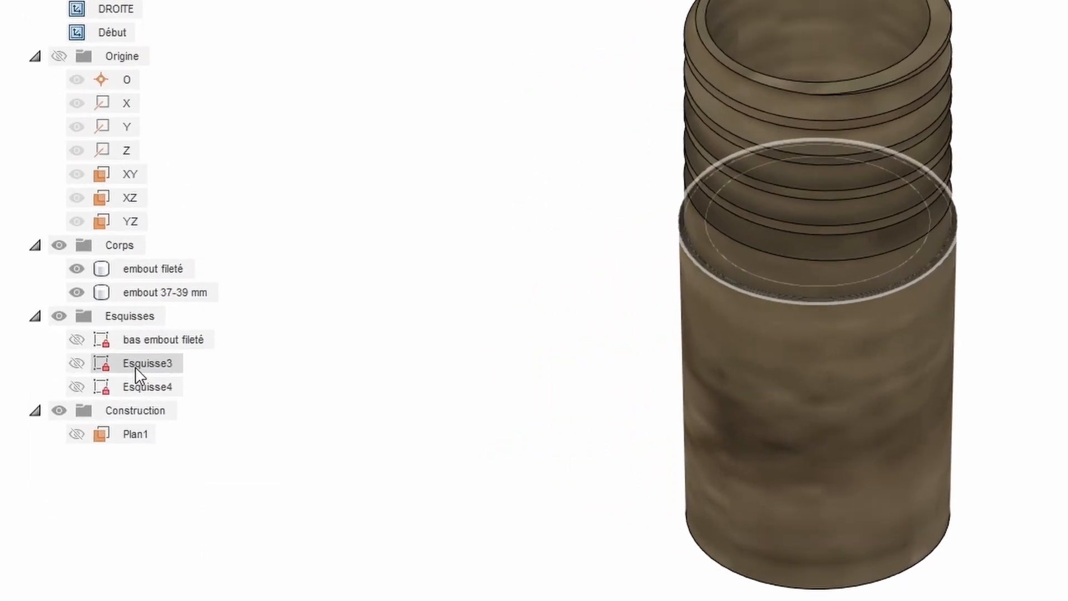
left_click(163, 340)
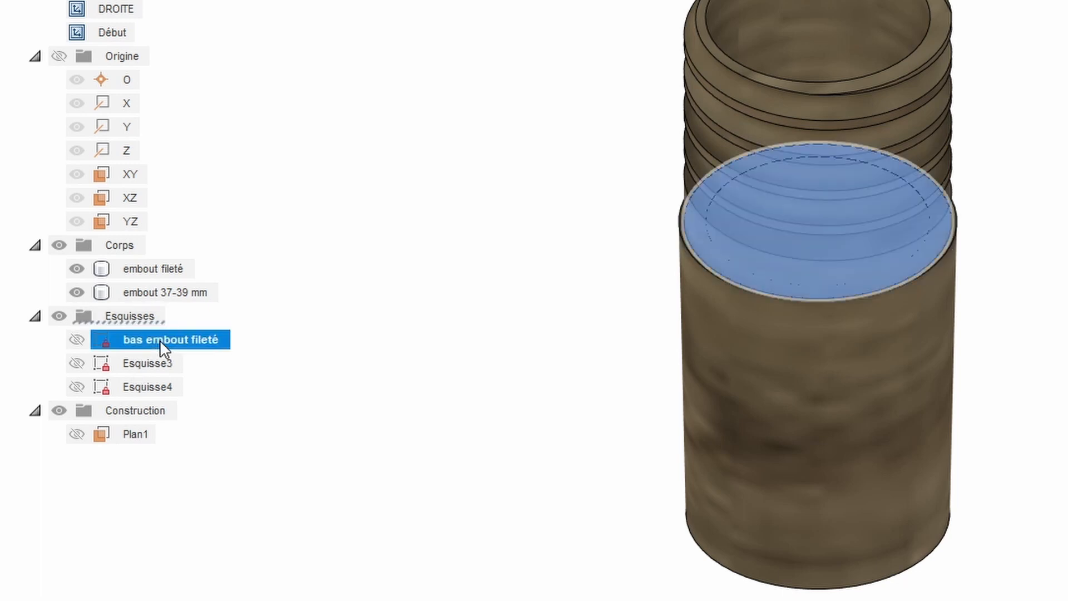
left_click(76, 337)
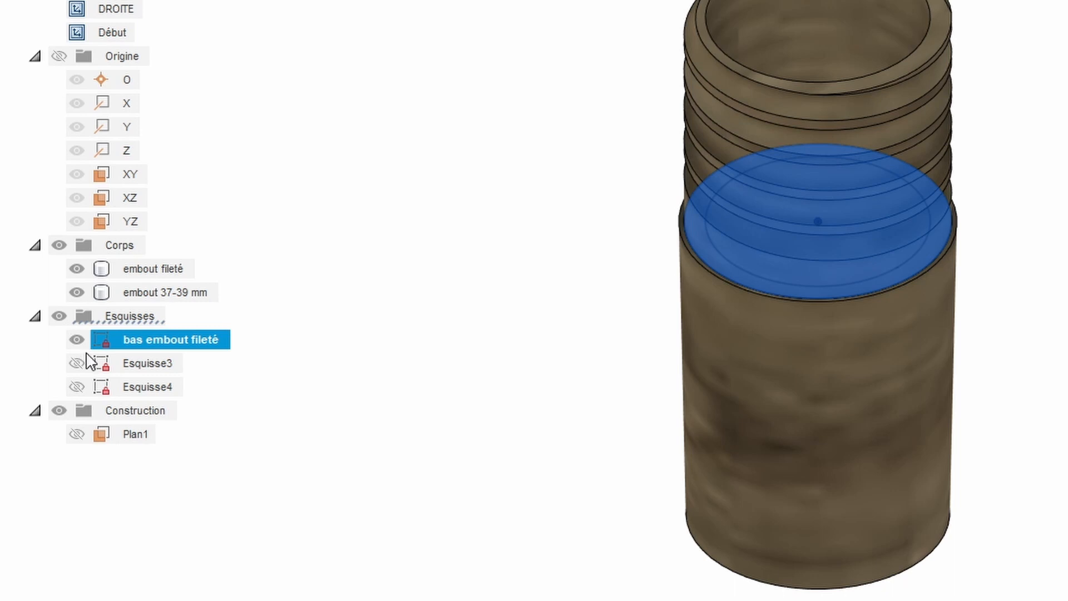
left_click(77, 269)
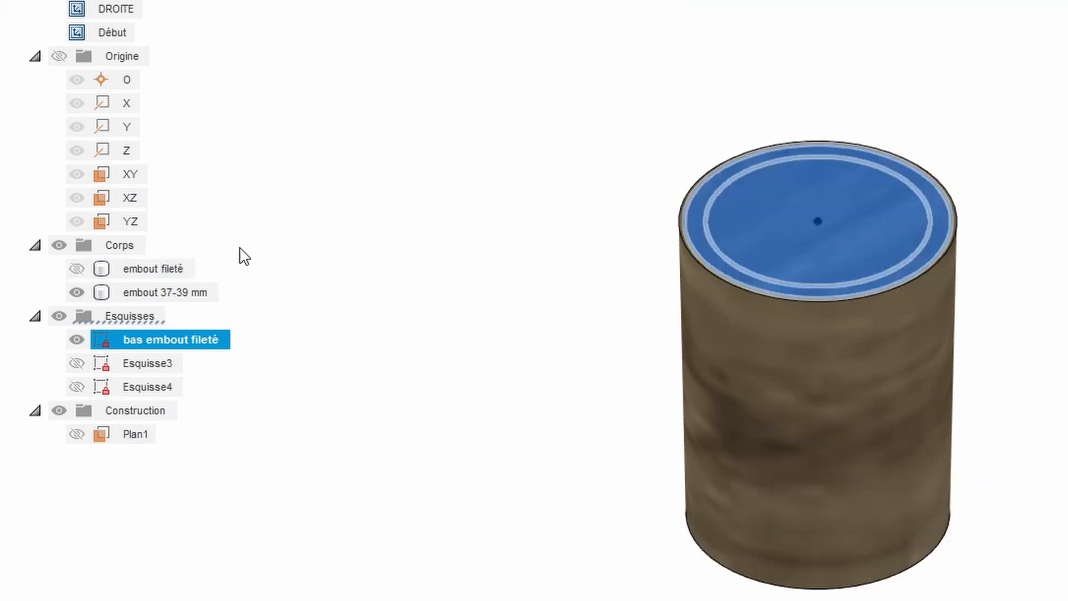
left_click(354, 217)
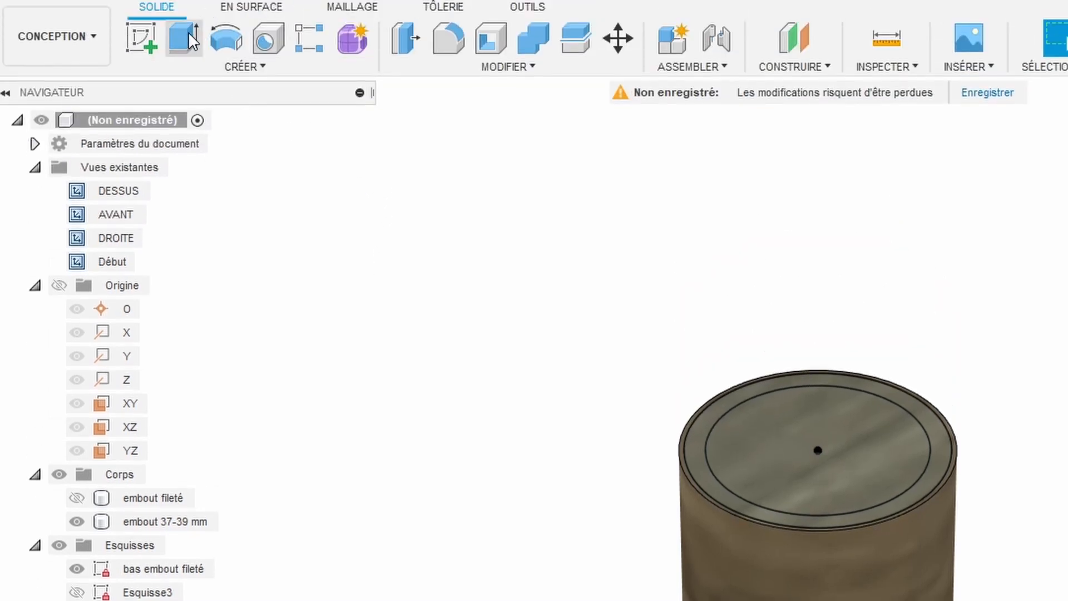
Cut the sketch's inner circle through the lofted body up to its opposite end face, and hide the "bas embout fileté" sketch.
left_click(185, 35)
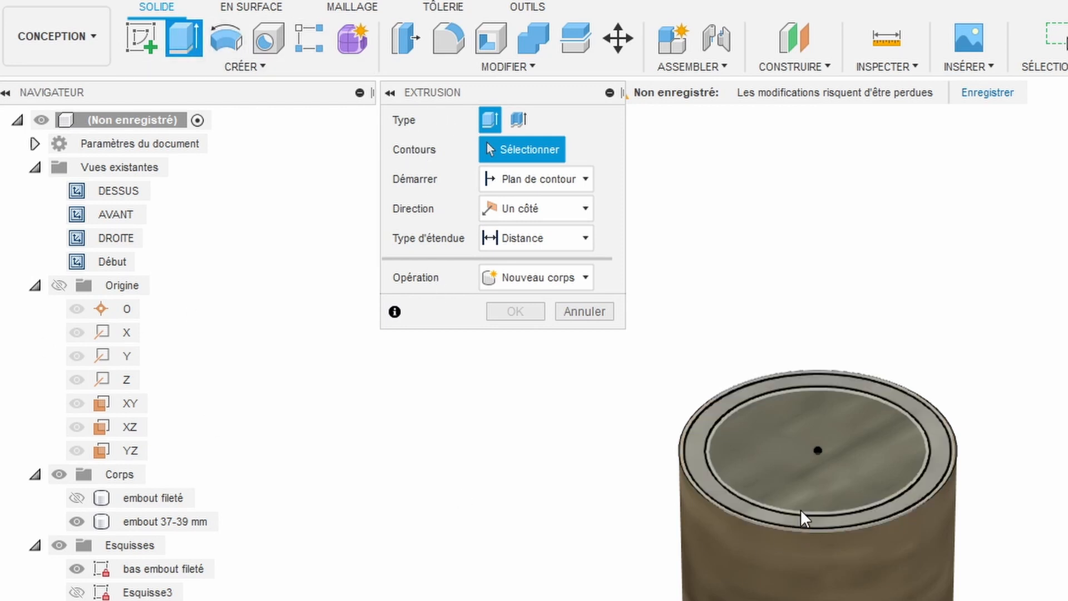
left_click(825, 493)
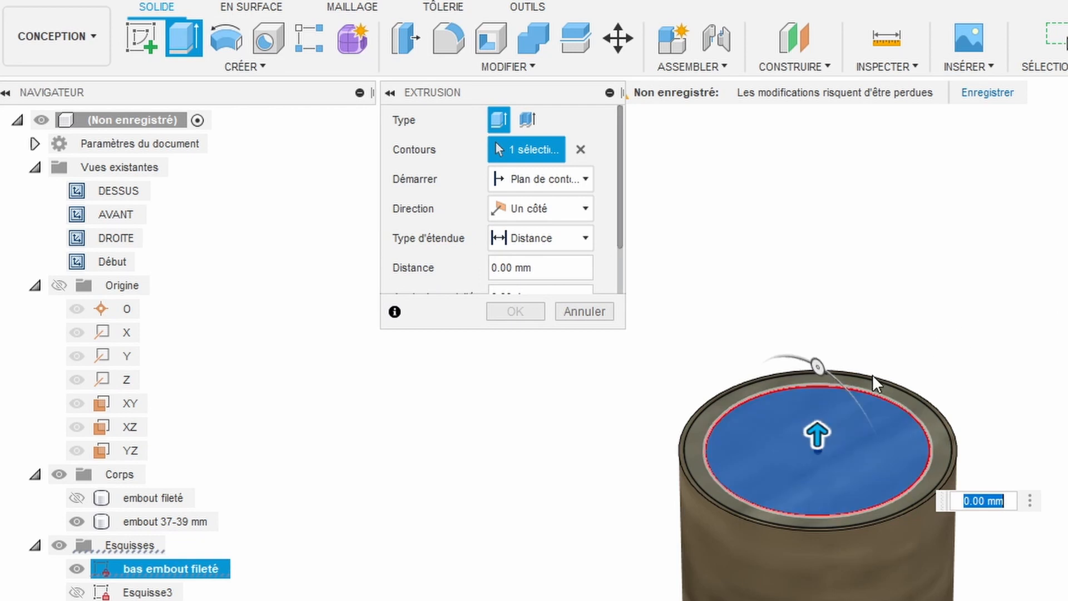
left_click_drag(816, 434, 818, 581)
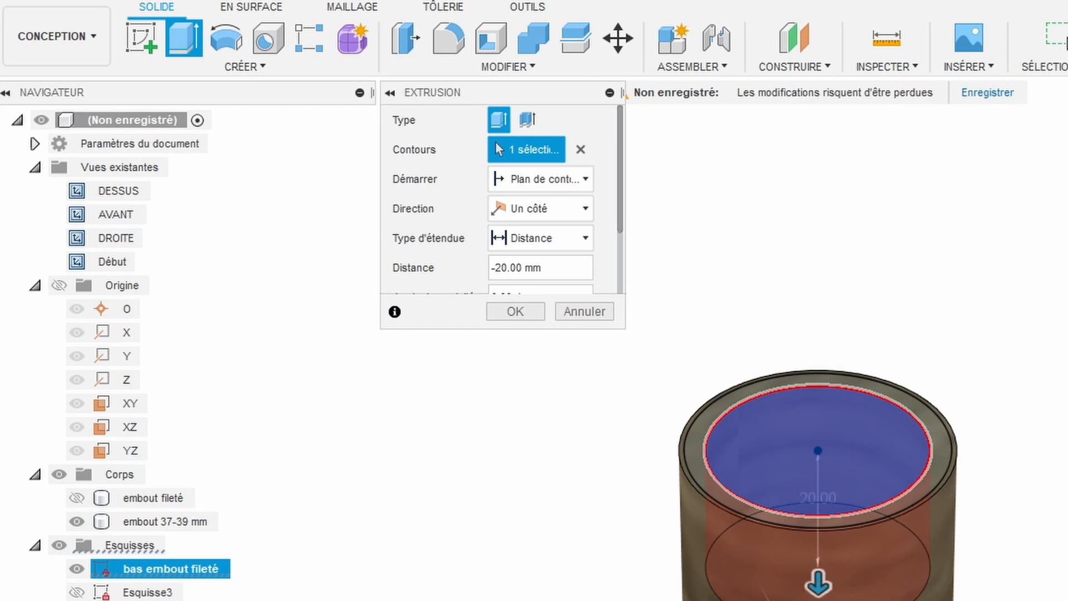
left_click(535, 238)
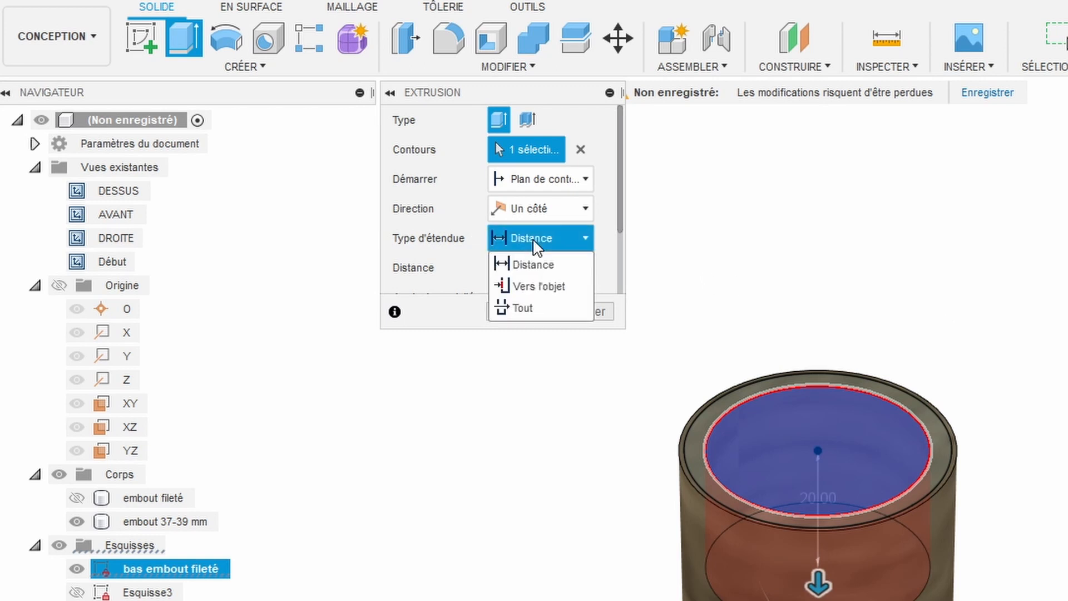
left_click(547, 295)
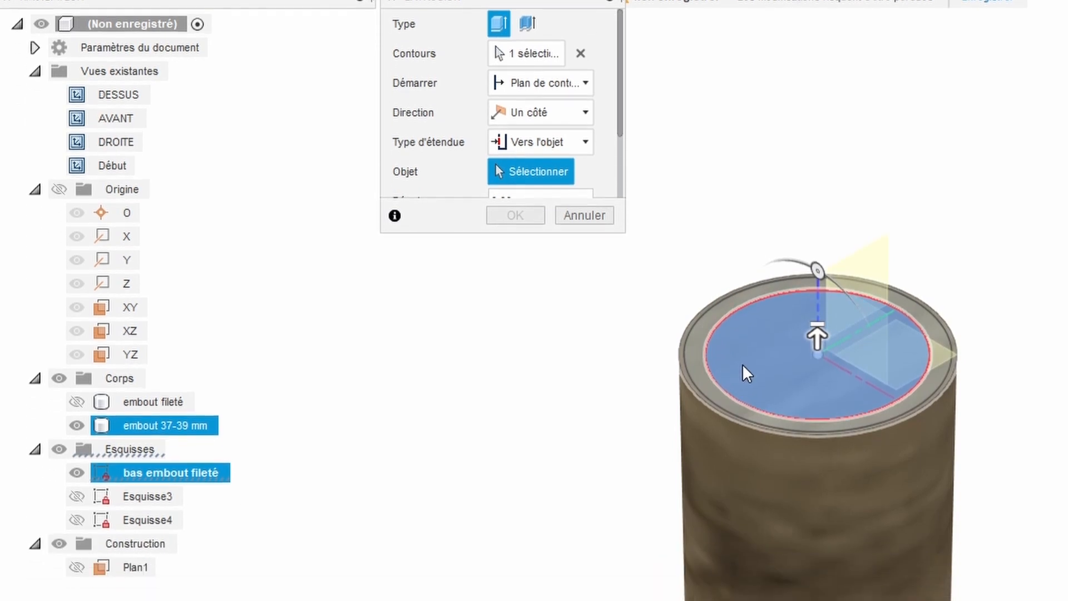
middle_click_drag(744, 467, 756, 600, "shift")
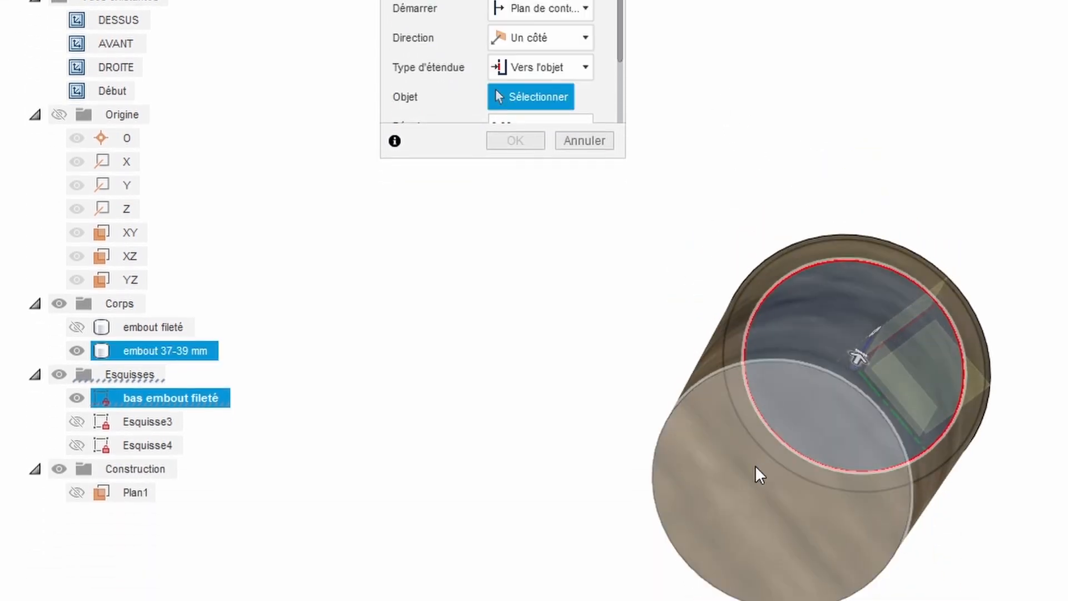
left_click(740, 504)
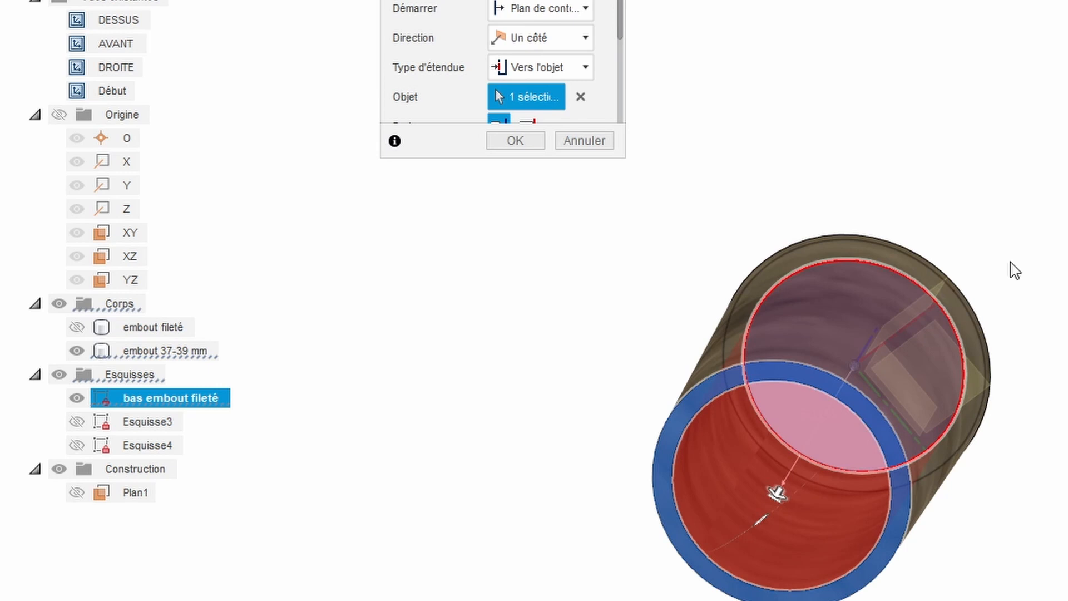
scroll(500, 83, "down", 3)
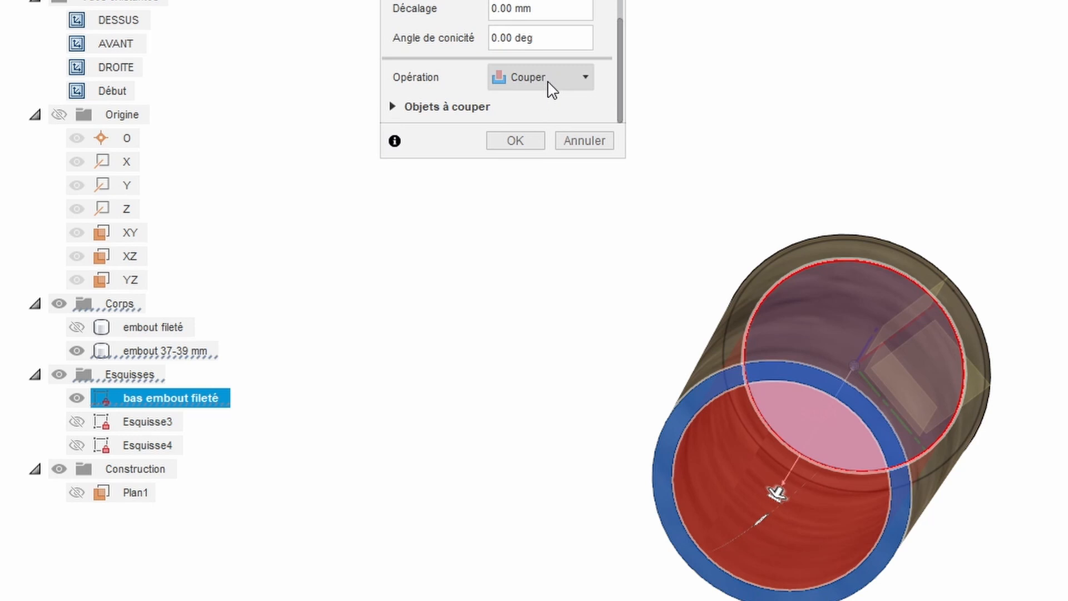
left_click(514, 142)
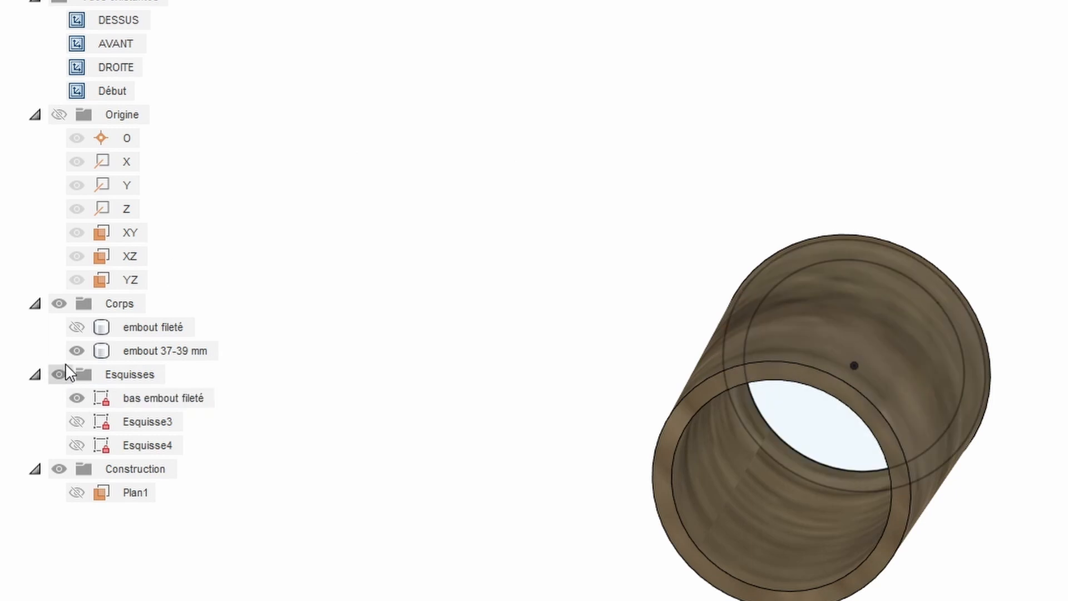
left_click(77, 398)
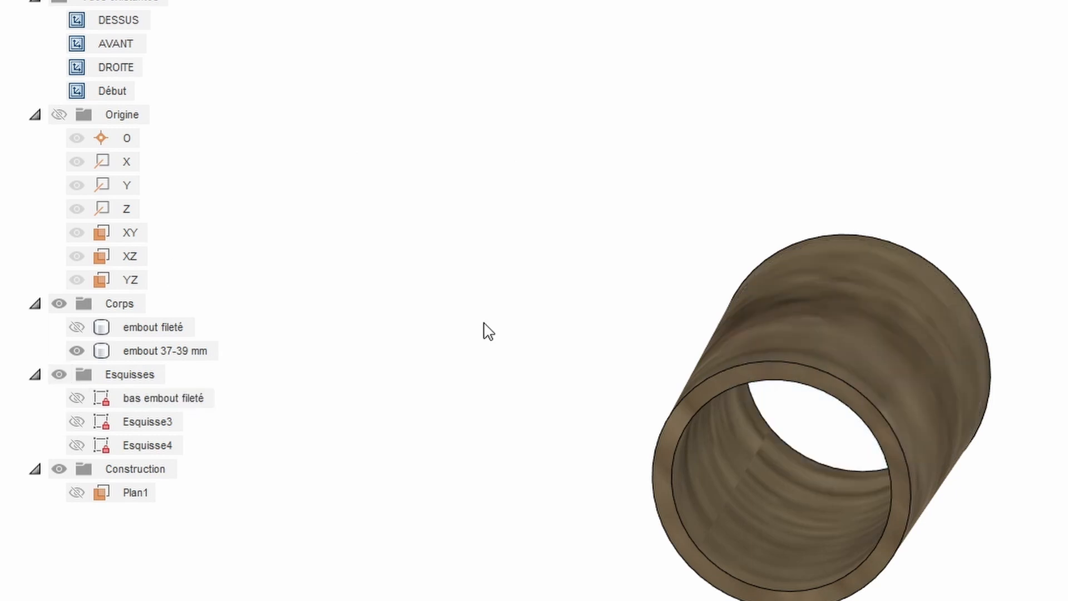
Show the "embout fileté" body and hide the "embout 37-39 mm" body.
left_click(77, 327)
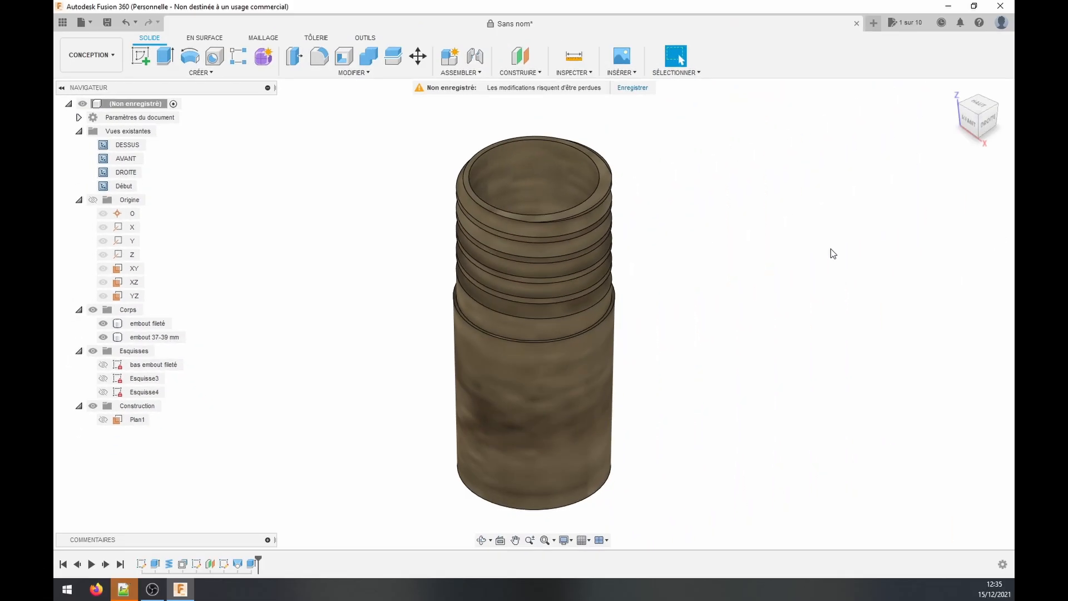
left_click(677, 228)
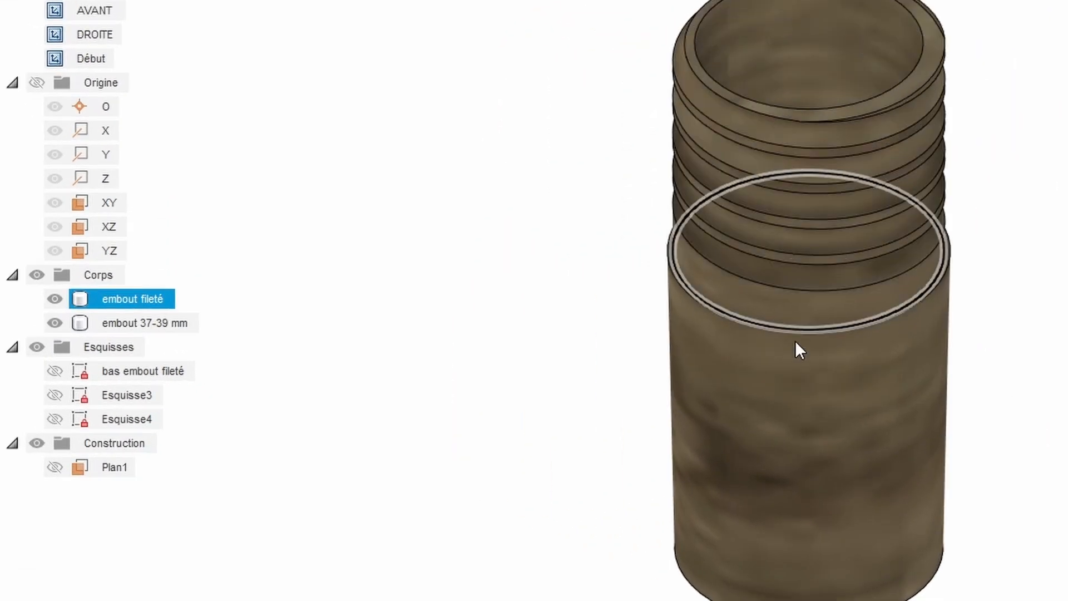
left_click(546, 447)
left_click(544, 331)
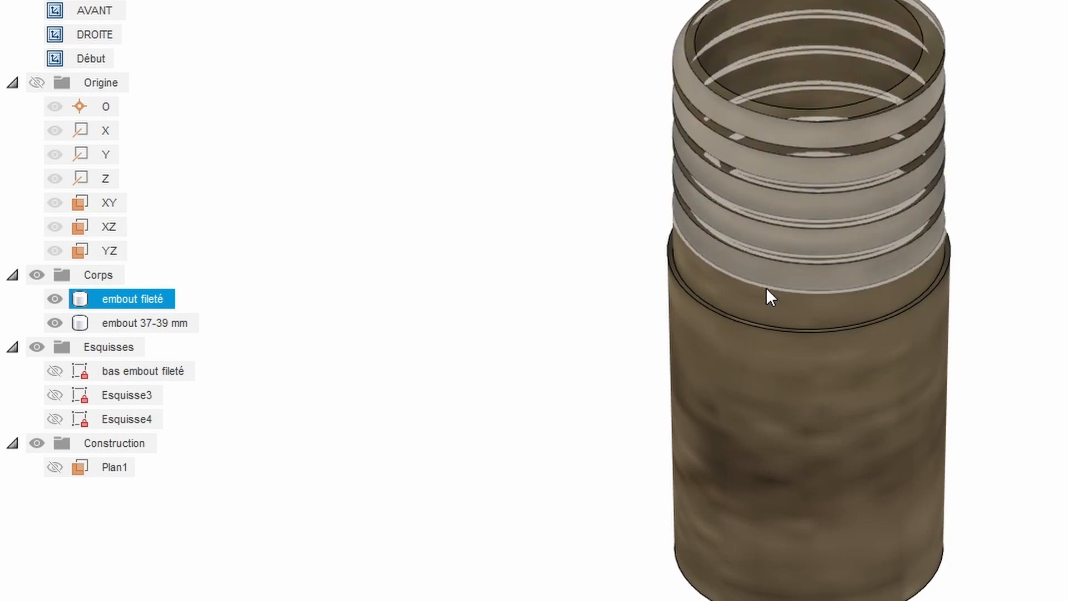
left_click(746, 430)
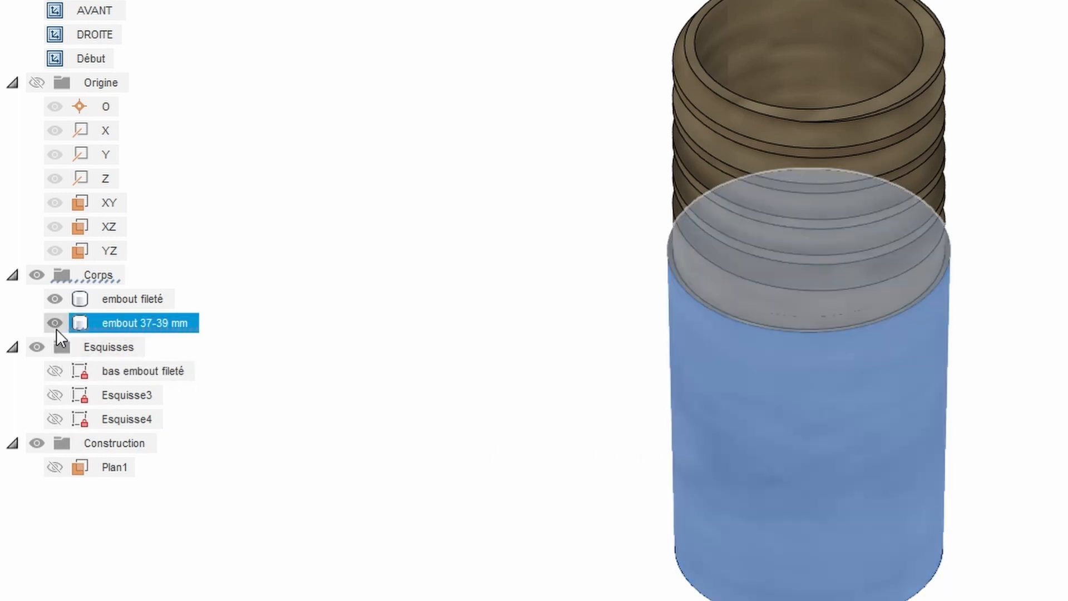
left_click(54, 323)
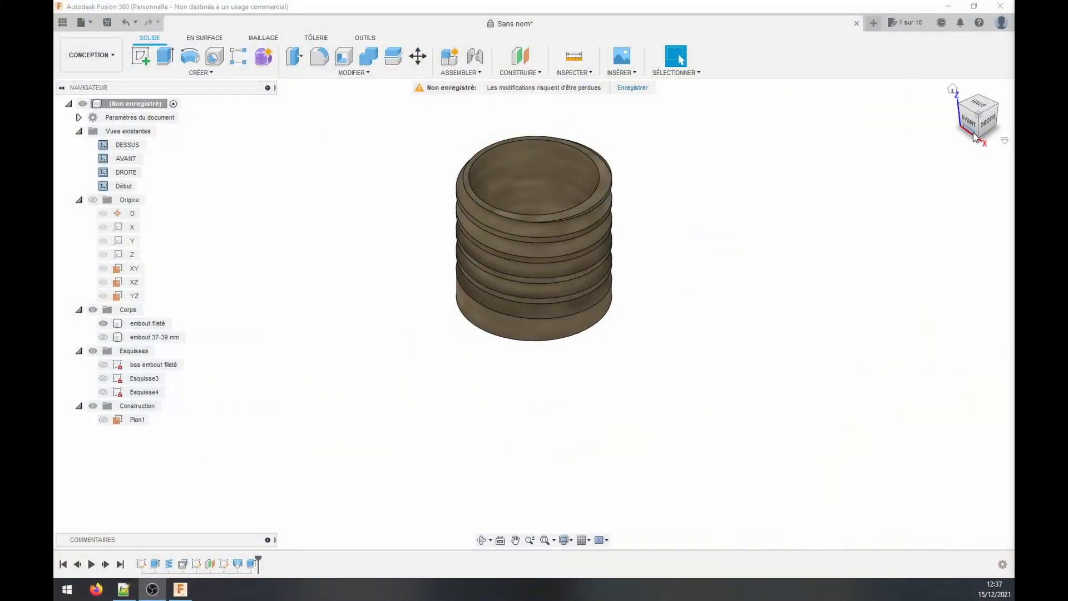
Start a sketch on the front (XZ) origin plane through the threaded body.
left_click(969, 120)
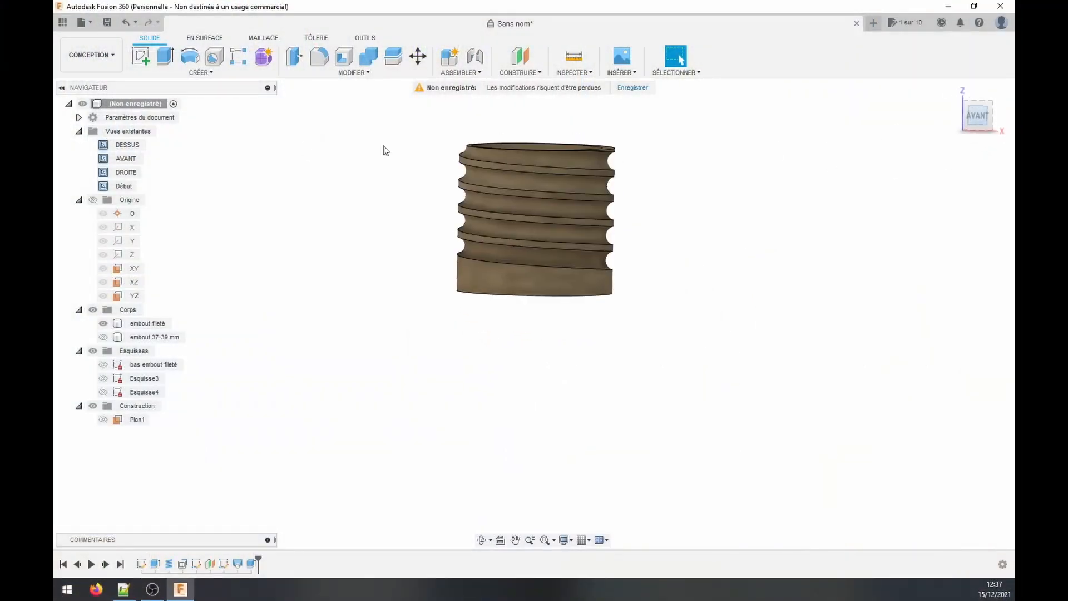
left_click(136, 61)
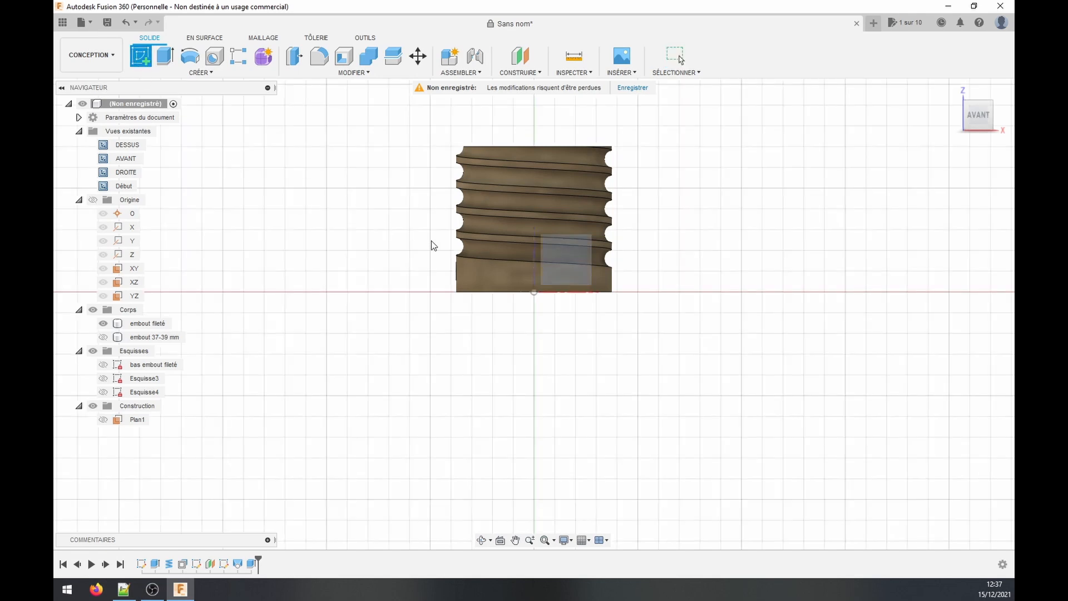
left_click(582, 259)
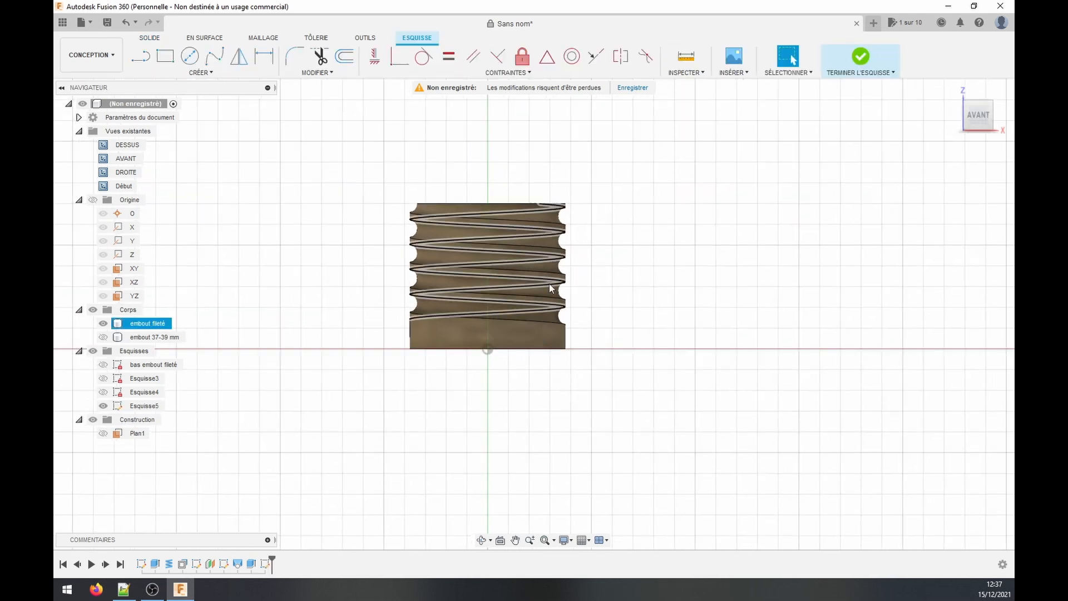
Try sketching a rectangle on the front plane beside the threaded body's base.
left_click(164, 56)
left_click(587, 322)
left_click(718, 432)
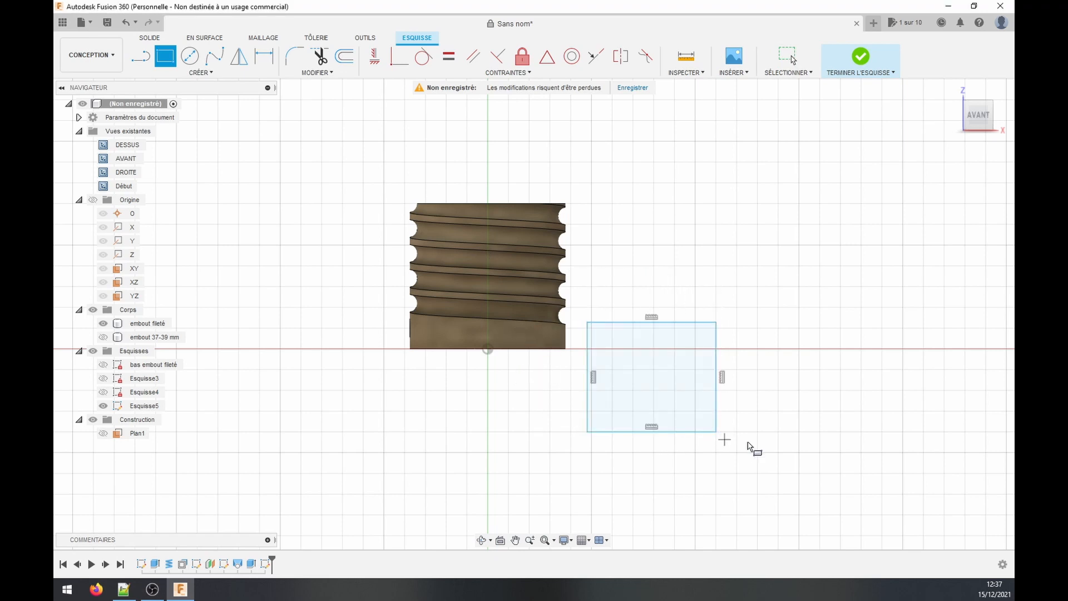
middle_click_drag(840, 341, 761, 371, "shift")
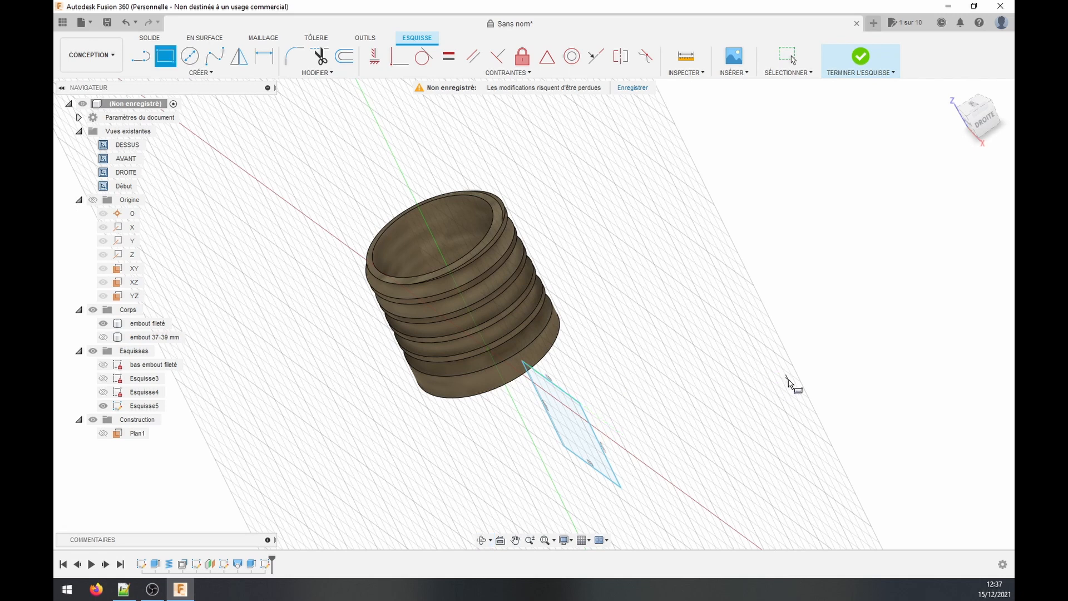
key("Escape")
middle_click_drag(815, 362, 933, 201, "shift")
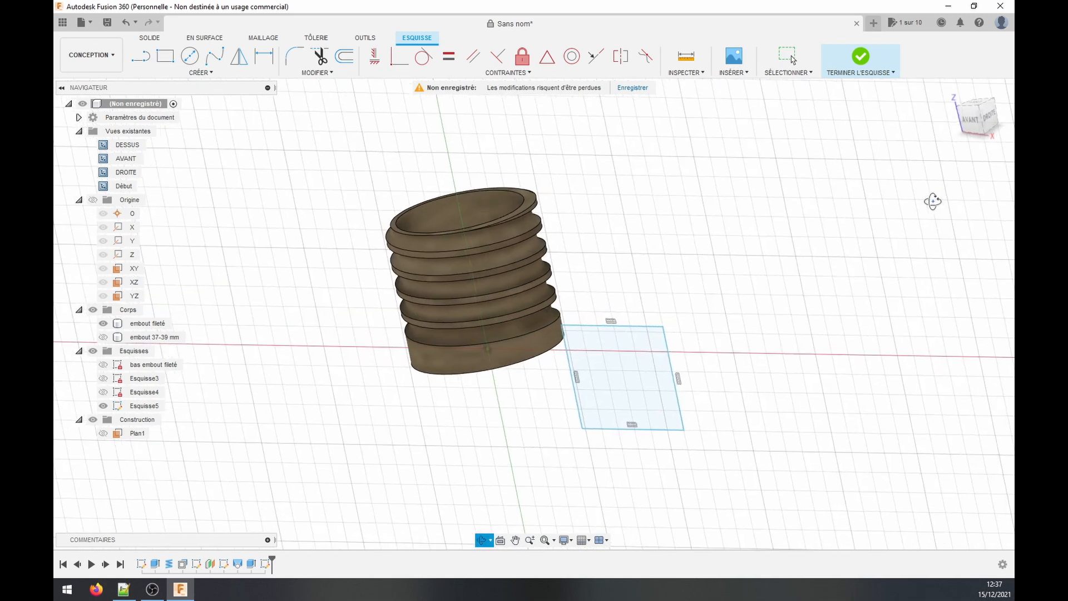
left_click(969, 128)
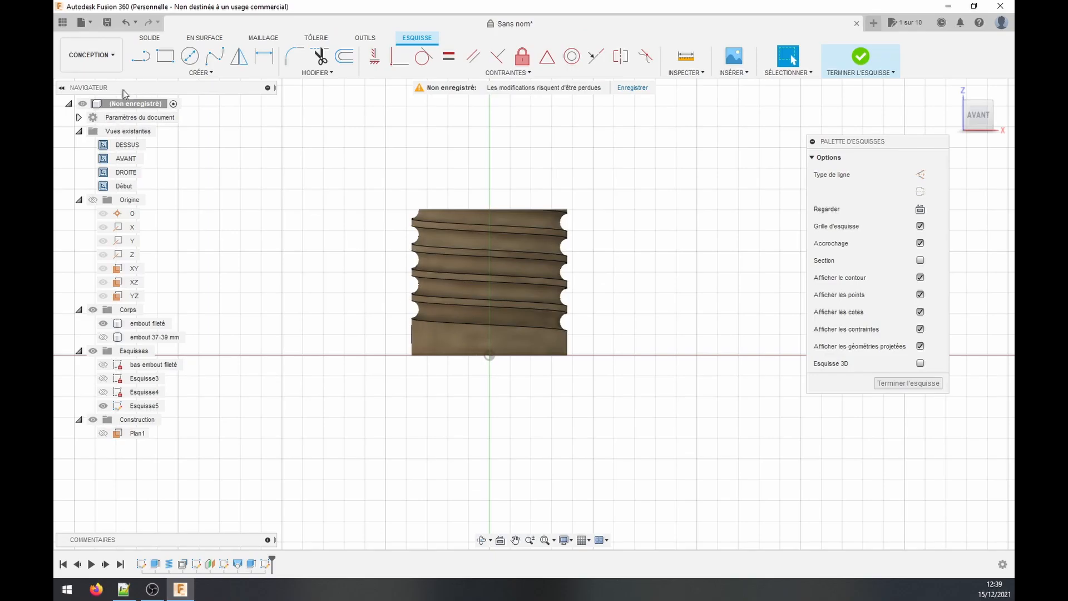
Draw a vertical line about 37 mm long down from the origin and convert it to a construction line.
left_click(140, 55)
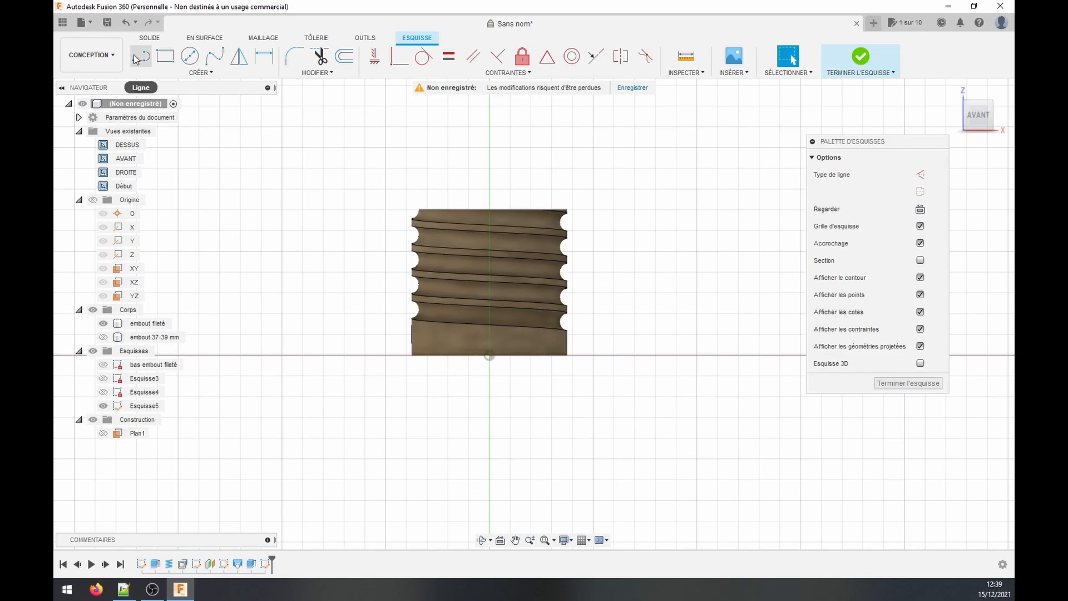
left_click(490, 359)
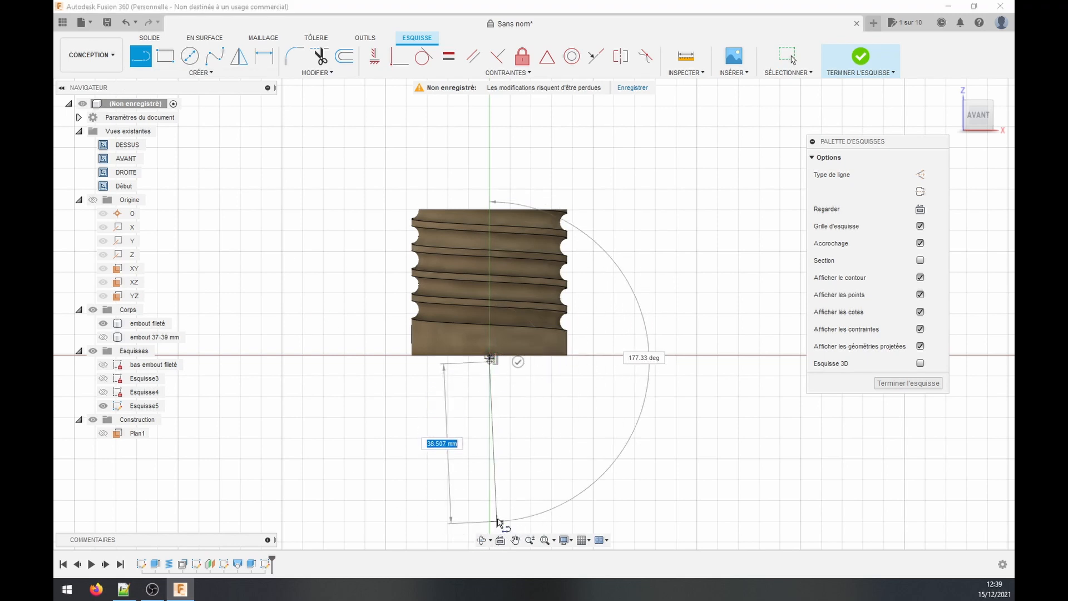
left_click(490, 515)
key("Escape")
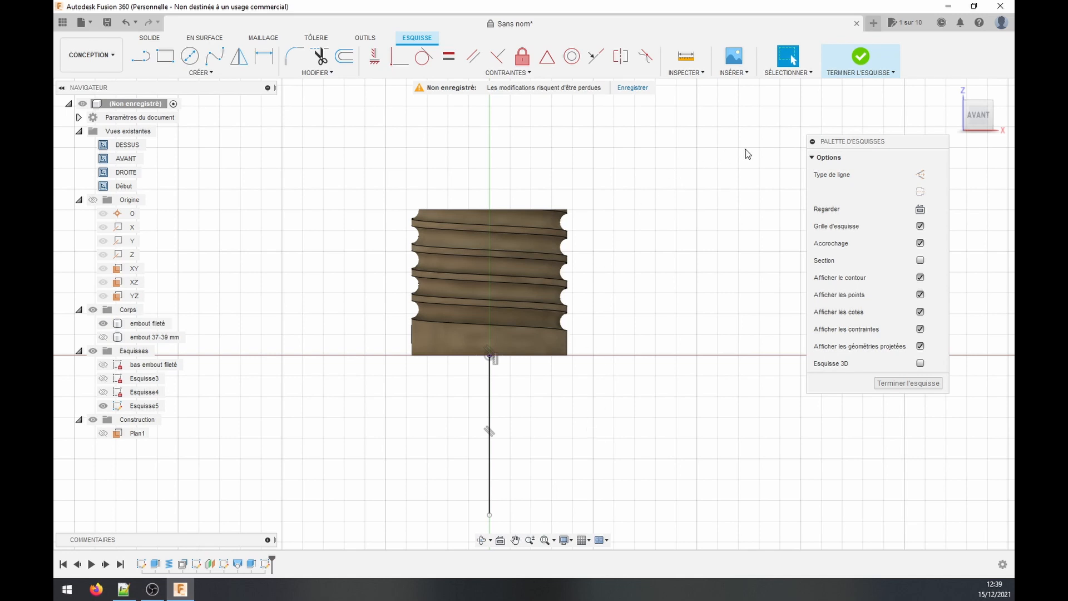
left_click(921, 175)
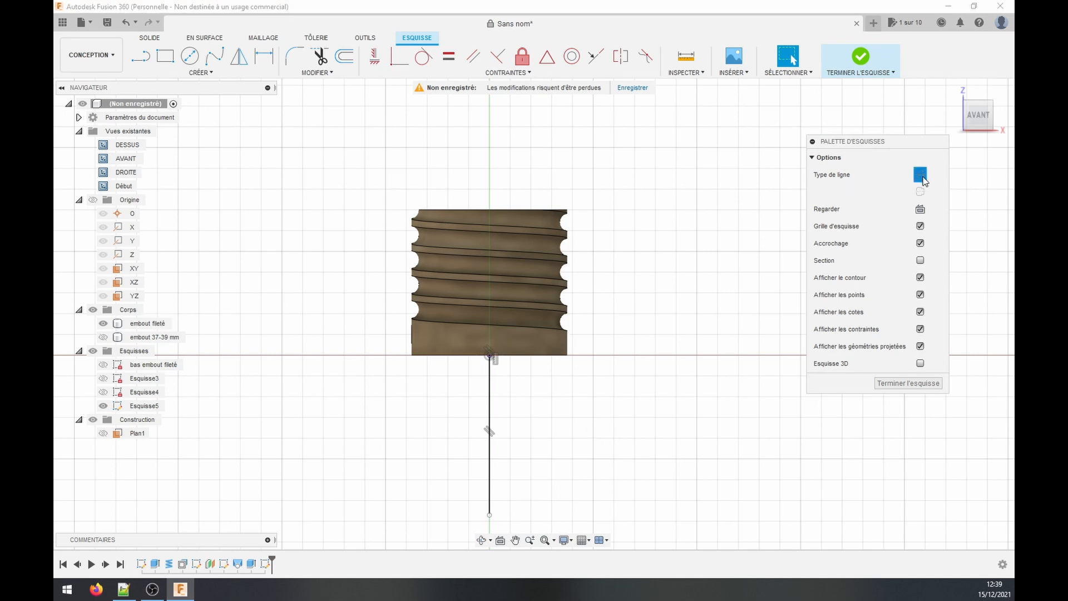
left_click(489, 393)
left_click(921, 174)
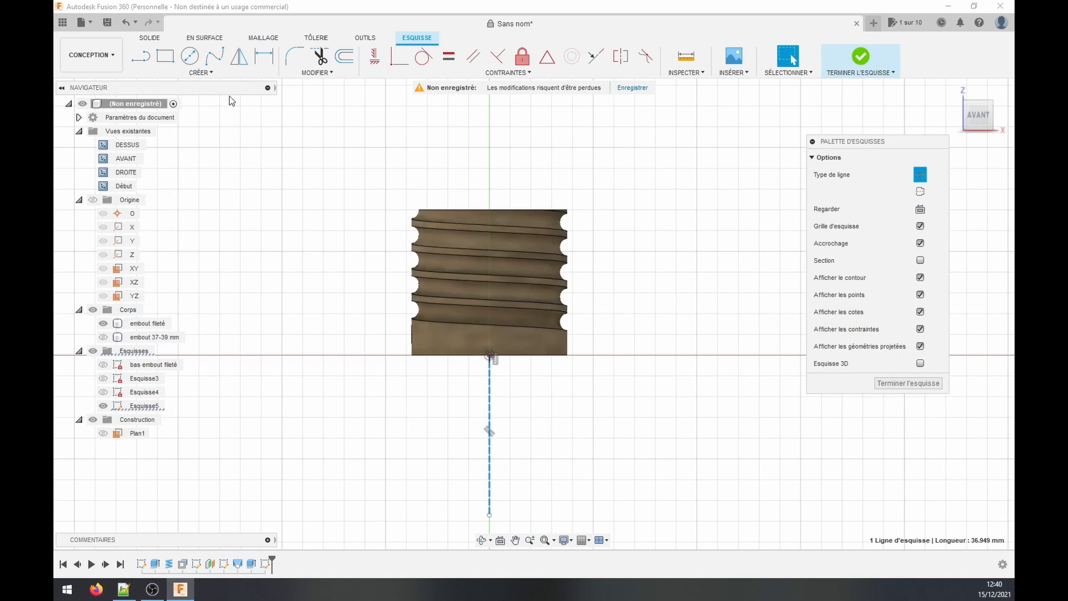
Draw a horizontal construction line about 65 mm long from the origin towards negative X.
left_click(145, 60)
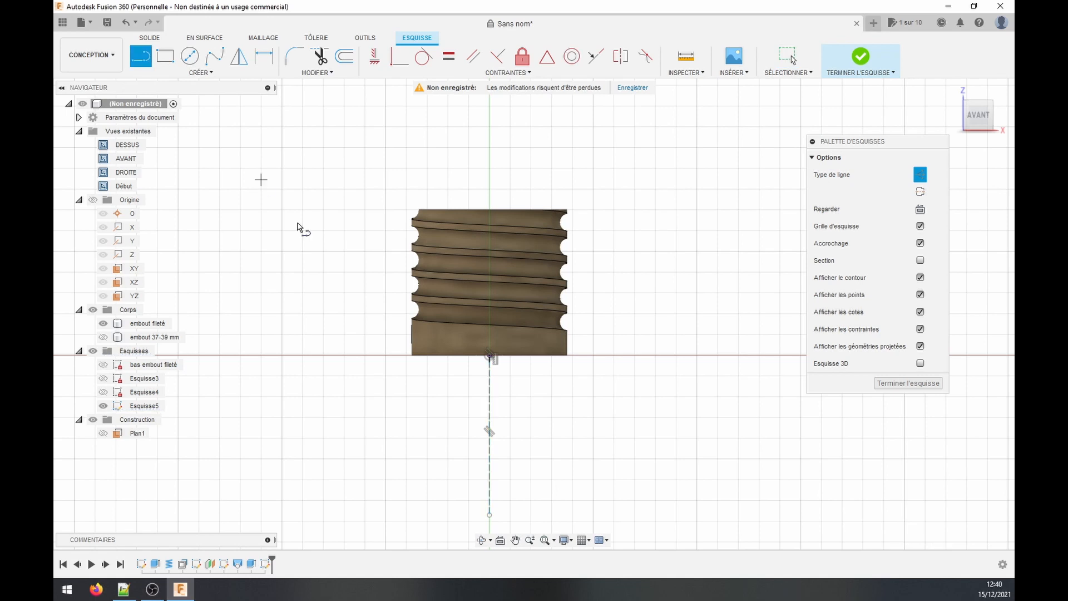
left_click(490, 356)
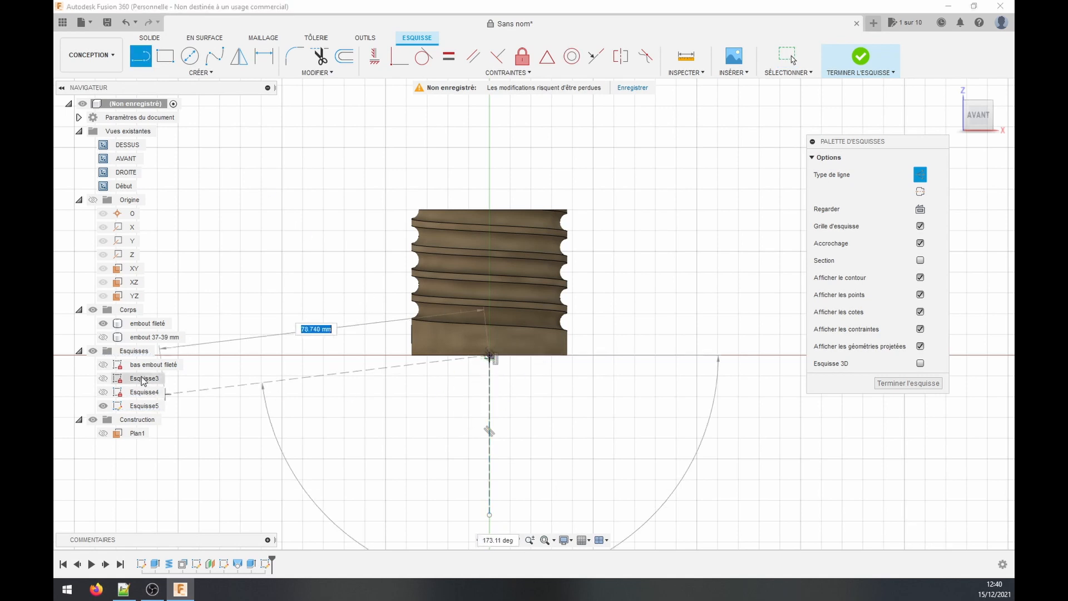
left_click(218, 357)
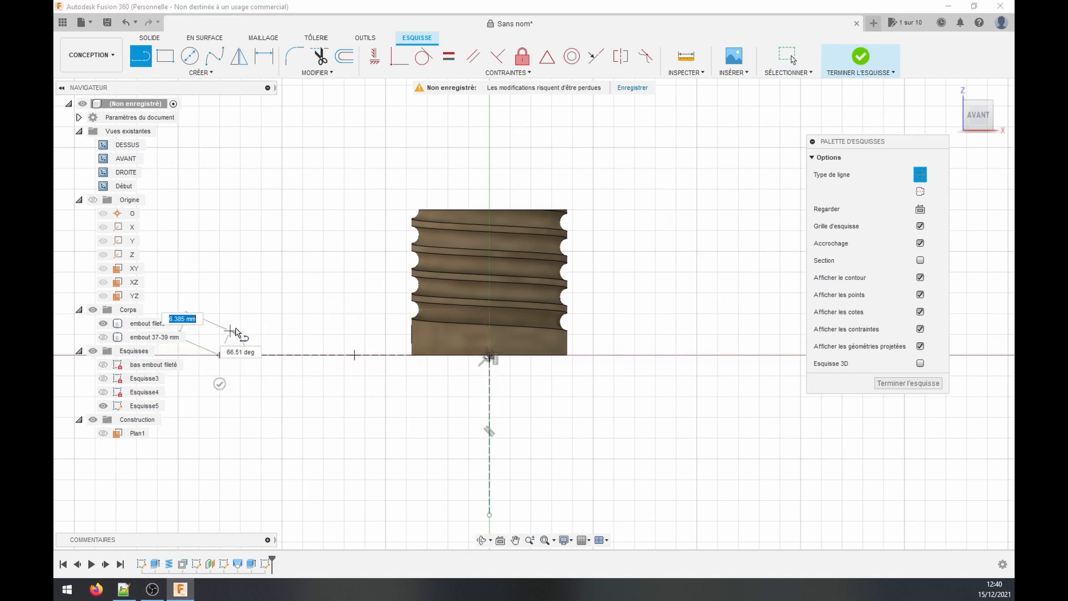
key("Escape")
Draw a 3 mm line lying on the horizontal construction line, inside the threaded body's bore.
middle_click_drag(226, 239, 227, 117, "shift")
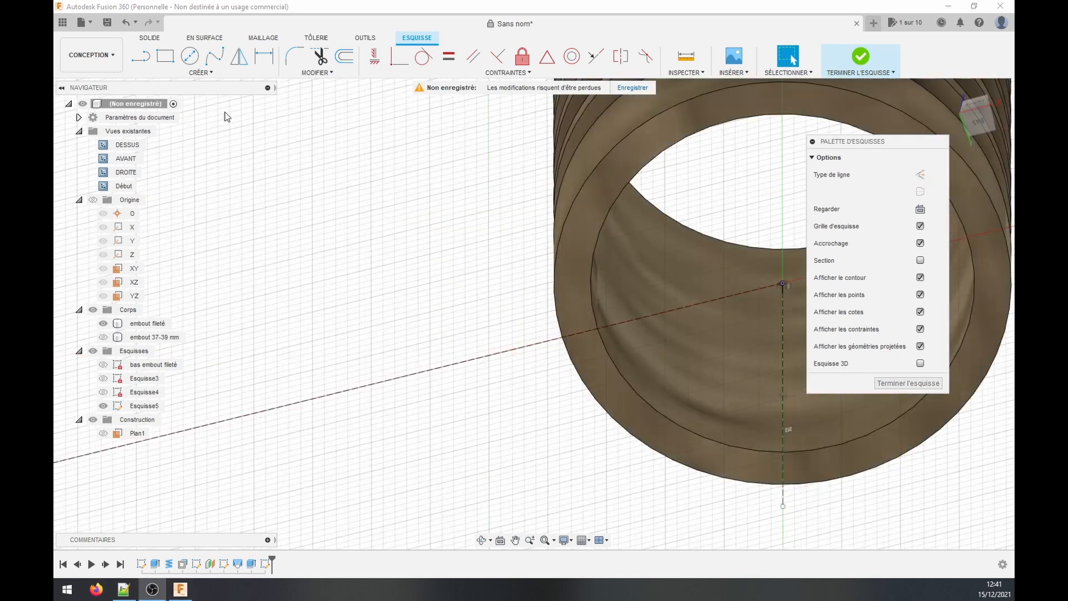
left_click(140, 60)
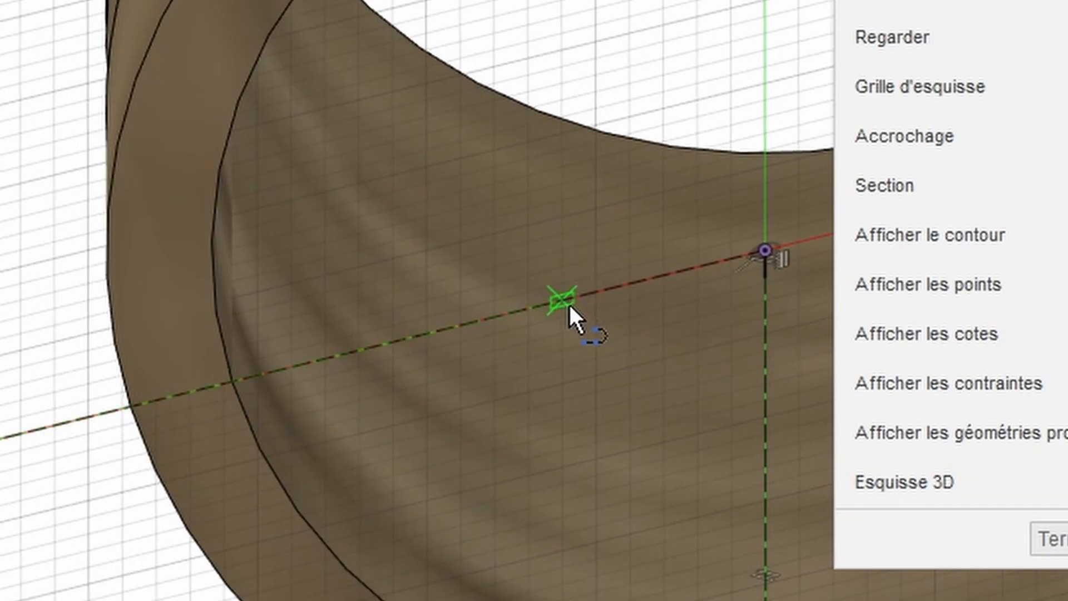
left_click(569, 303)
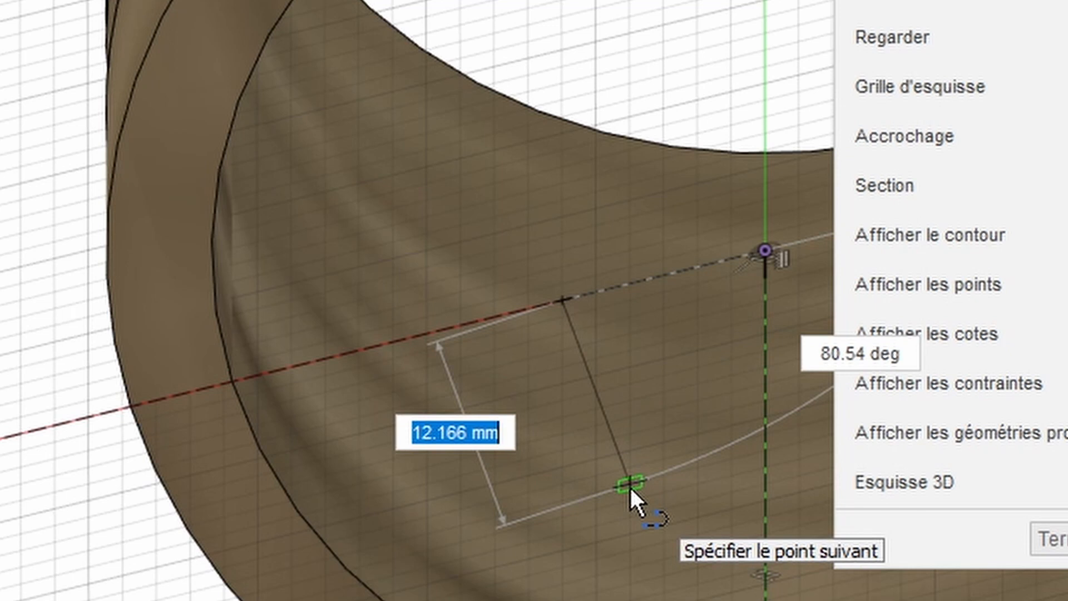
type("3")
key("Tab")
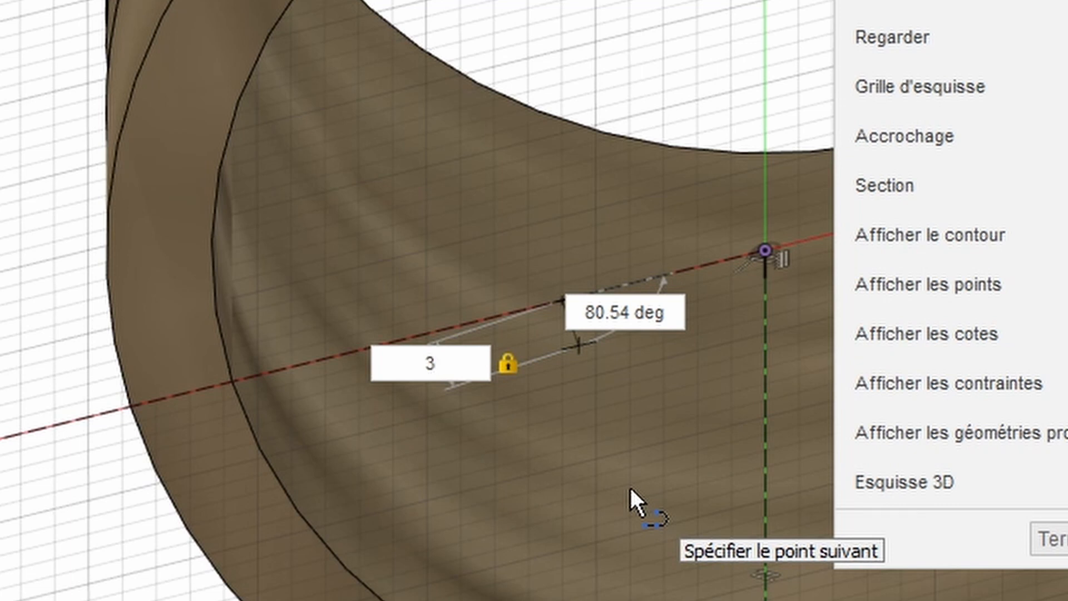
key("Tab")
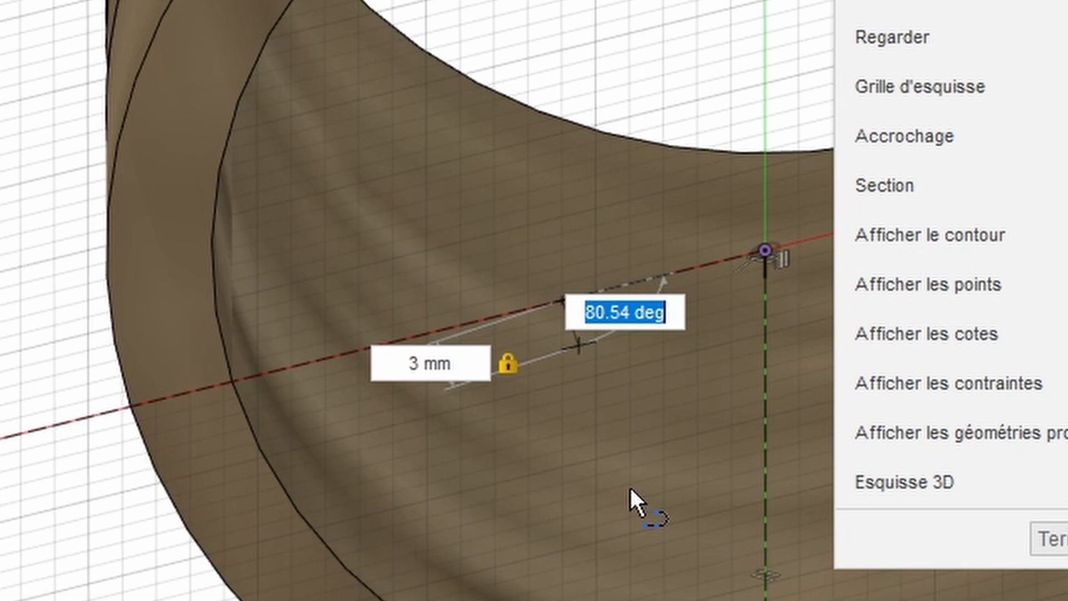
left_click(391, 356)
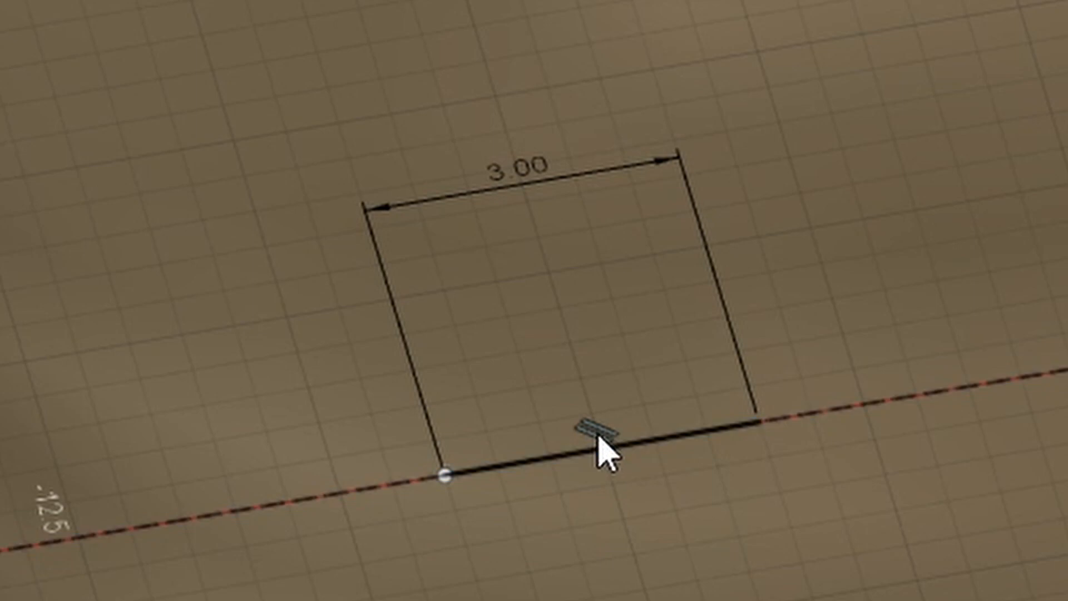
left_click(598, 437)
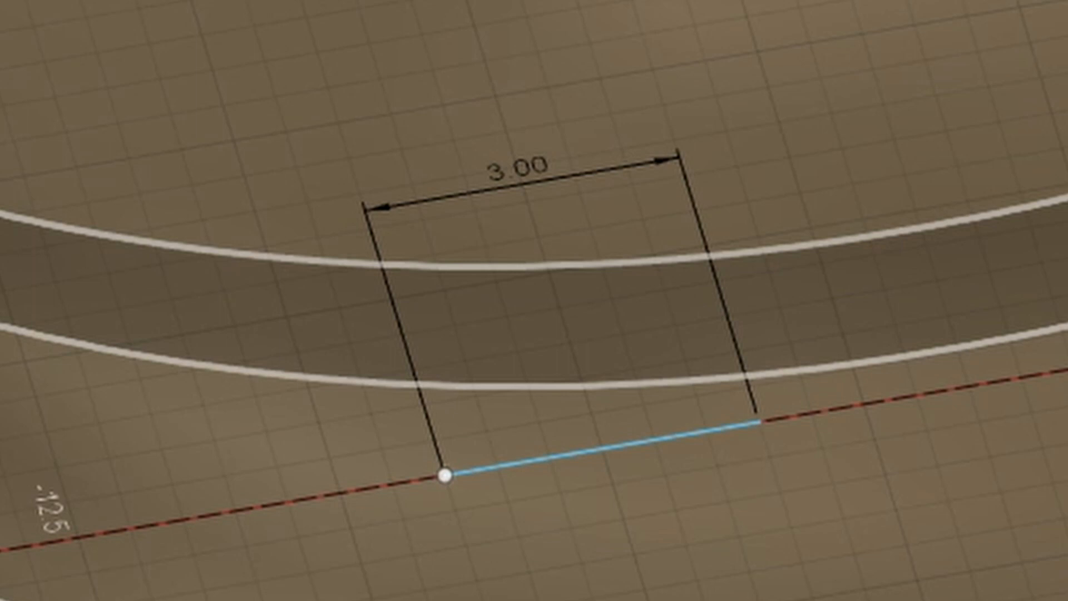
left_click(424, 339)
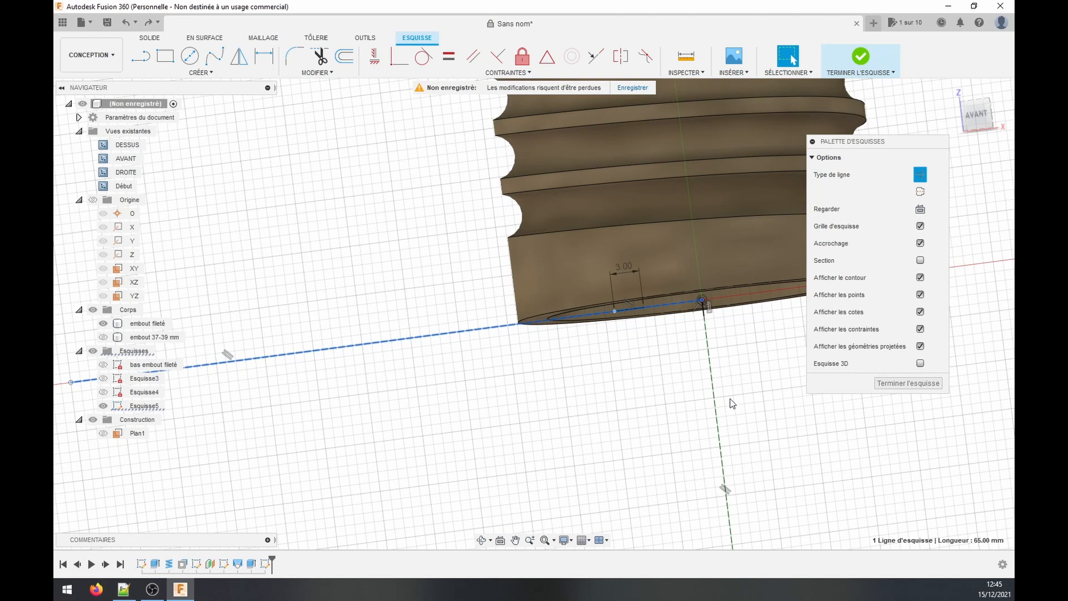
left_click(713, 404)
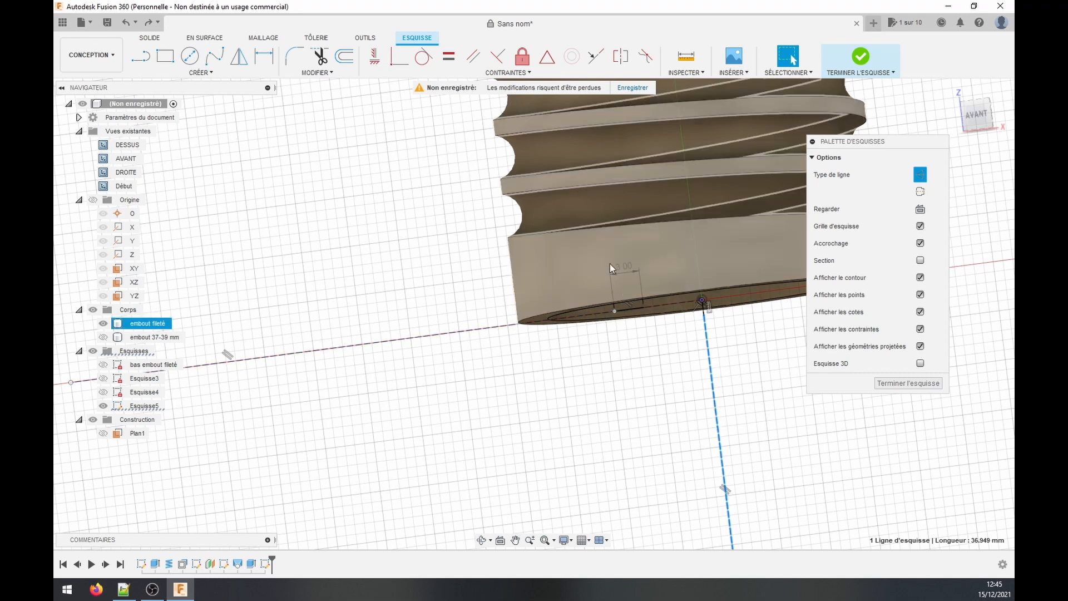
left_click(626, 273)
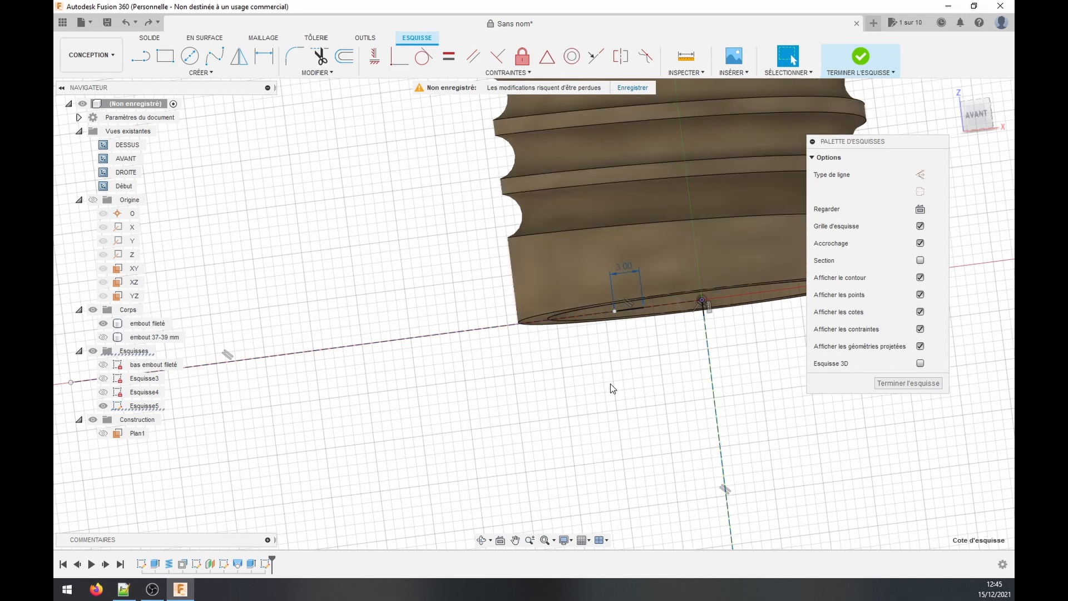
Measure the diameter of the threaded body's inner cylindrical face.
scroll(618, 309, "up", 5)
scroll(592, 286, "down", 3)
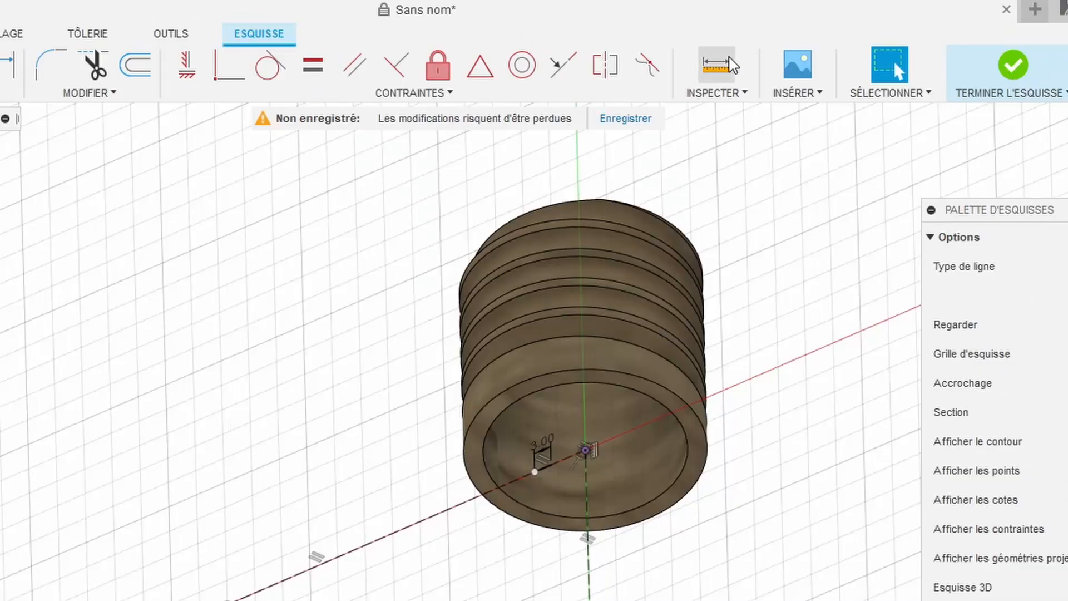
left_click(713, 74)
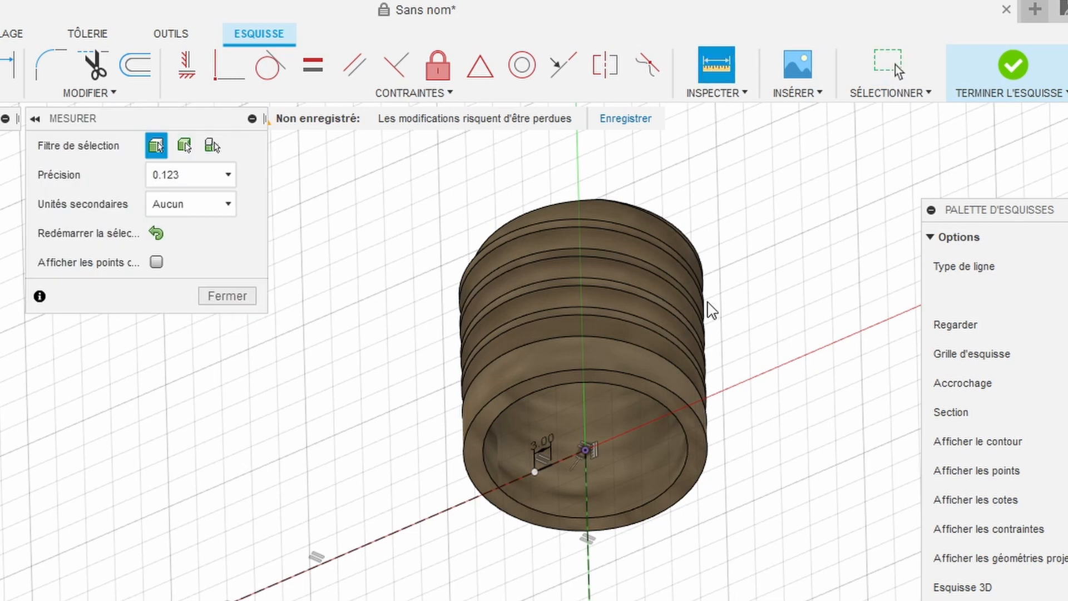
left_click(640, 479)
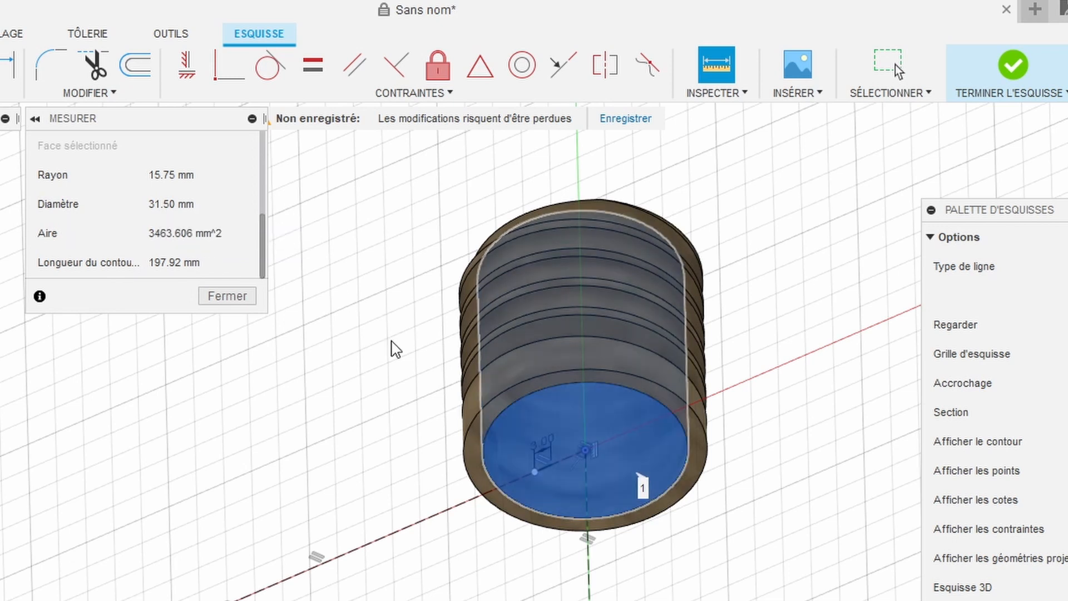
scroll(581, 470, "up", 5)
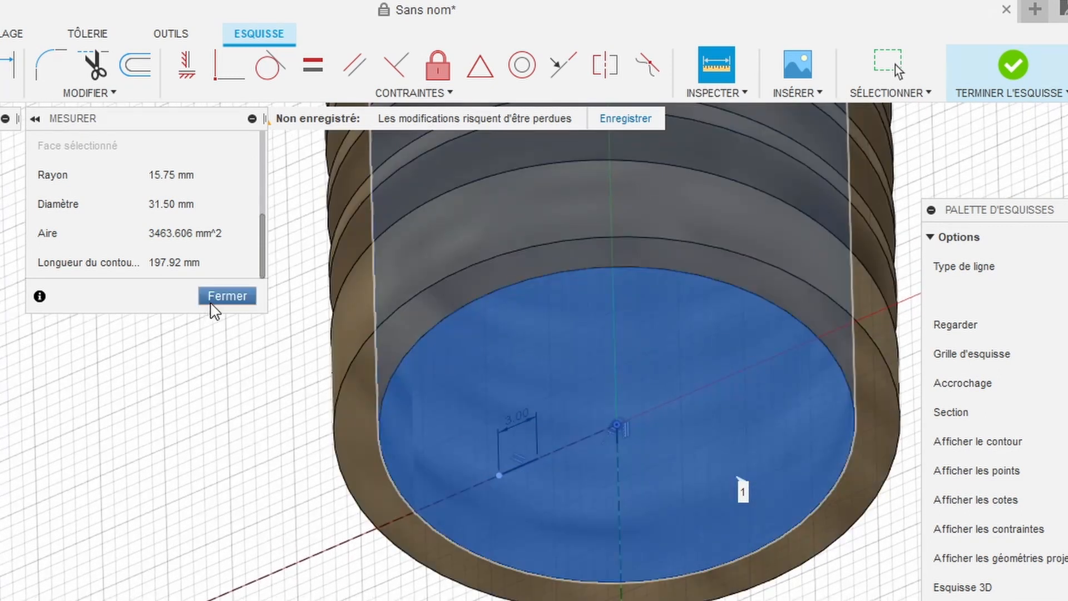
left_click(214, 298)
Dimension the inner end of the 3 mm line to the vertical construction line at 31.5/2 mm.
left_click(537, 459)
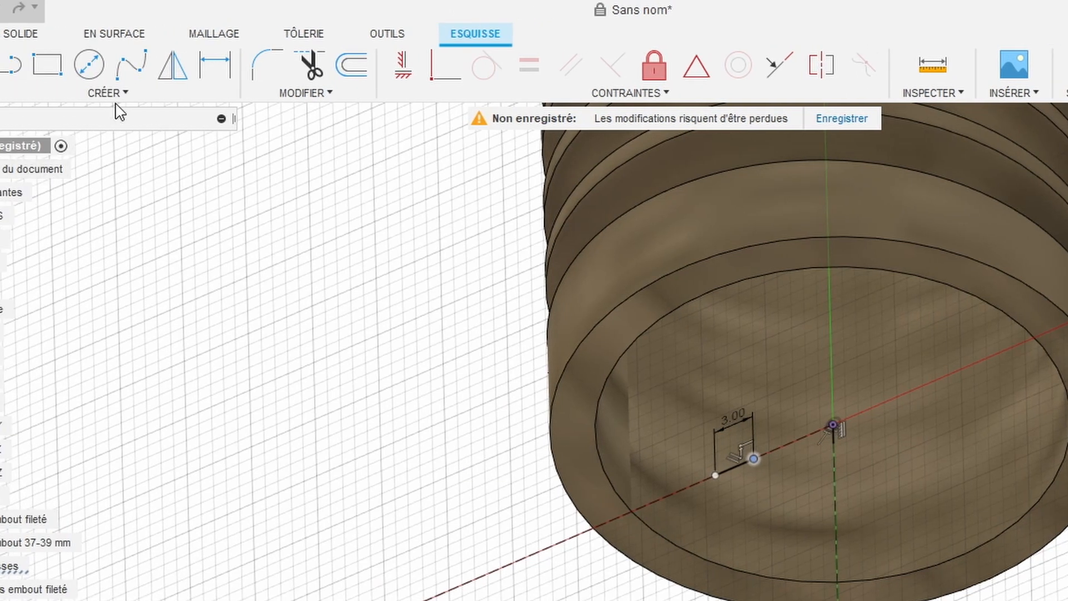
left_click(113, 95)
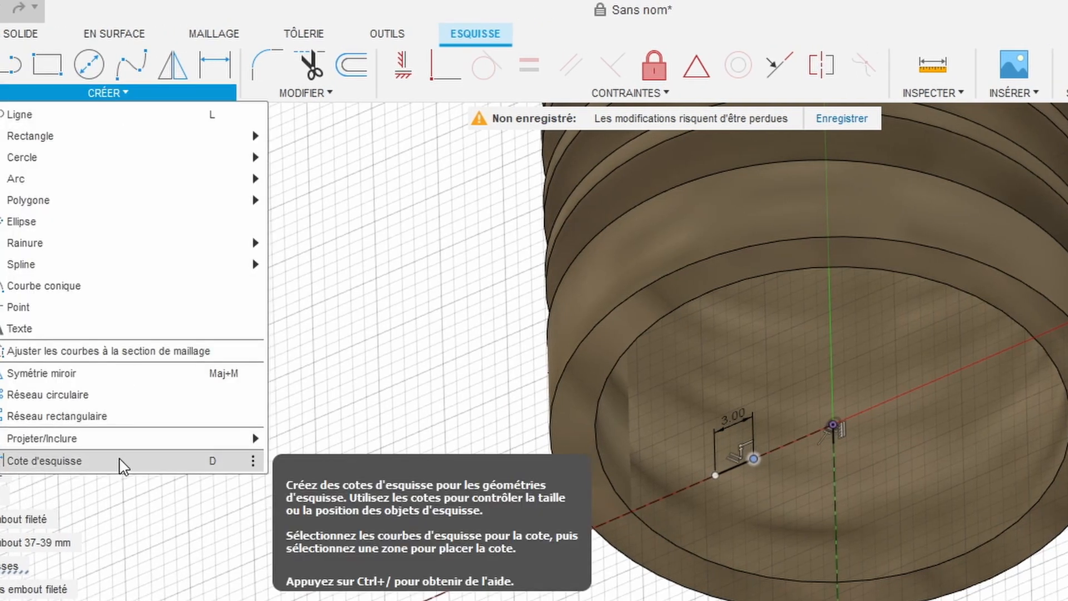
left_click(122, 462)
left_click(835, 461)
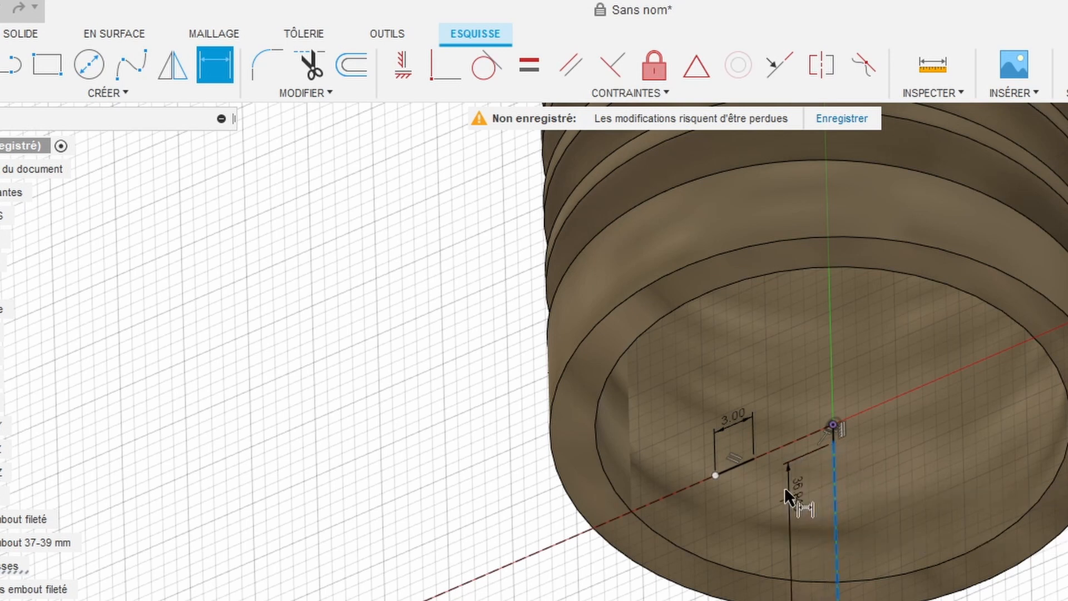
left_click(753, 455)
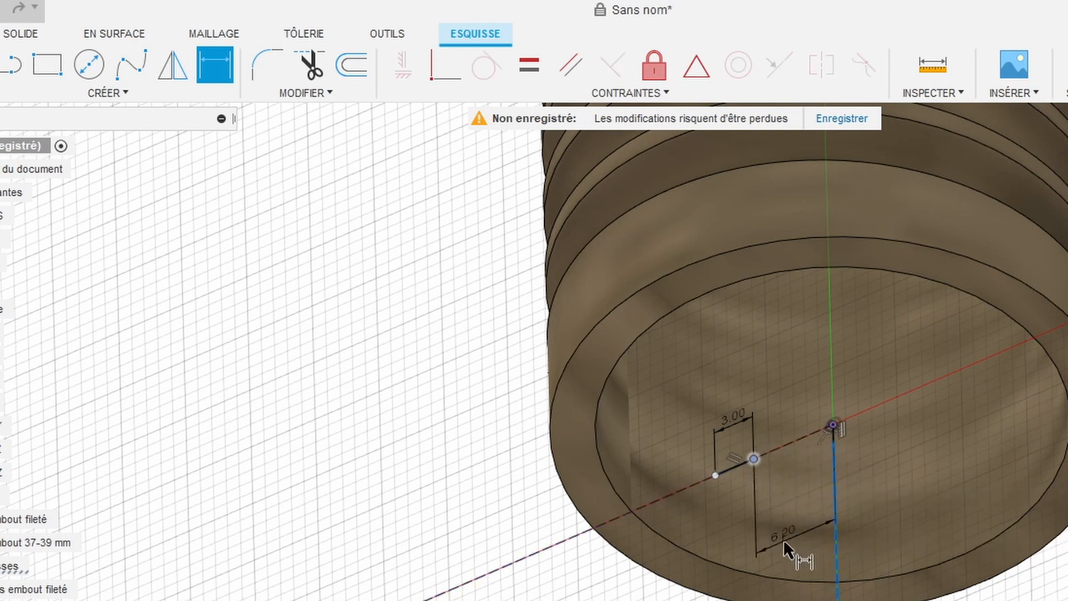
left_click(800, 551)
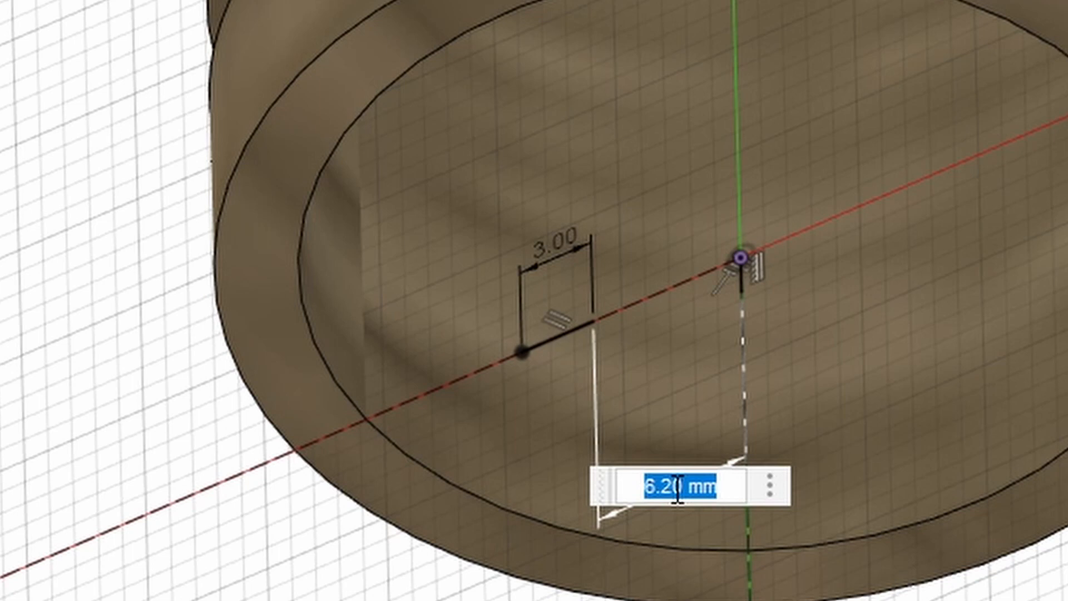
type("31.5/2")
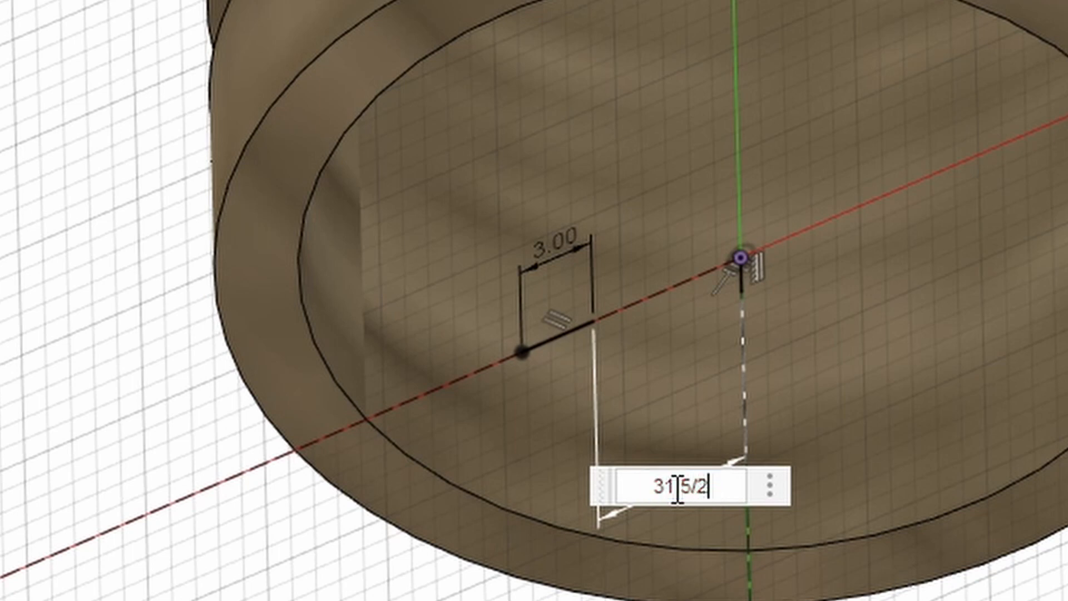
key("Return")
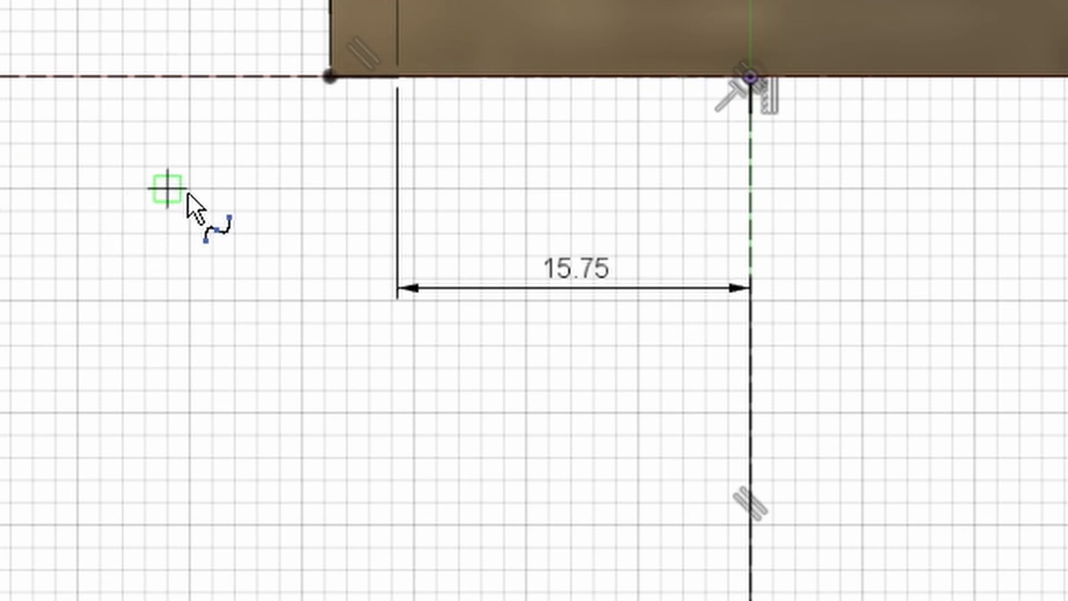
Draw a three-point spline curving outward and down from the 3 mm line's outer end, and continue with a slanted line about 35 mm long.
left_click(328, 75)
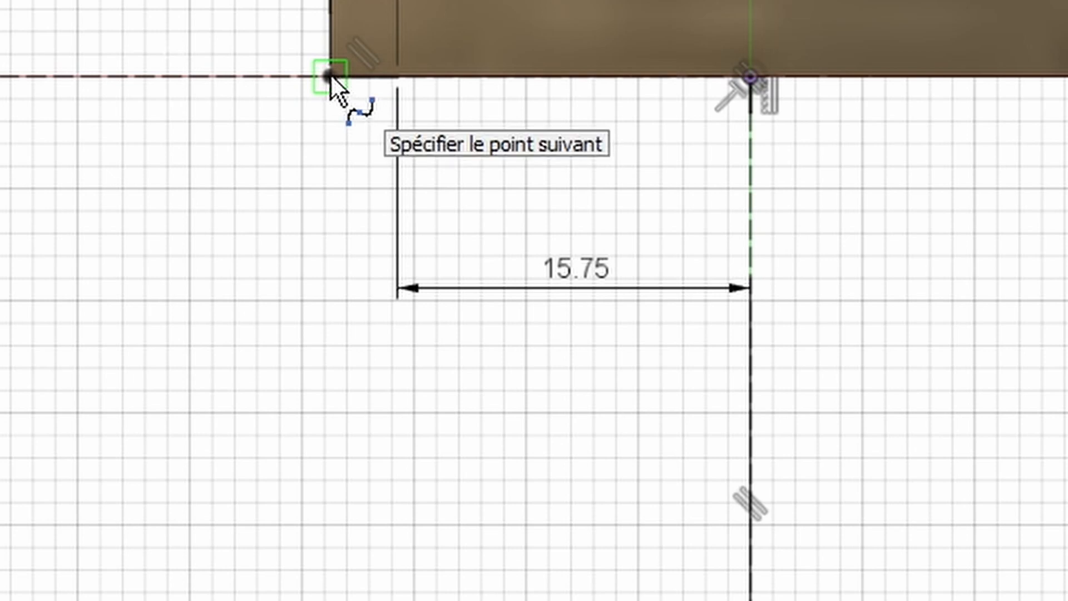
left_click(212, 99)
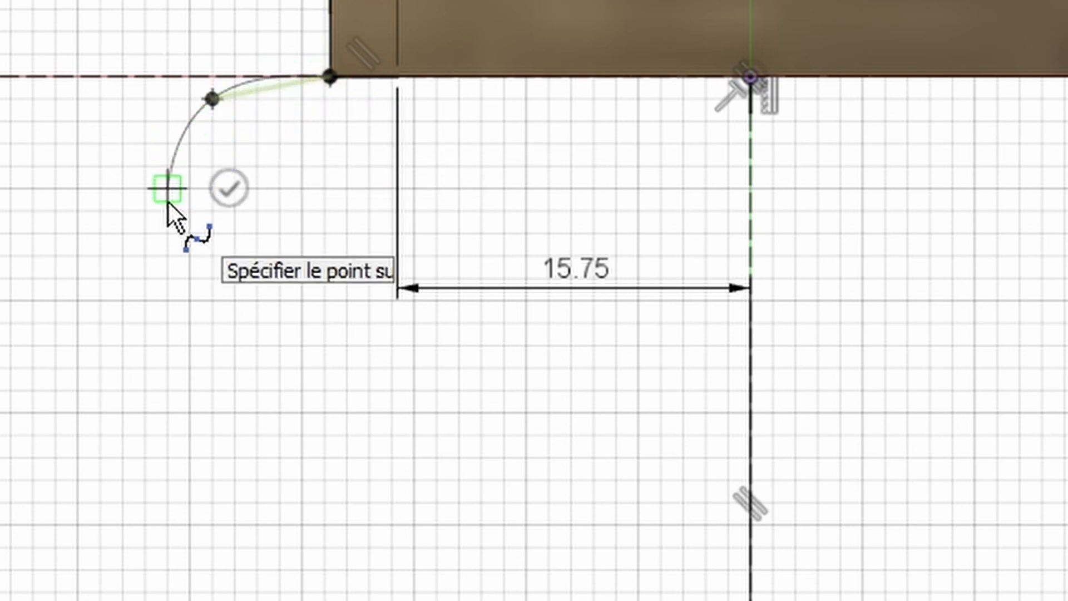
left_click(168, 189)
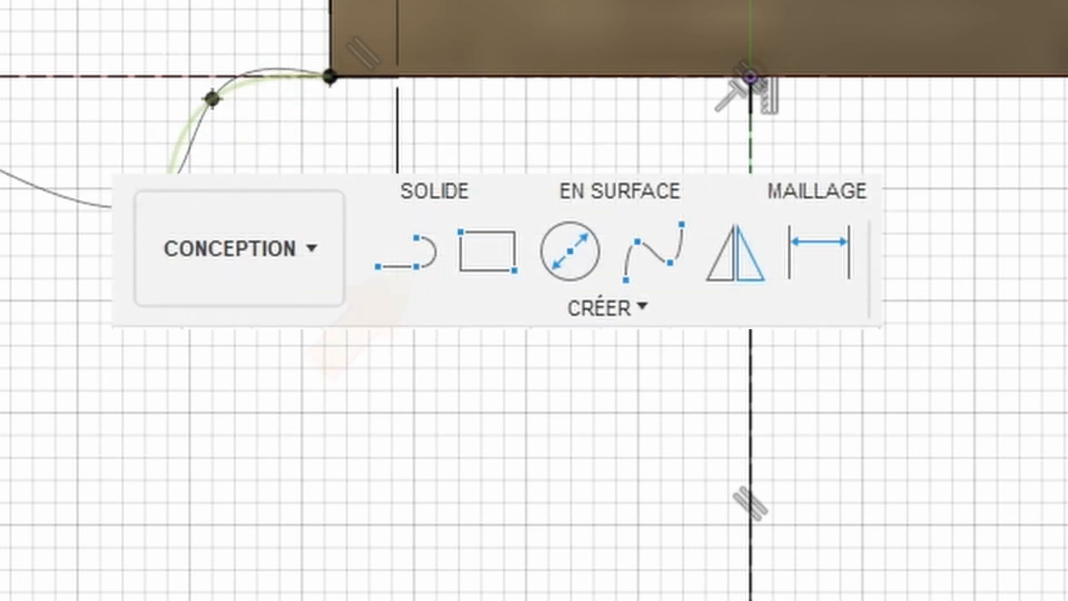
key("Return")
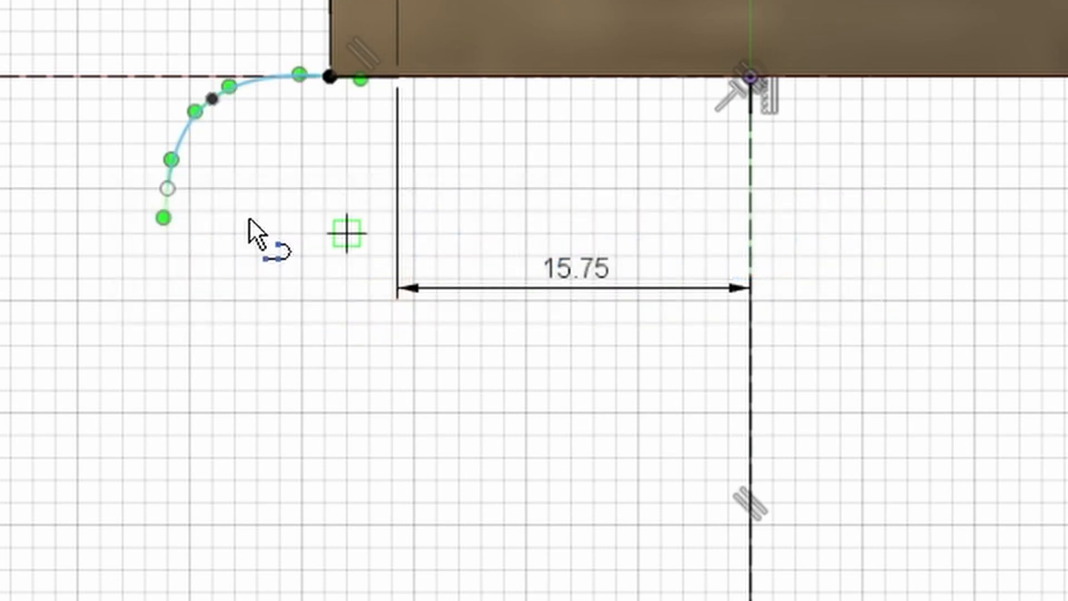
left_click(171, 183)
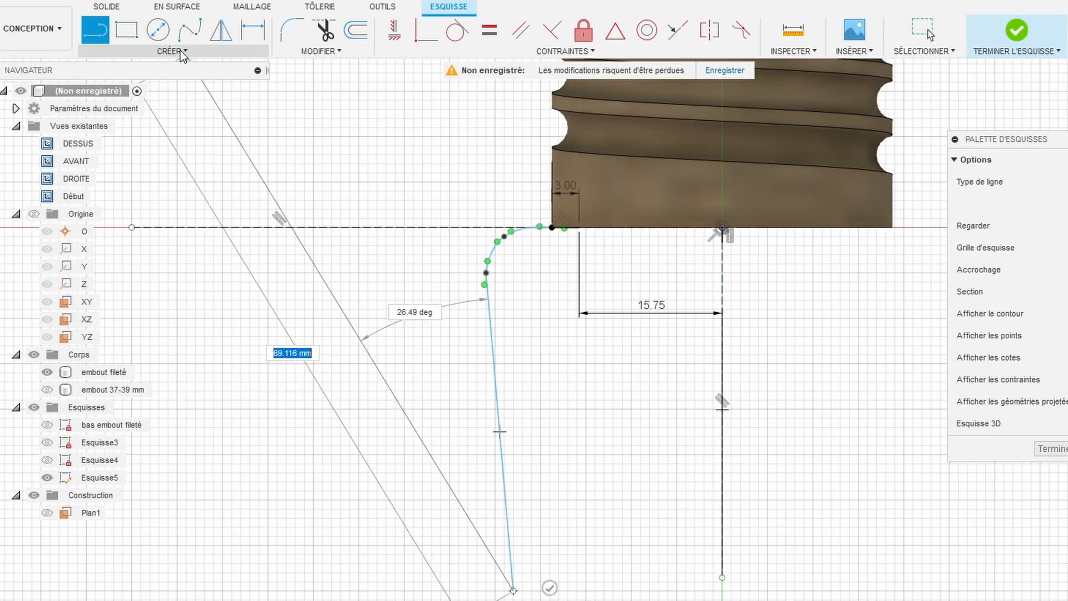
Dimension the vertical distance between the spline's two endpoints at 5 mm.
left_click(180, 51)
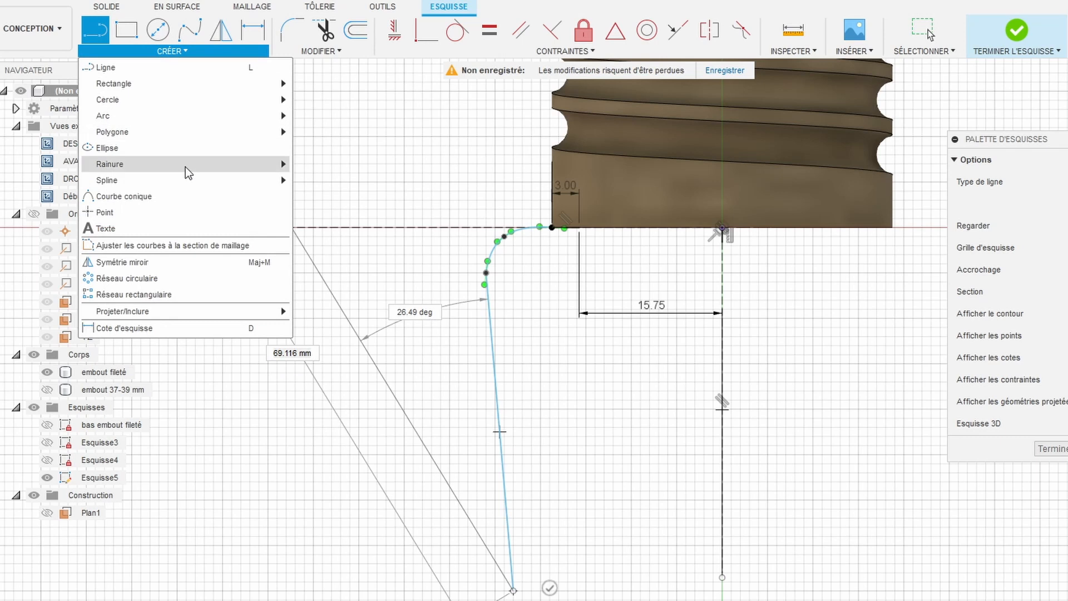
left_click(175, 328)
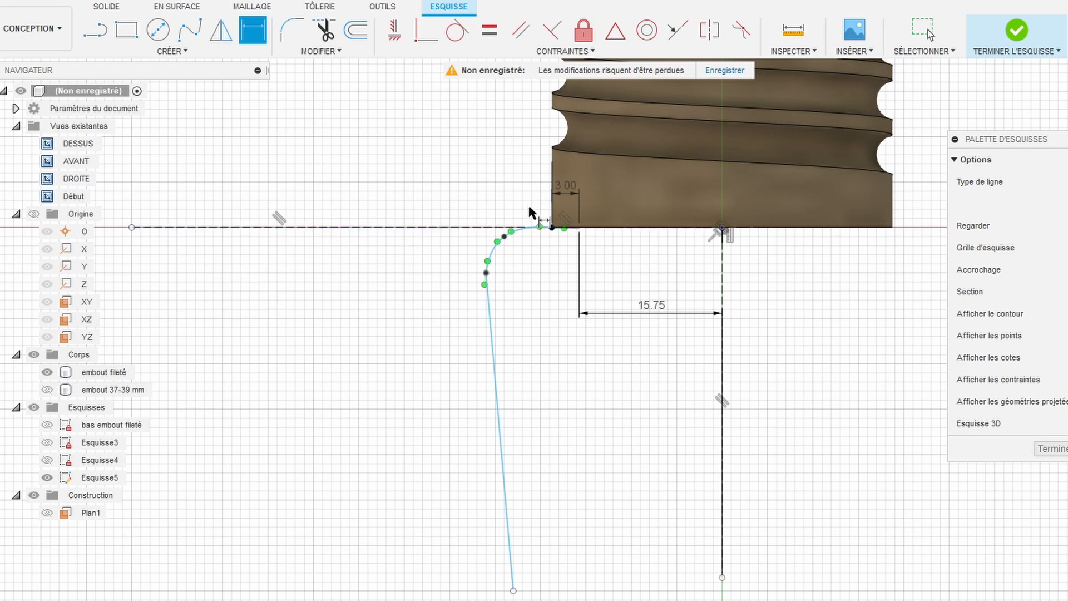
left_click(551, 227)
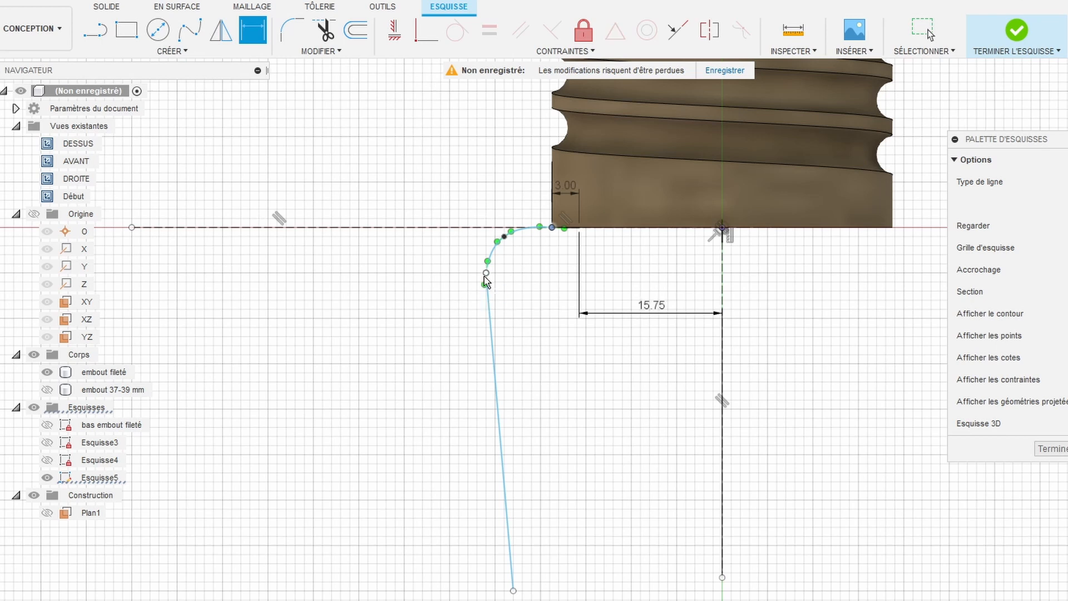
left_click(486, 273)
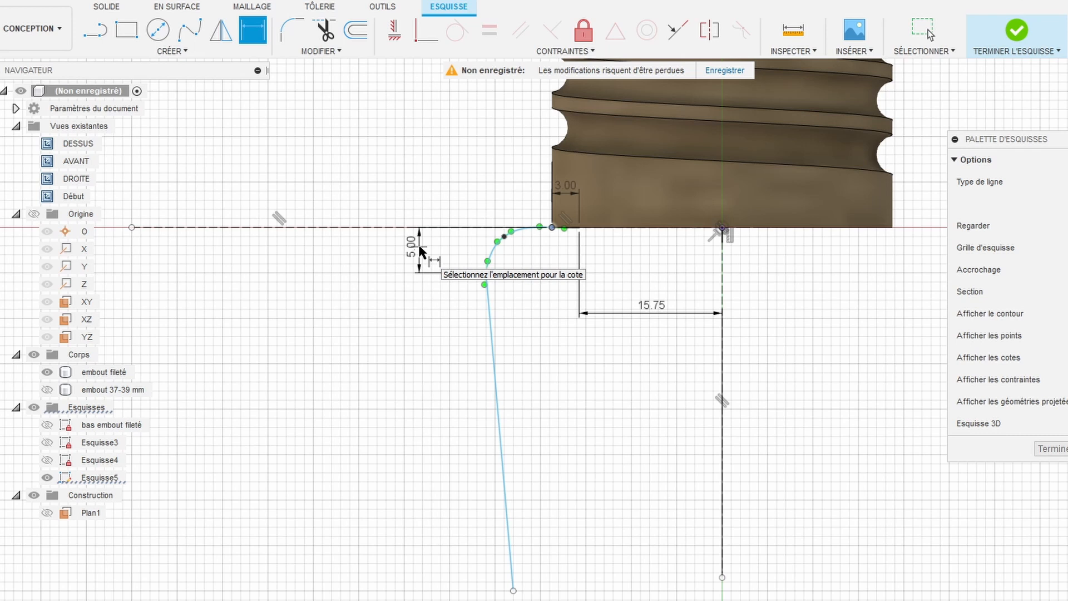
left_click(421, 252)
key("Return")
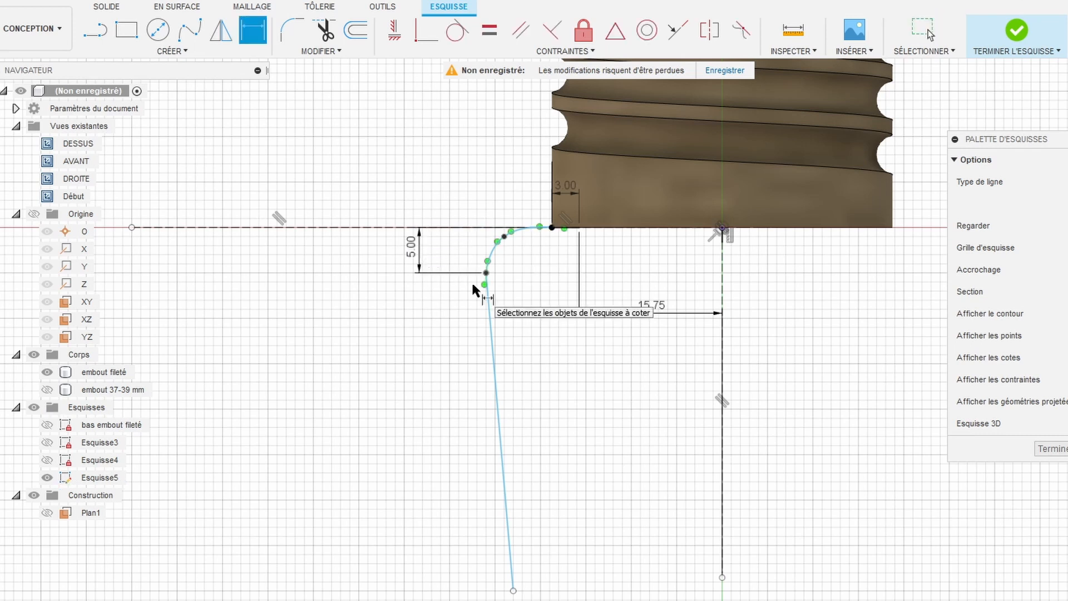
Dimension the spline's lower endpoint to the vertical construction line at 51/2 mm.
left_click(486, 273)
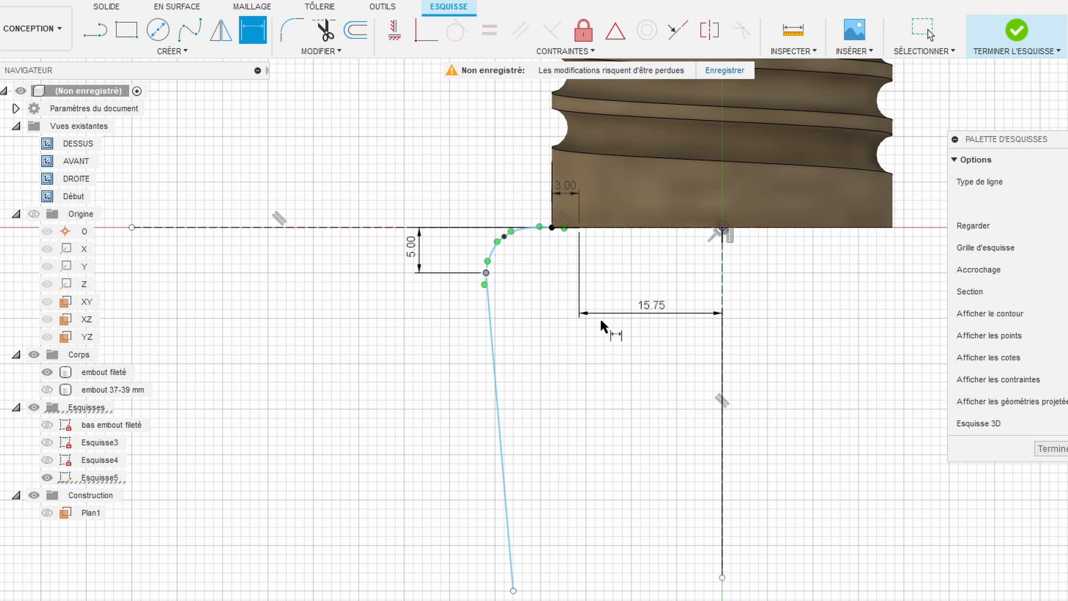
left_click(721, 296)
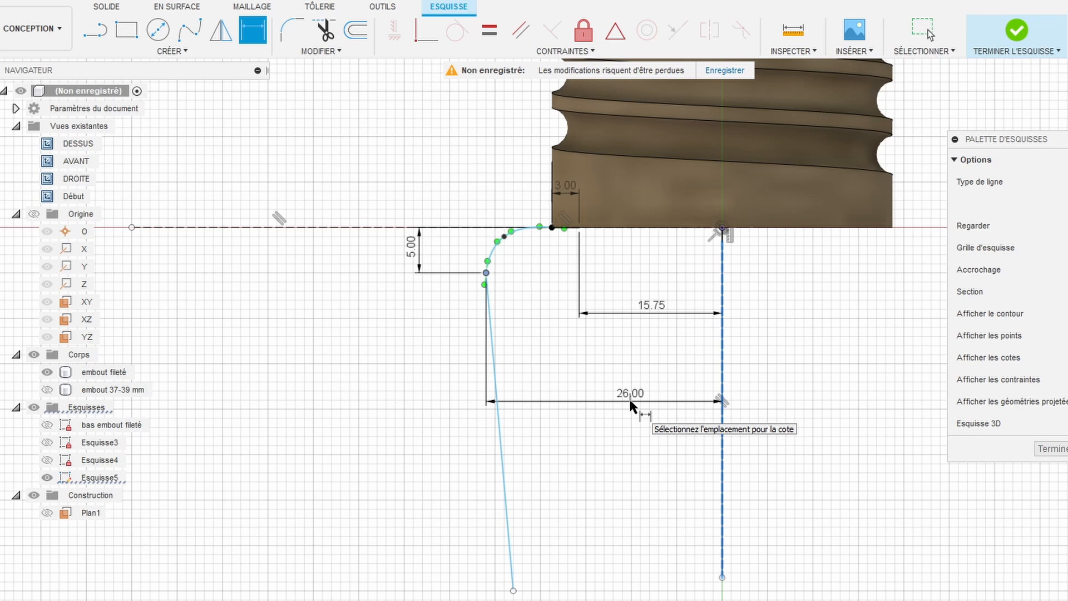
left_click(630, 403)
type("51/2")
key("Return")
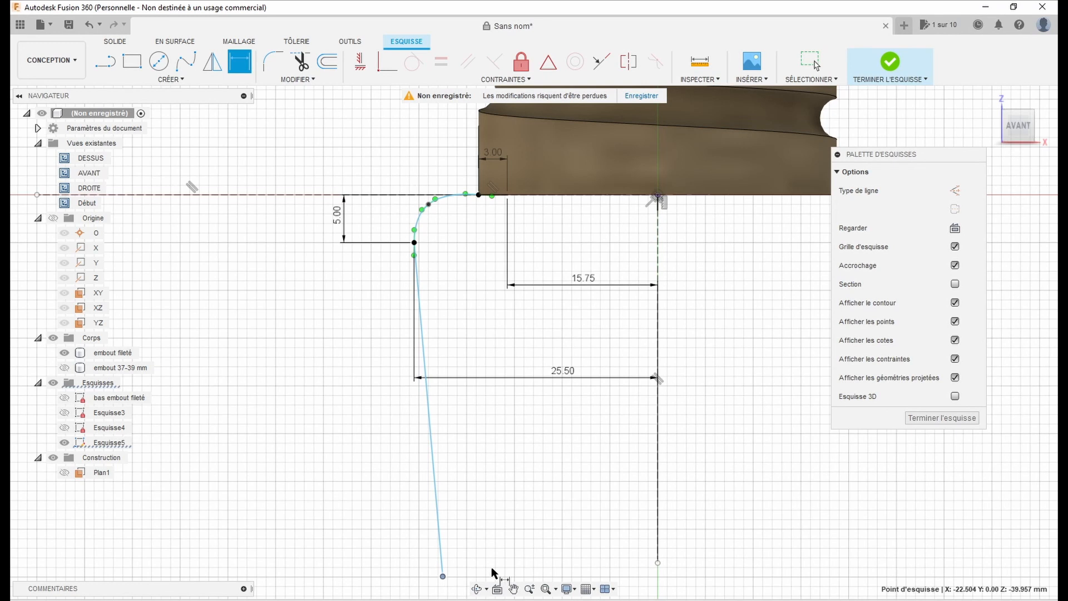
Dimension the slanted line's lower endpoint to the vertical construction line at 49/2 mm.
left_click(658, 528)
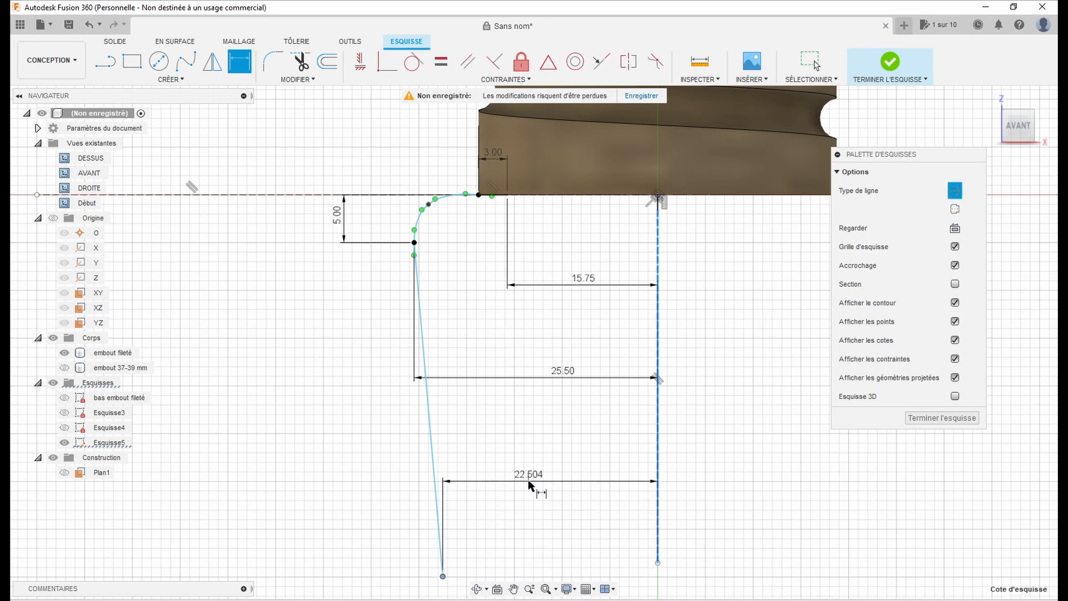
left_click(528, 485)
type("49/2")
key("Return")
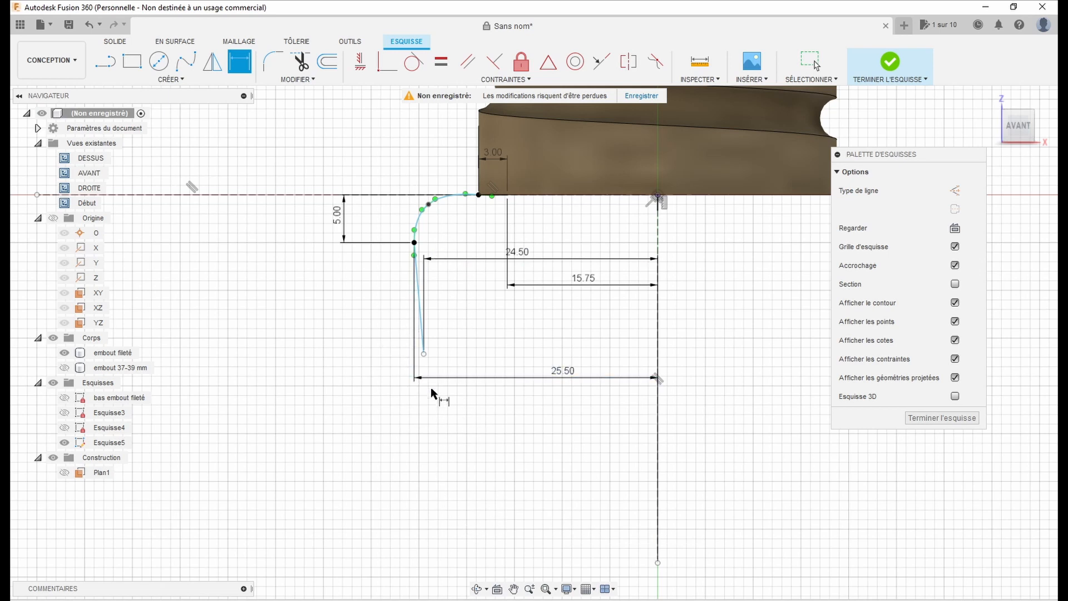
Dimension the slanted line's lower endpoint to the horizontal construction line at 50 mm.
left_click(424, 353)
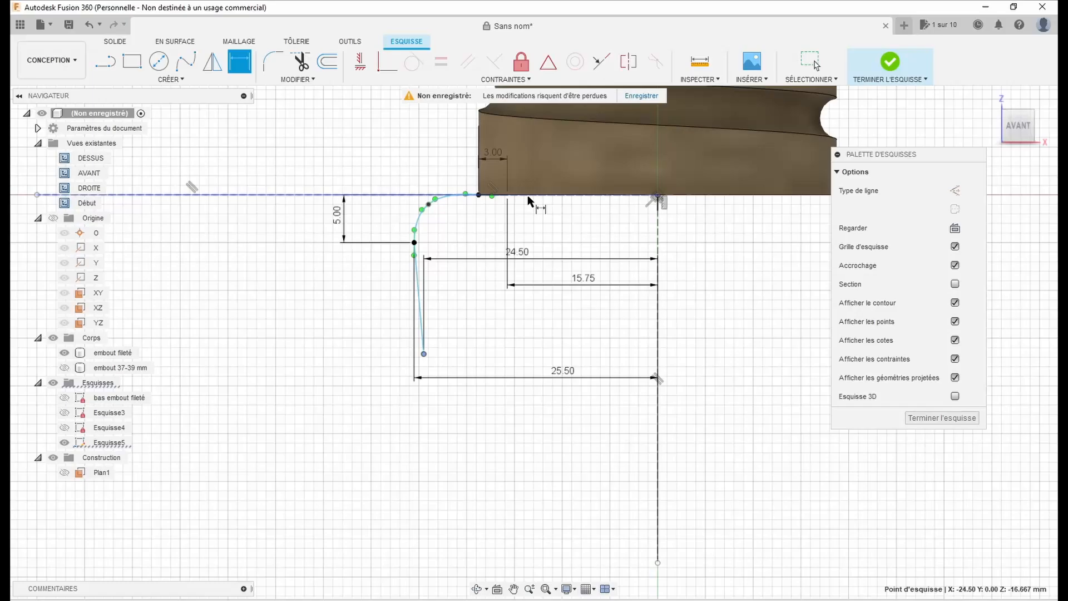
left_click(529, 196)
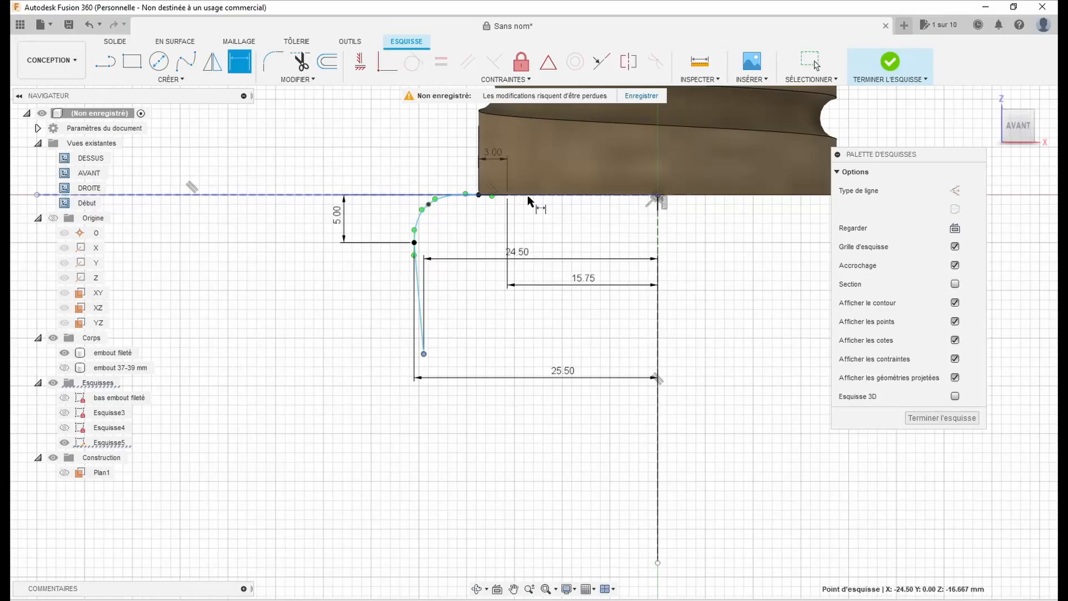
left_click(239, 269)
type("5")
key("Return")
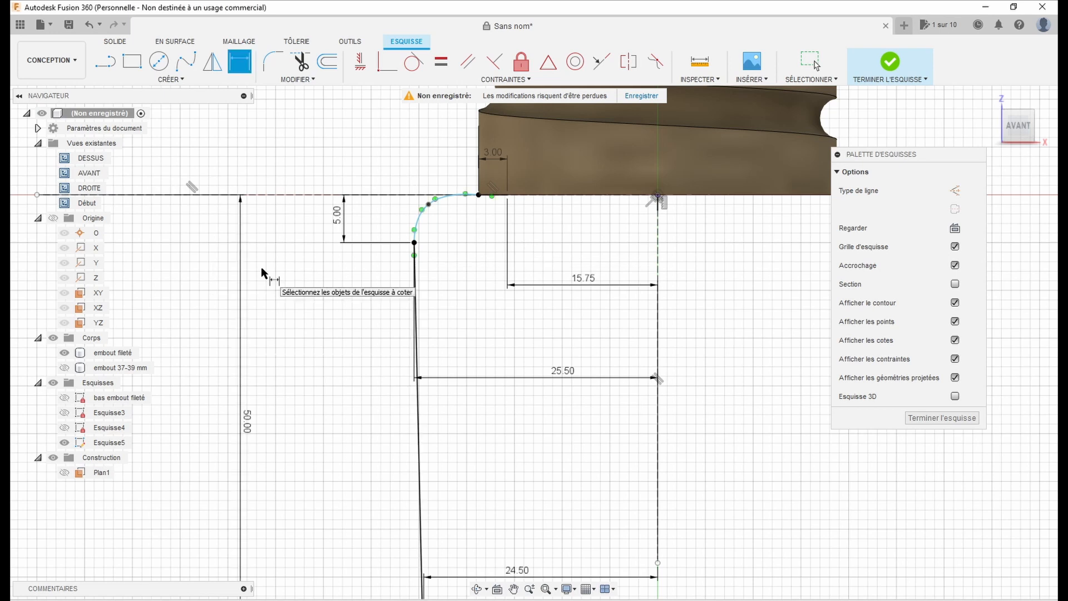
scroll(412, 390, "down", 3)
scroll(521, 281, "up", 5)
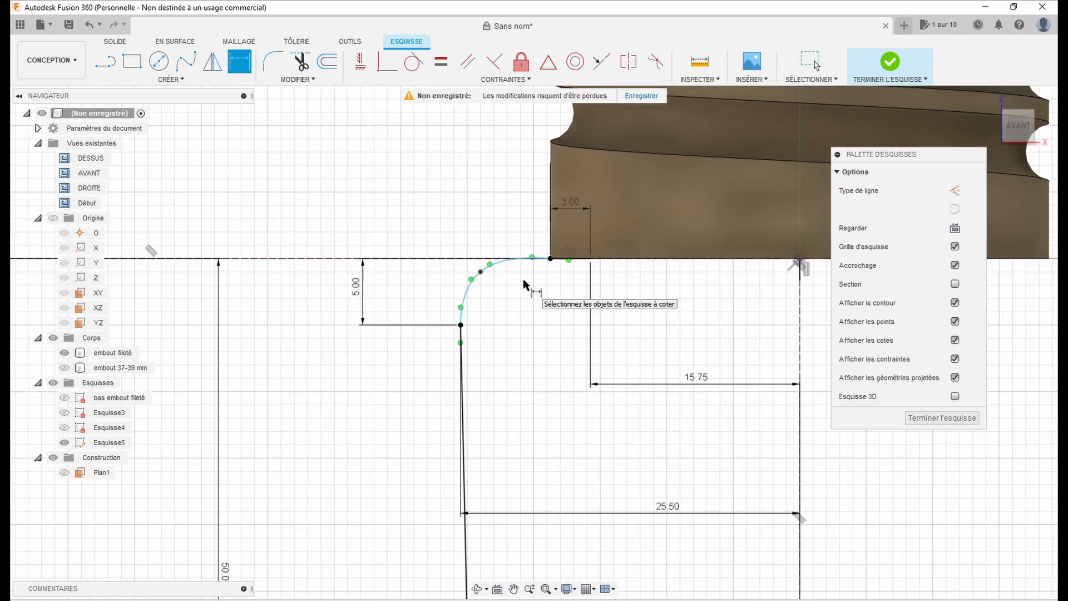
key("Escape")
Move the spline's middle point above the horizontal construction line and make the spline tangent to the 3 mm line.
scroll(523, 284, "up", 6)
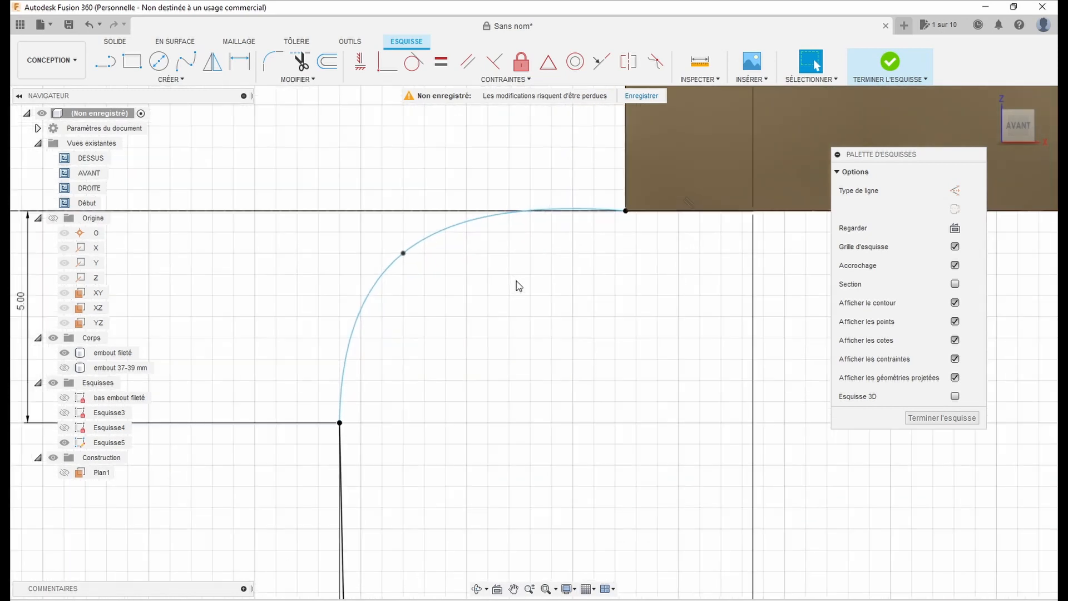
left_click_drag(415, 262, 461, 199)
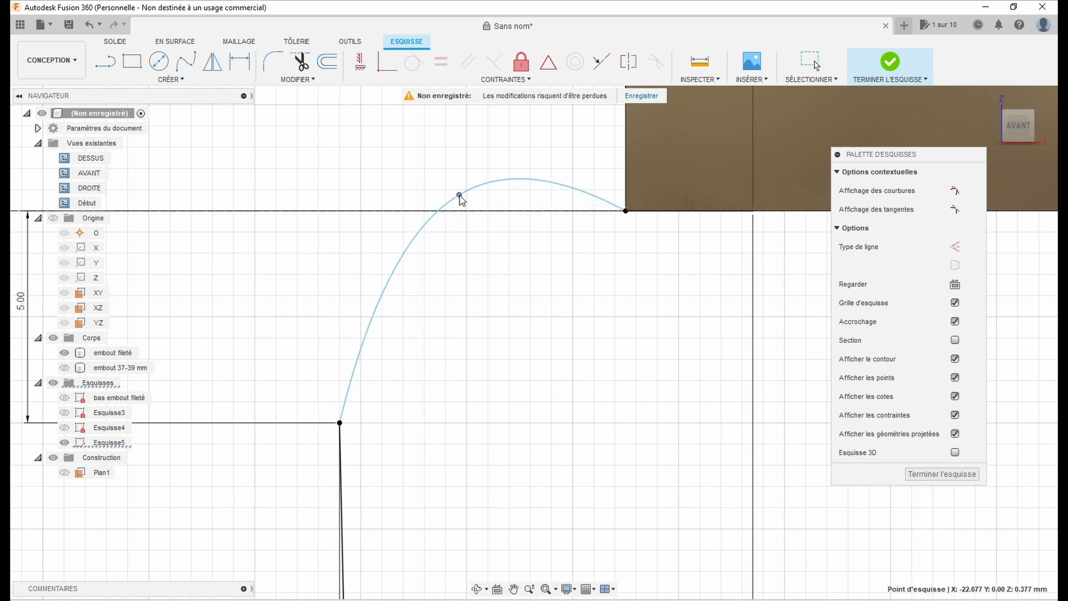
left_click(414, 236)
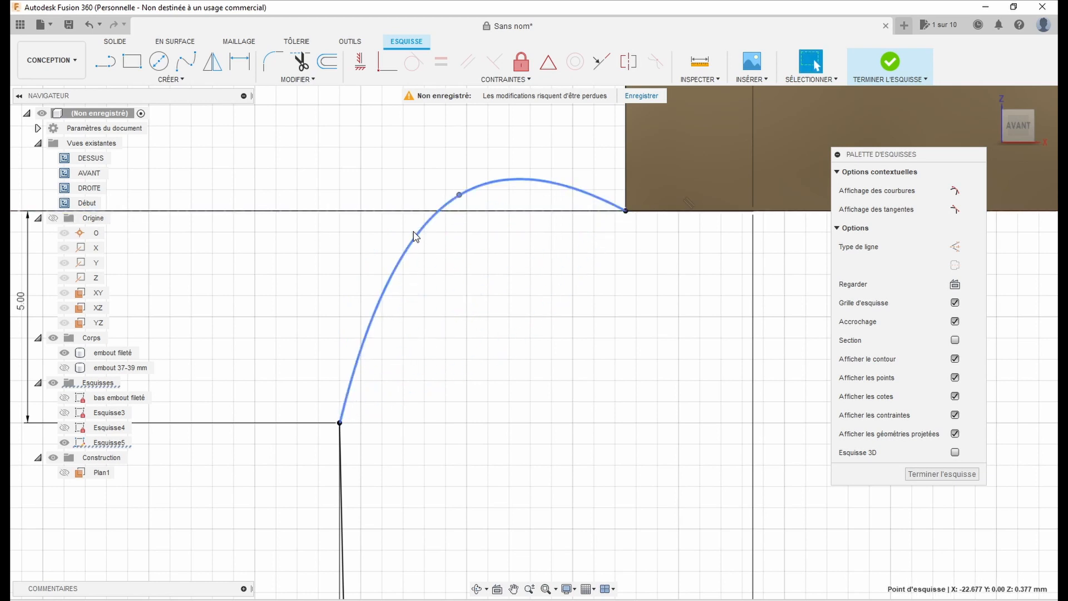
left_click(416, 237)
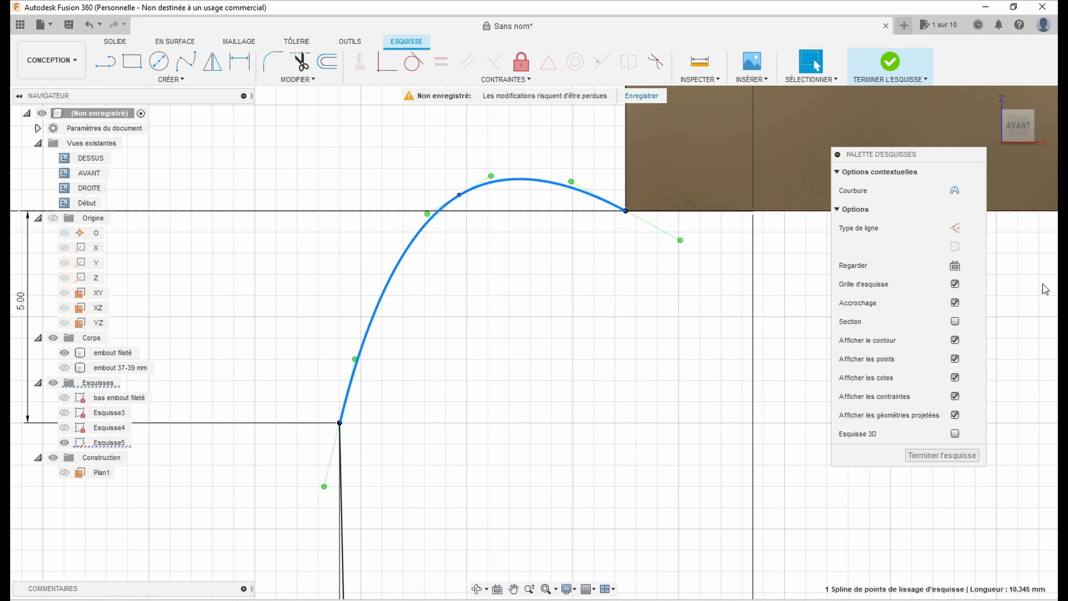
left_click(681, 212, "ctrl")
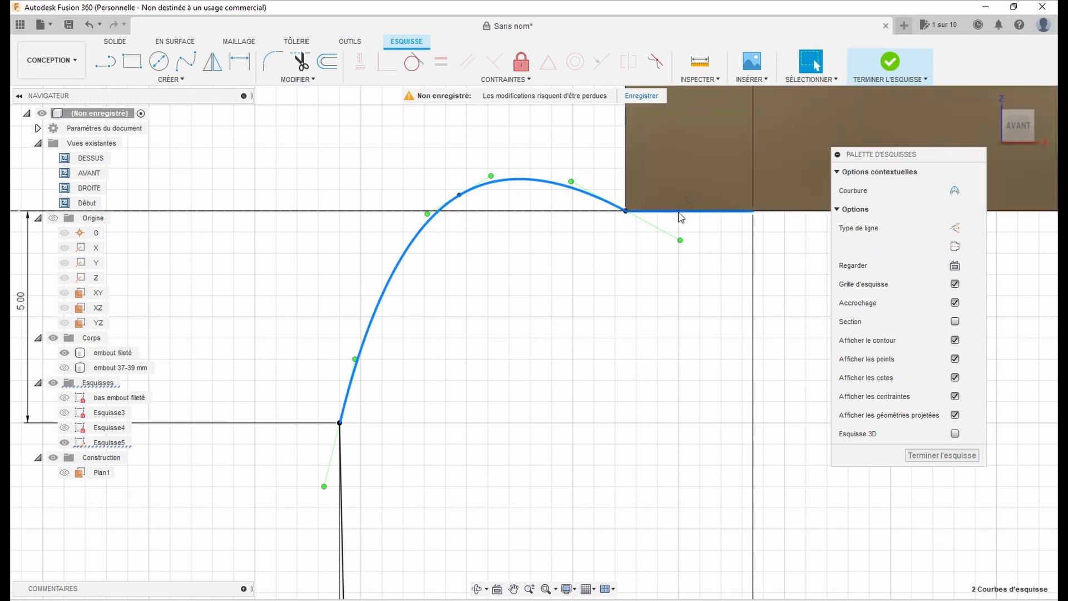
left_click(414, 65)
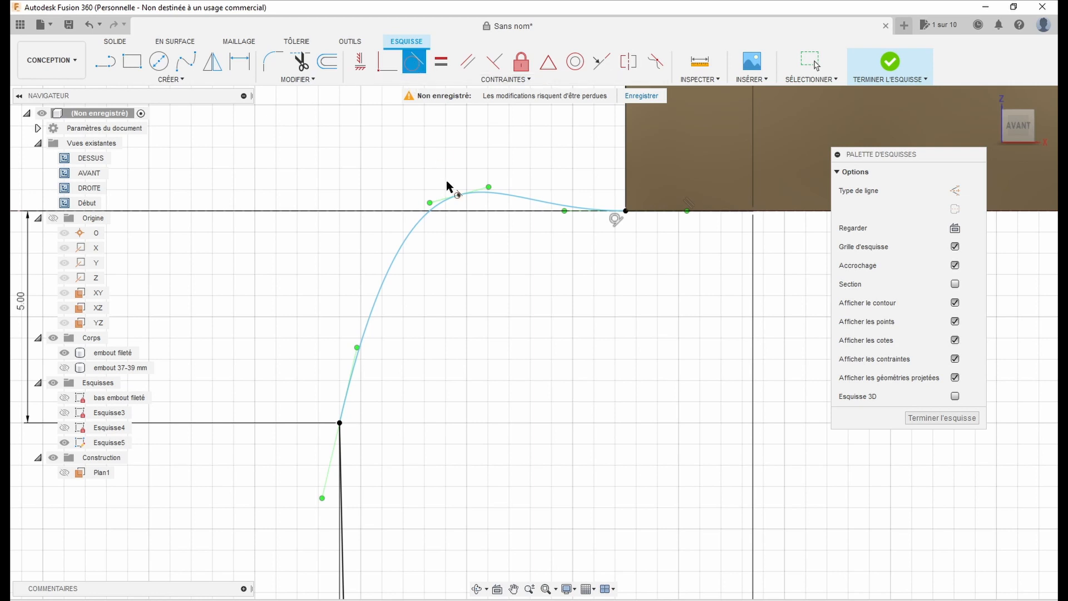
Make the spline tangent to the slanted line and move its middle point to about 1.2 mm below the horizontal construction line.
left_click(381, 304)
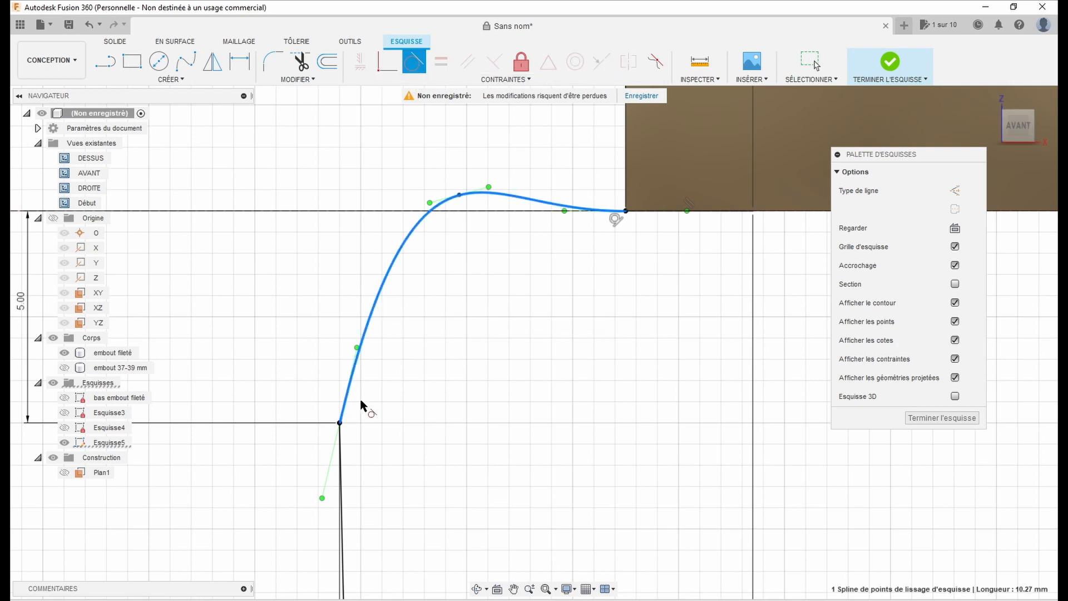
left_click(341, 483)
mouse_move(460, 206)
left_mouse_down()
mouse_move(403, 237)
mouse_move(396, 262)
mouse_move(411, 270)
mouse_move(418, 260)
left_mouse_up()
Offset the connected chain of 3 mm line, spline and slanted line 3 mm towards the inside of the part.
scroll(615, 462, "down", 5)
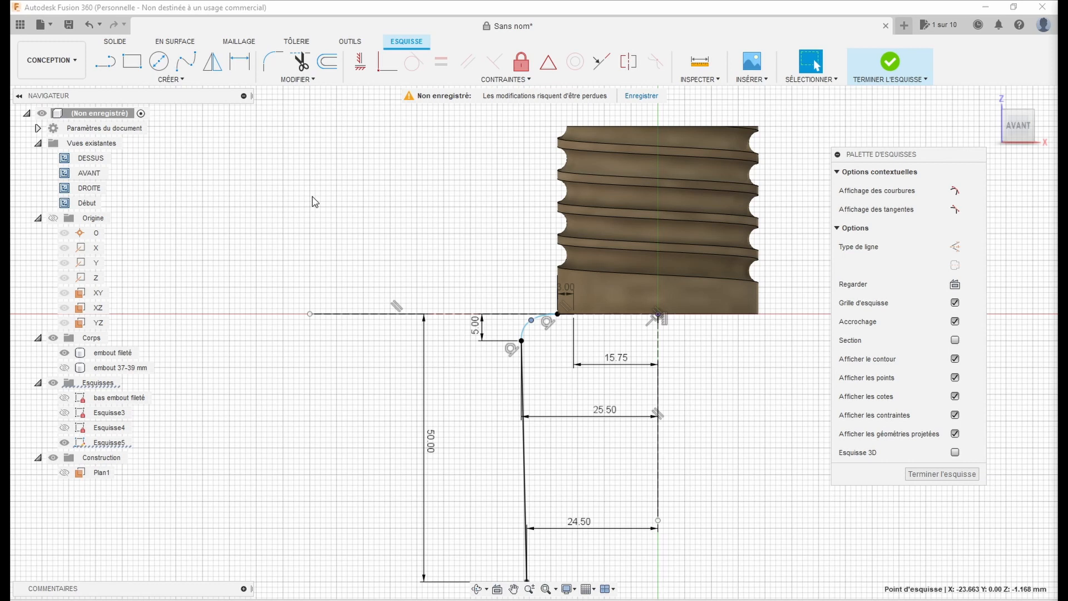
left_click(327, 68)
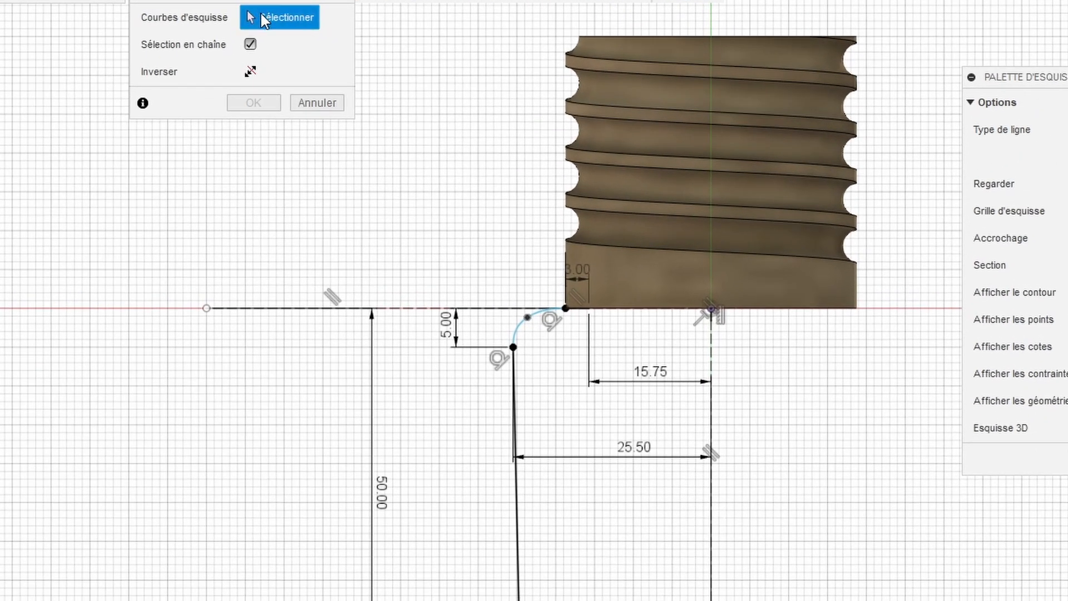
left_click(519, 336)
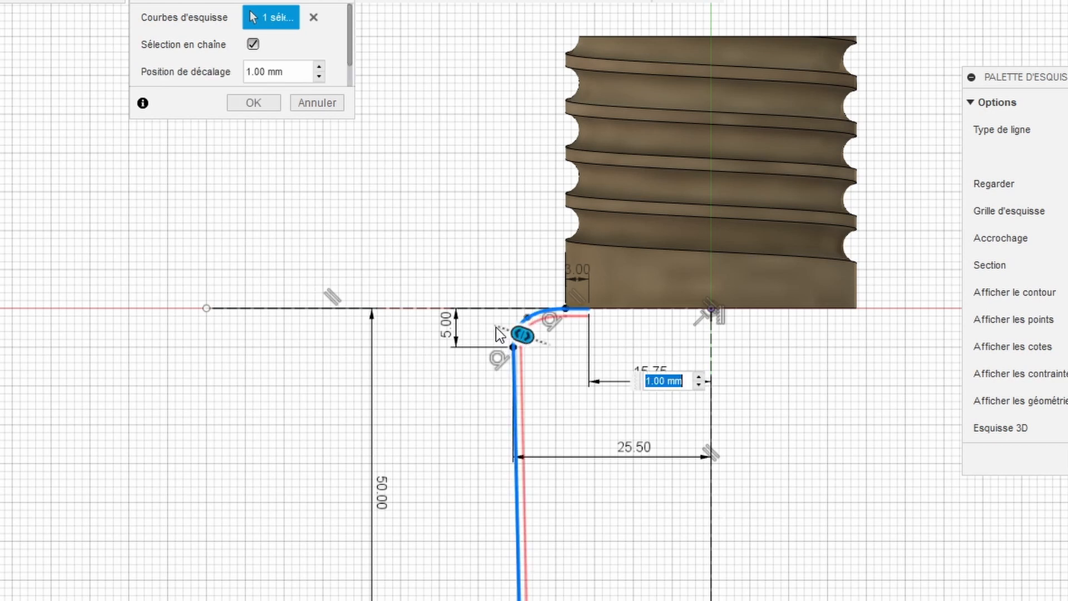
left_click(325, 68)
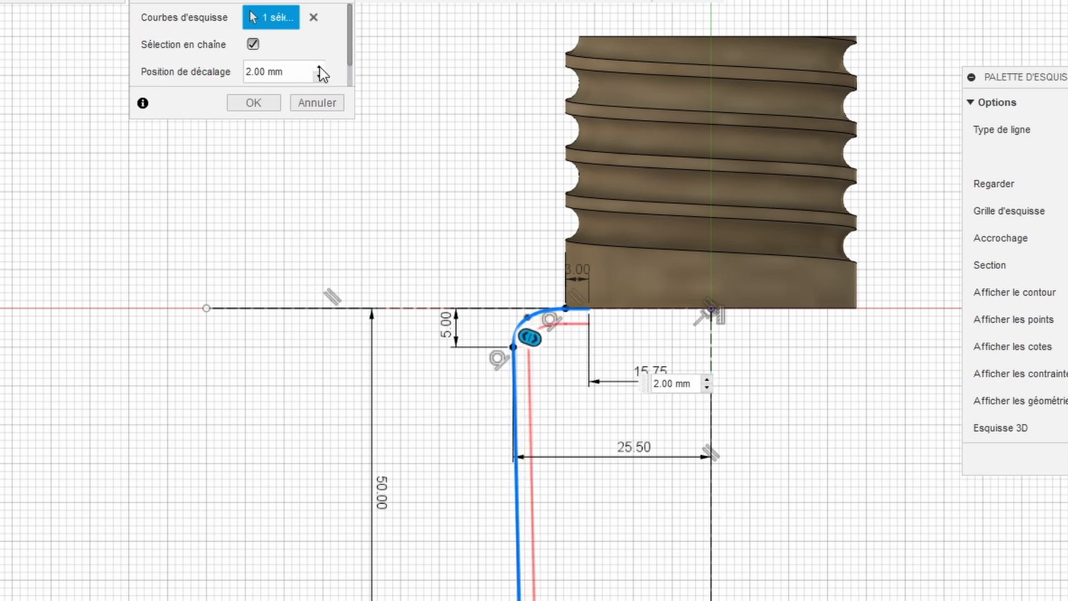
left_click(320, 68)
left_click(255, 103)
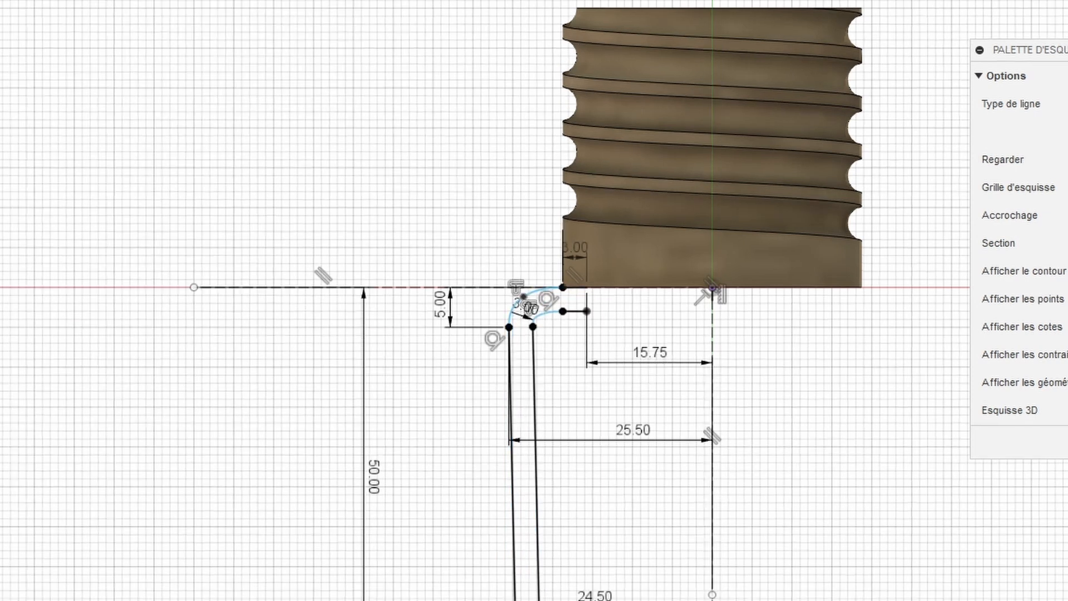
Close the profile with short lines joining the original and offset chains at both ends, and finish the sketch.
left_click(567, 129)
key("Return")
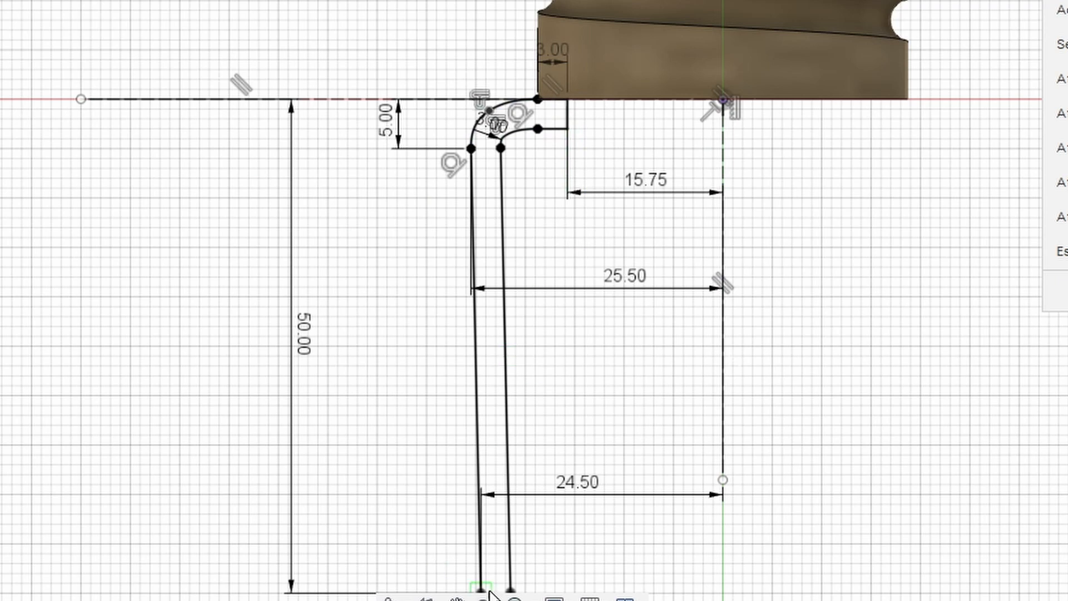
scroll(507, 497, "up", 2)
scroll(508, 497, "down", 3)
left_click(488, 570)
left_click(510, 570)
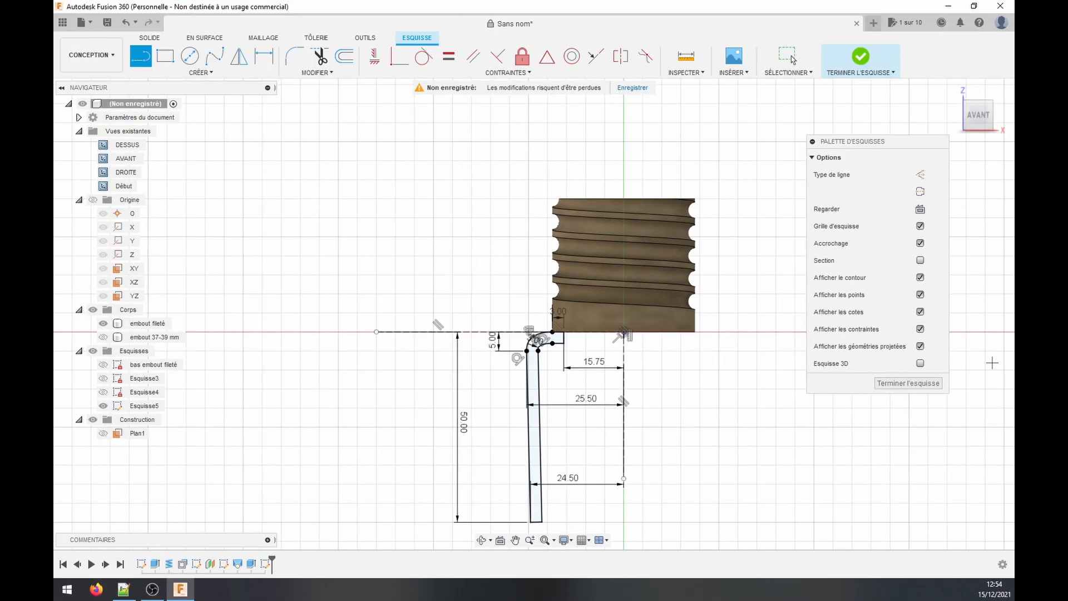
left_click(867, 51)
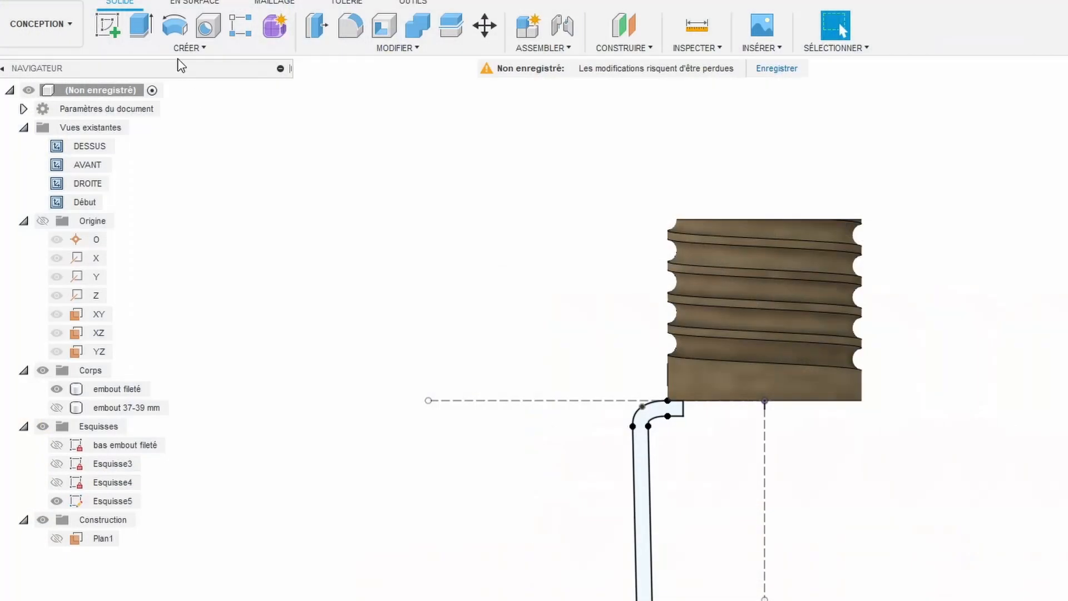
Revolve the closed profile fully around the vertical construction line as a new body.
left_click(172, 28)
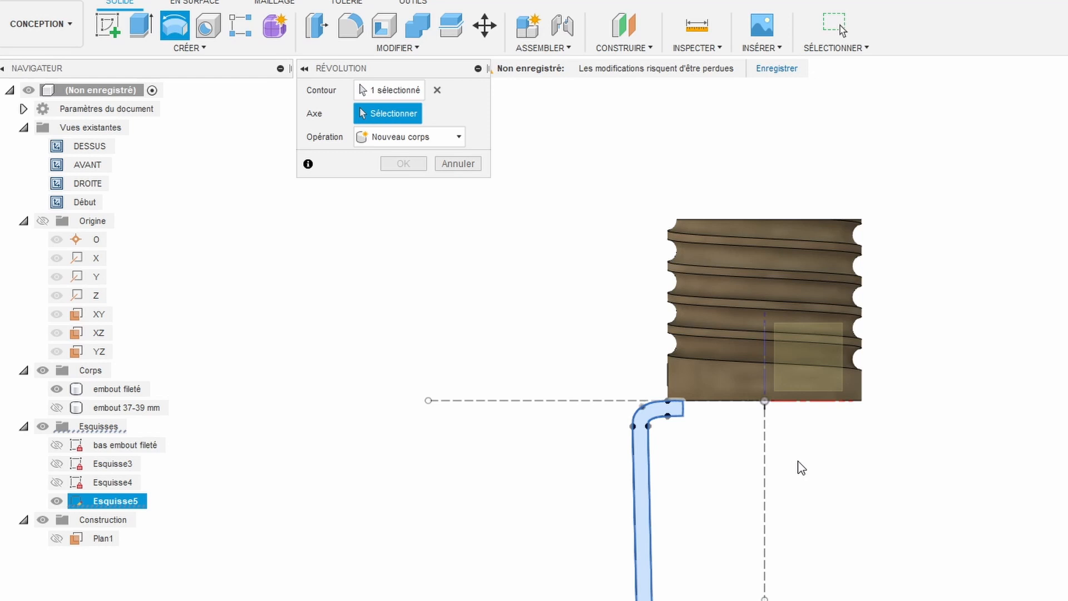
left_click(764, 470)
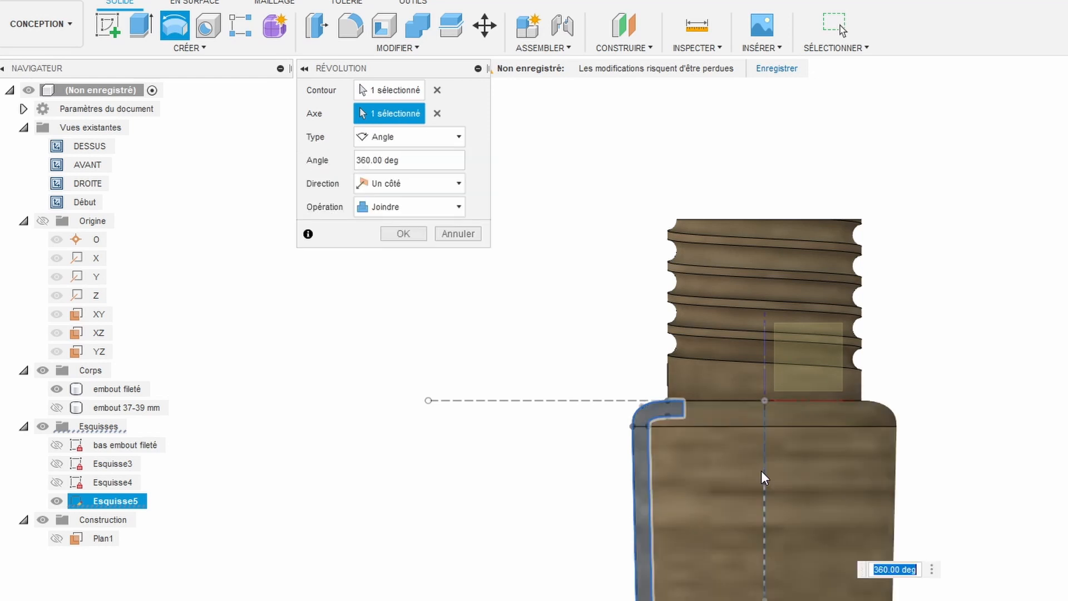
left_click(394, 143)
left_click(387, 191)
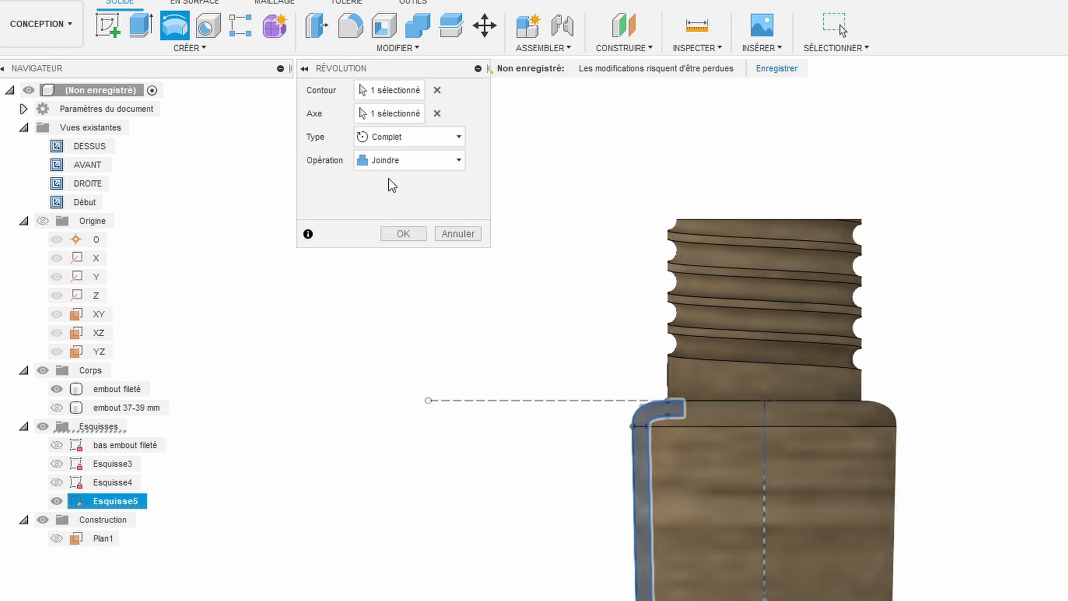
left_click(364, 163)
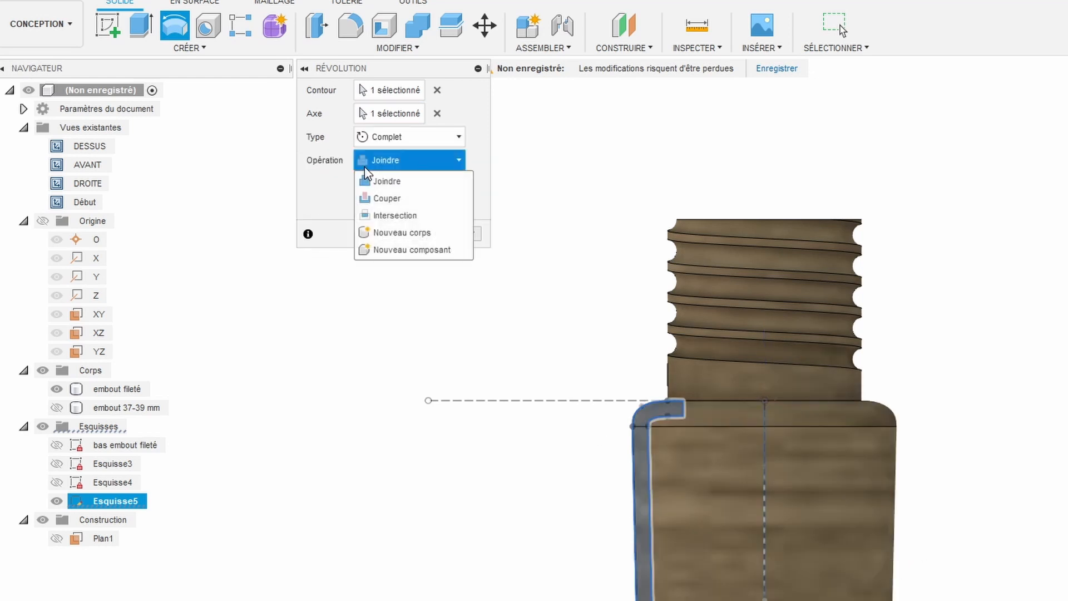
left_click(412, 234)
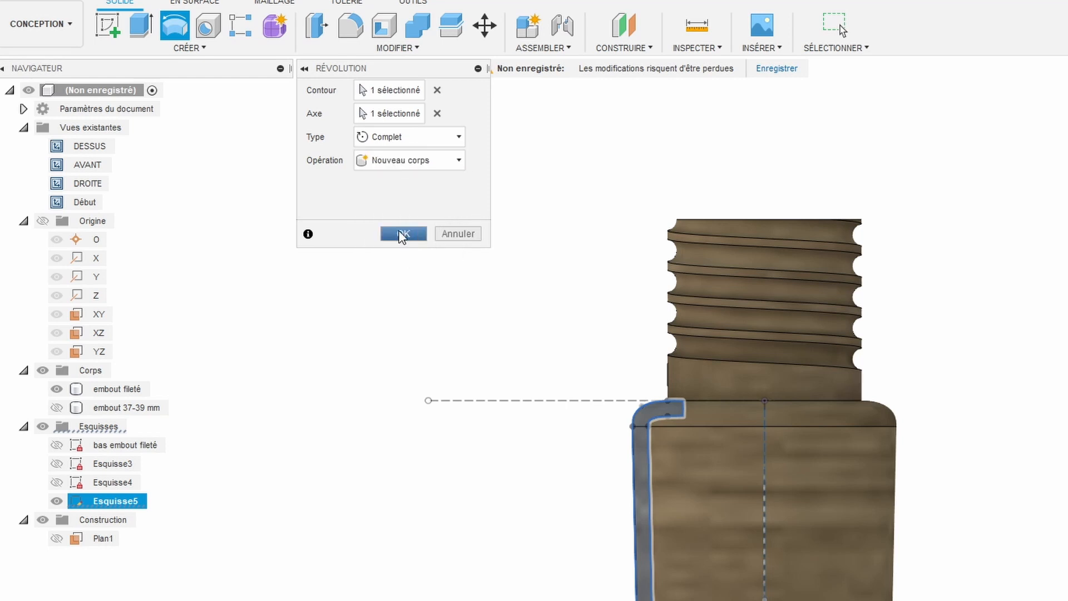
left_click(402, 235)
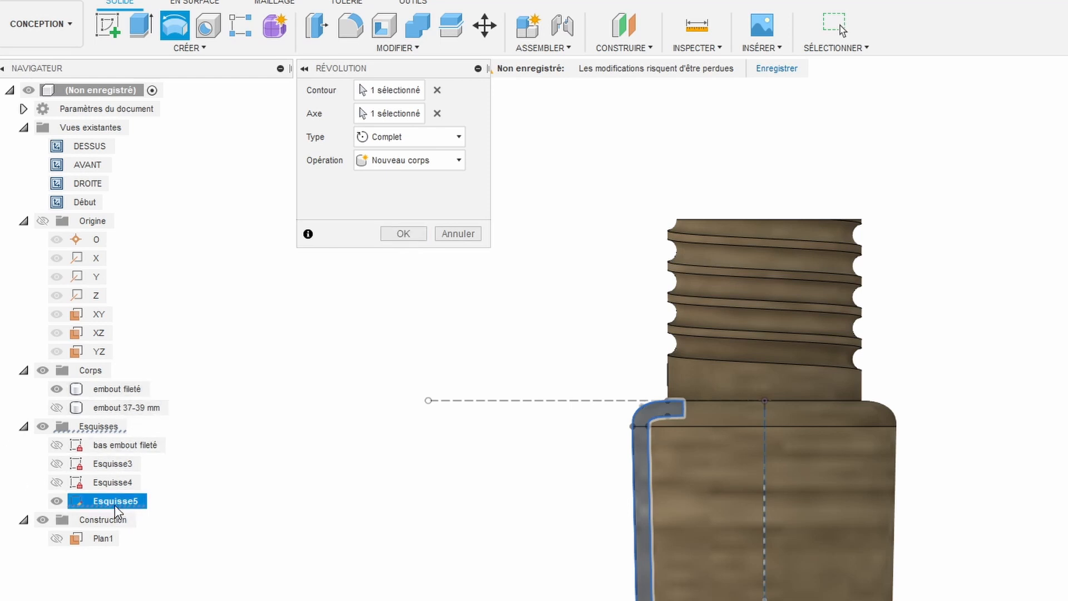
left_click(404, 234)
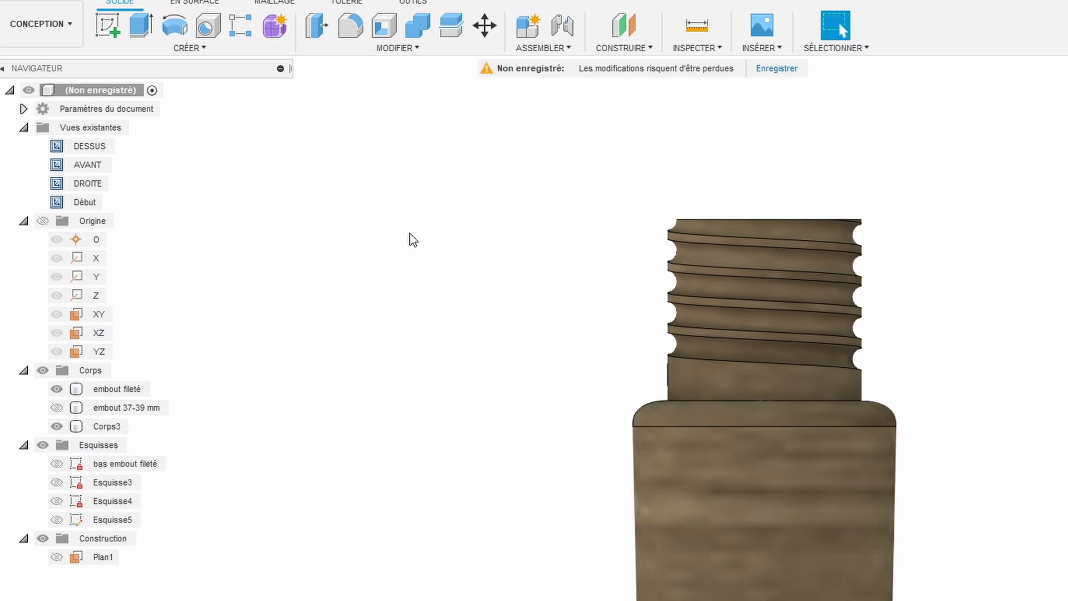
Rename the revolved body as embout 49-51 mm.
left_click(111, 427)
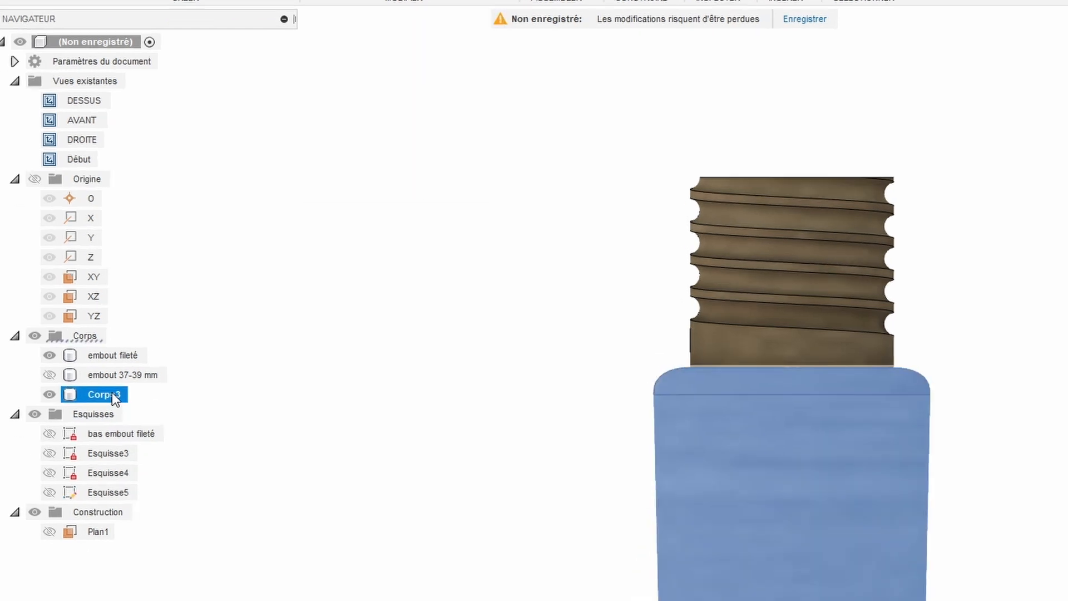
double_click(112, 425)
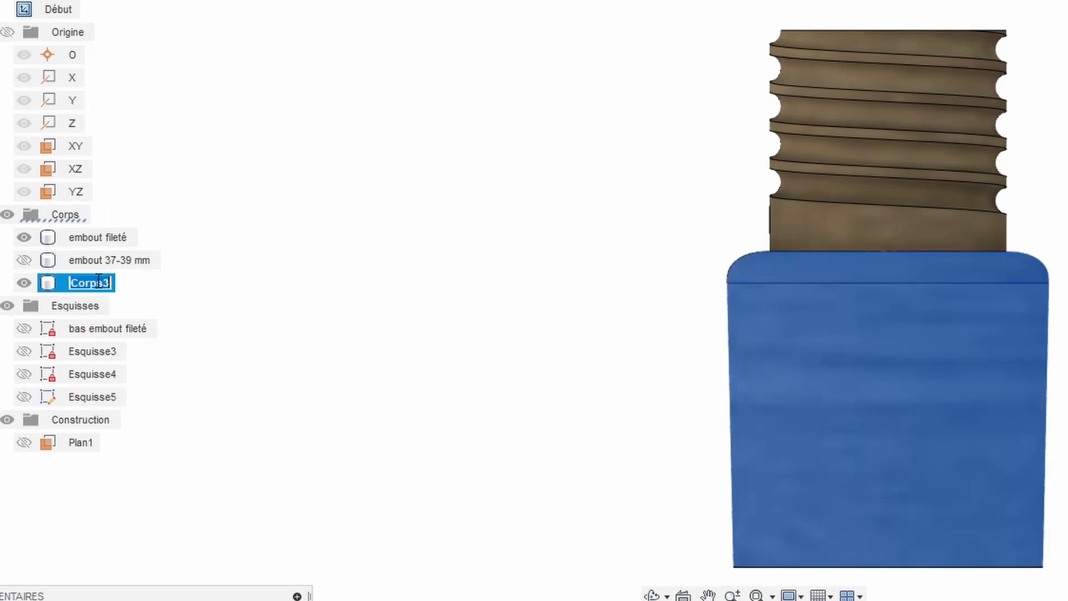
type("embout 49-51 mm")
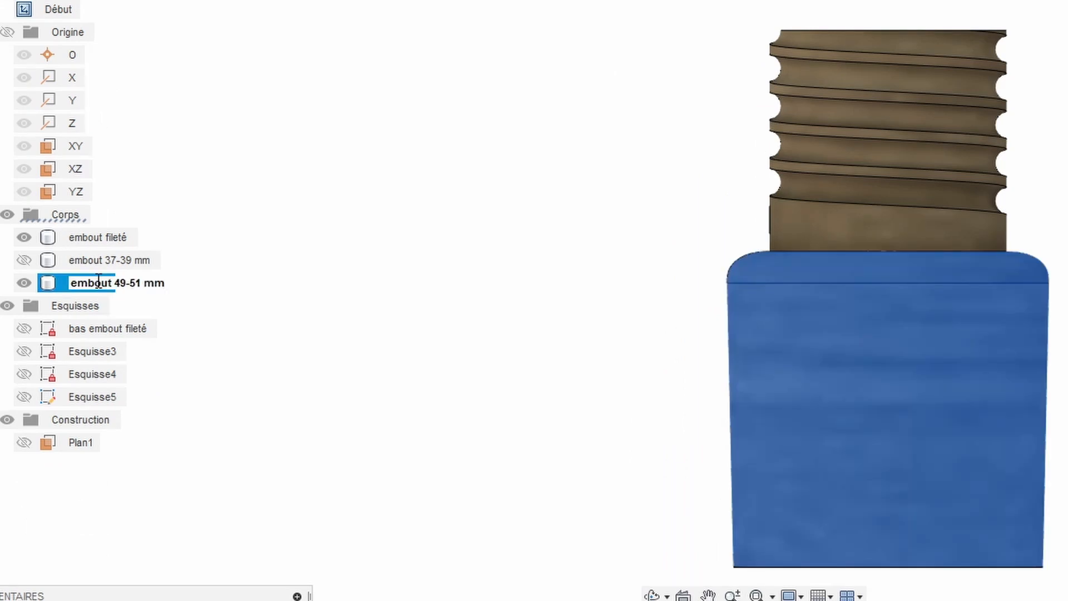
key("Return")
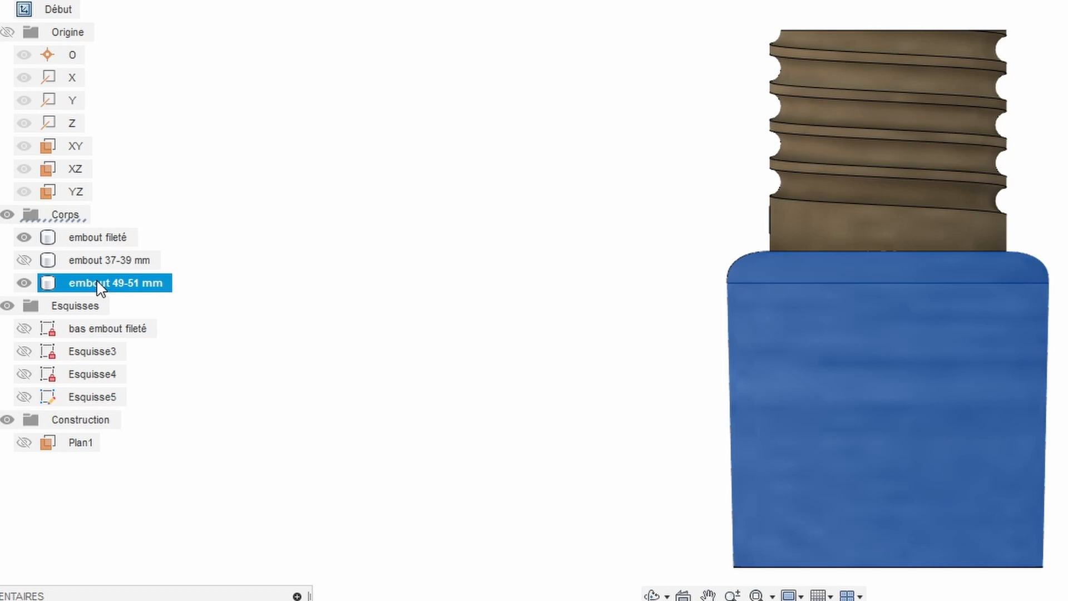
Show the embout 37-39 mm body and hide the embout 49-51 mm body.
key("Escape")
left_click(24, 259)
left_click(23, 283)
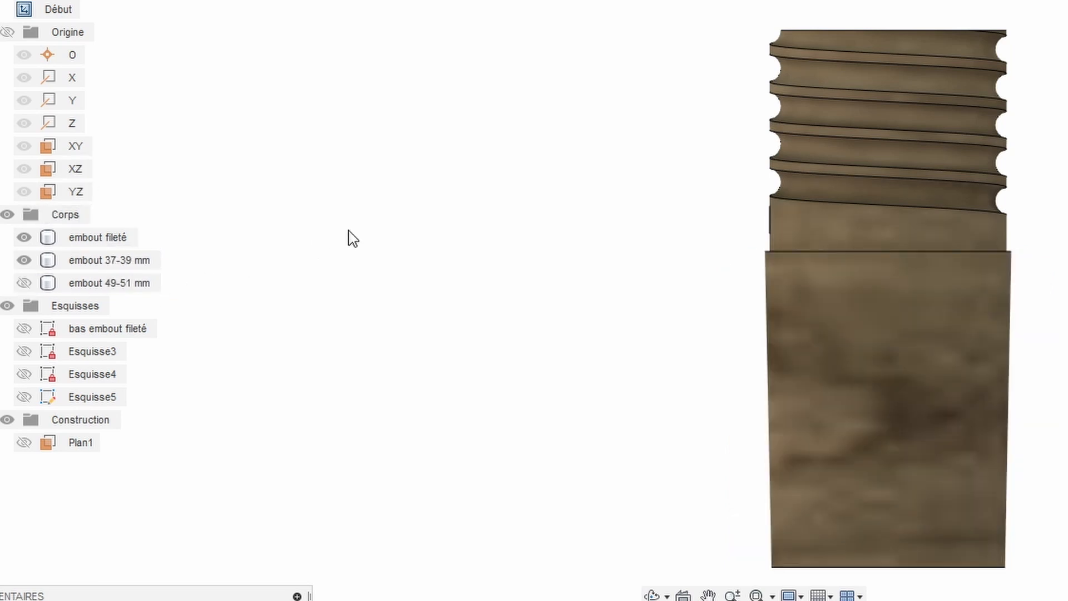